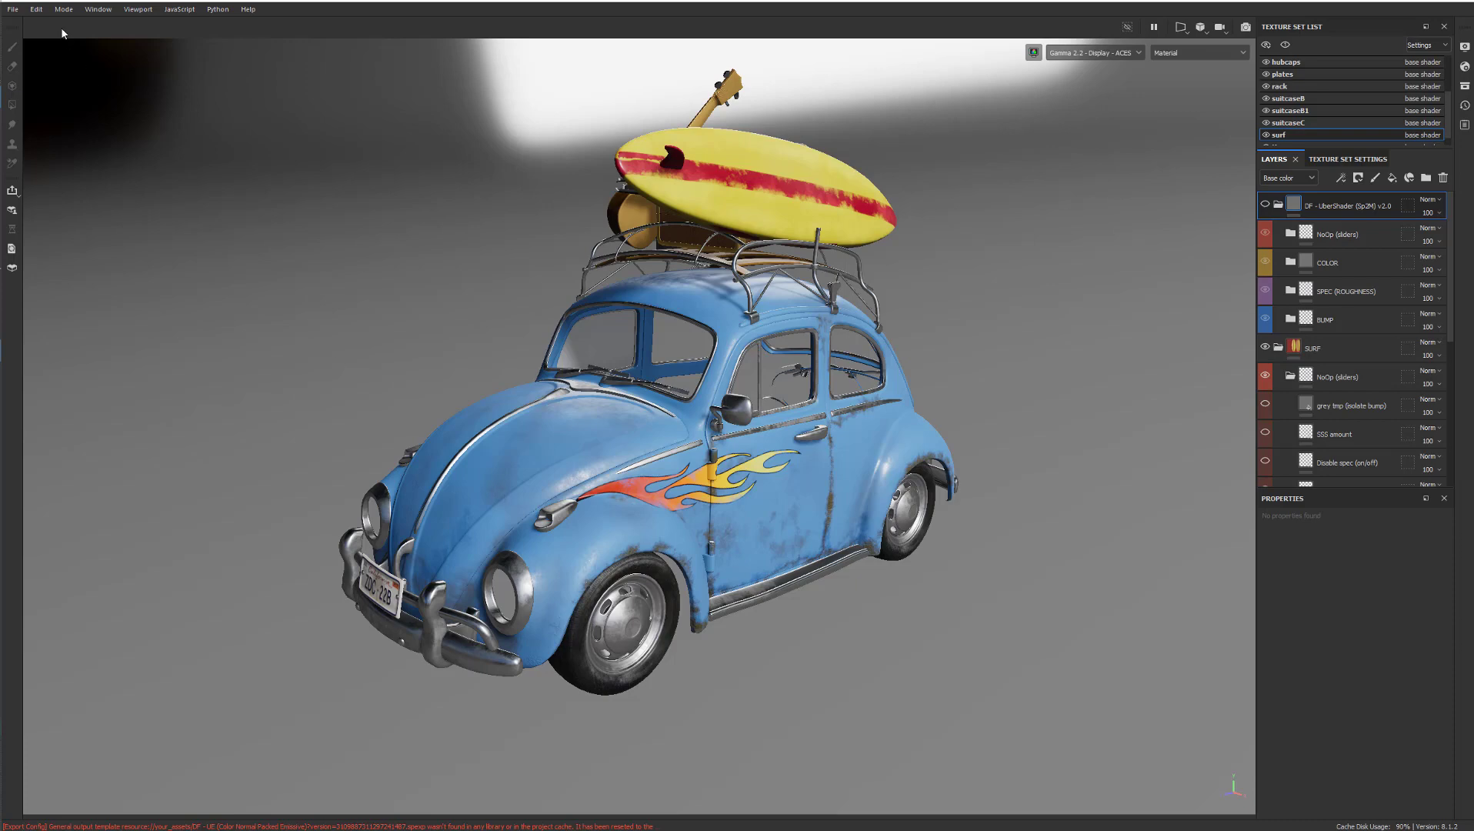
# - Open the Export Textures settings and review the available texture sizes
pyautogui.click(13, 10)
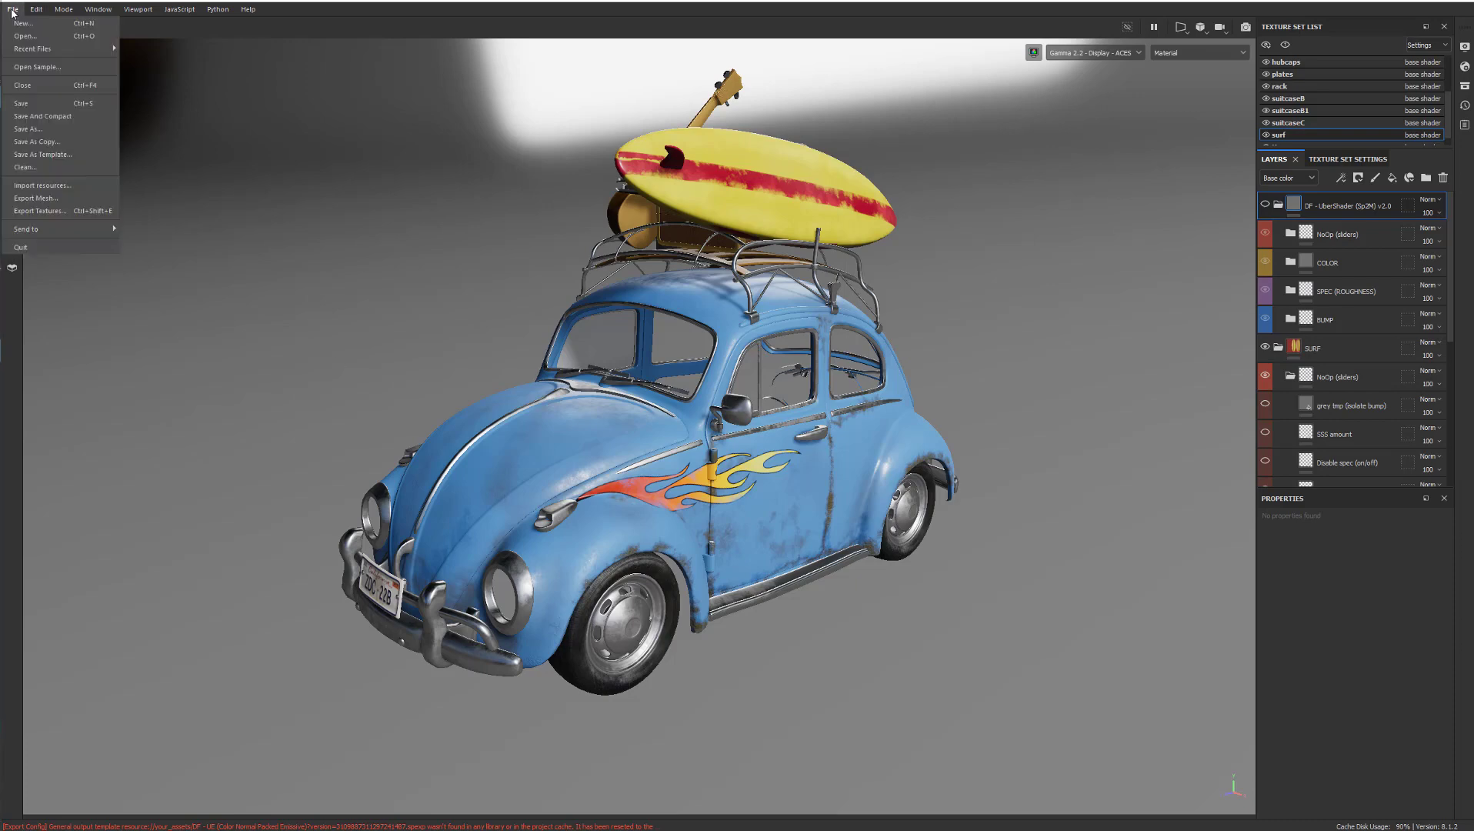
pyautogui.click(64, 215)
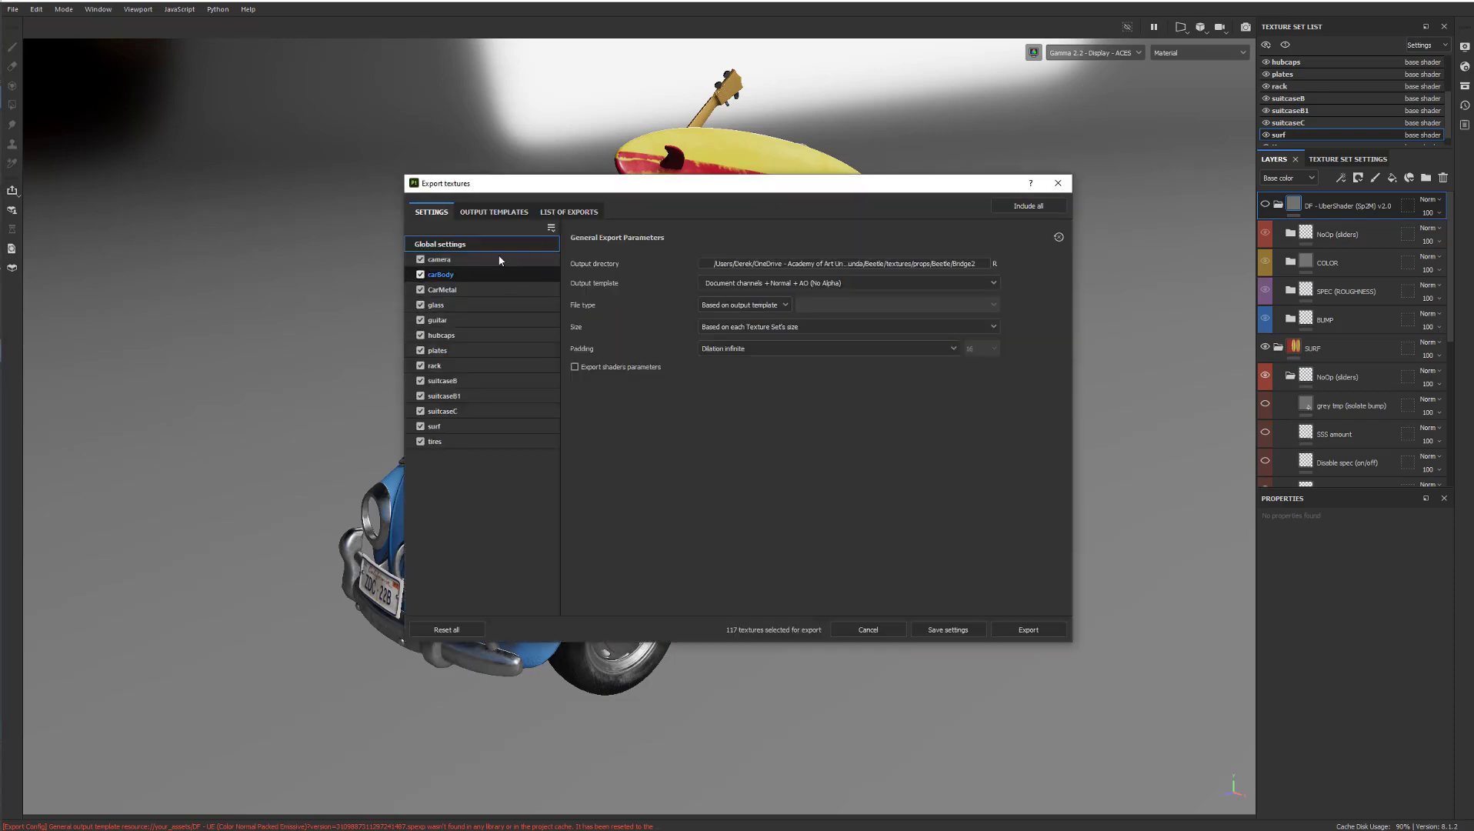
pyautogui.click(804, 326)
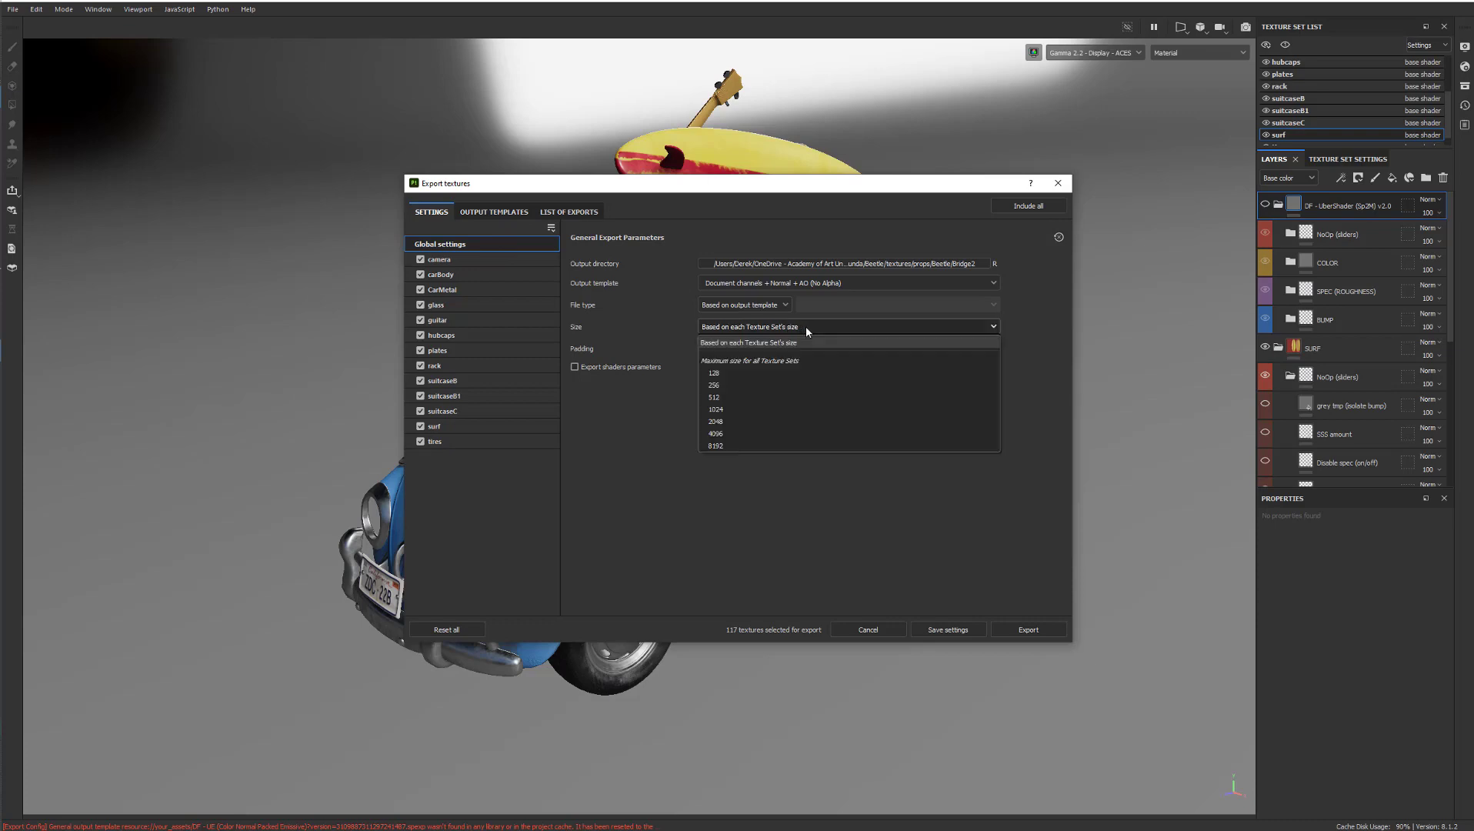
pyautogui.click(766, 304)
# - Choose the DF - Unreal (Color Normal Packed) output template and close the export window
pyautogui.click(777, 283)
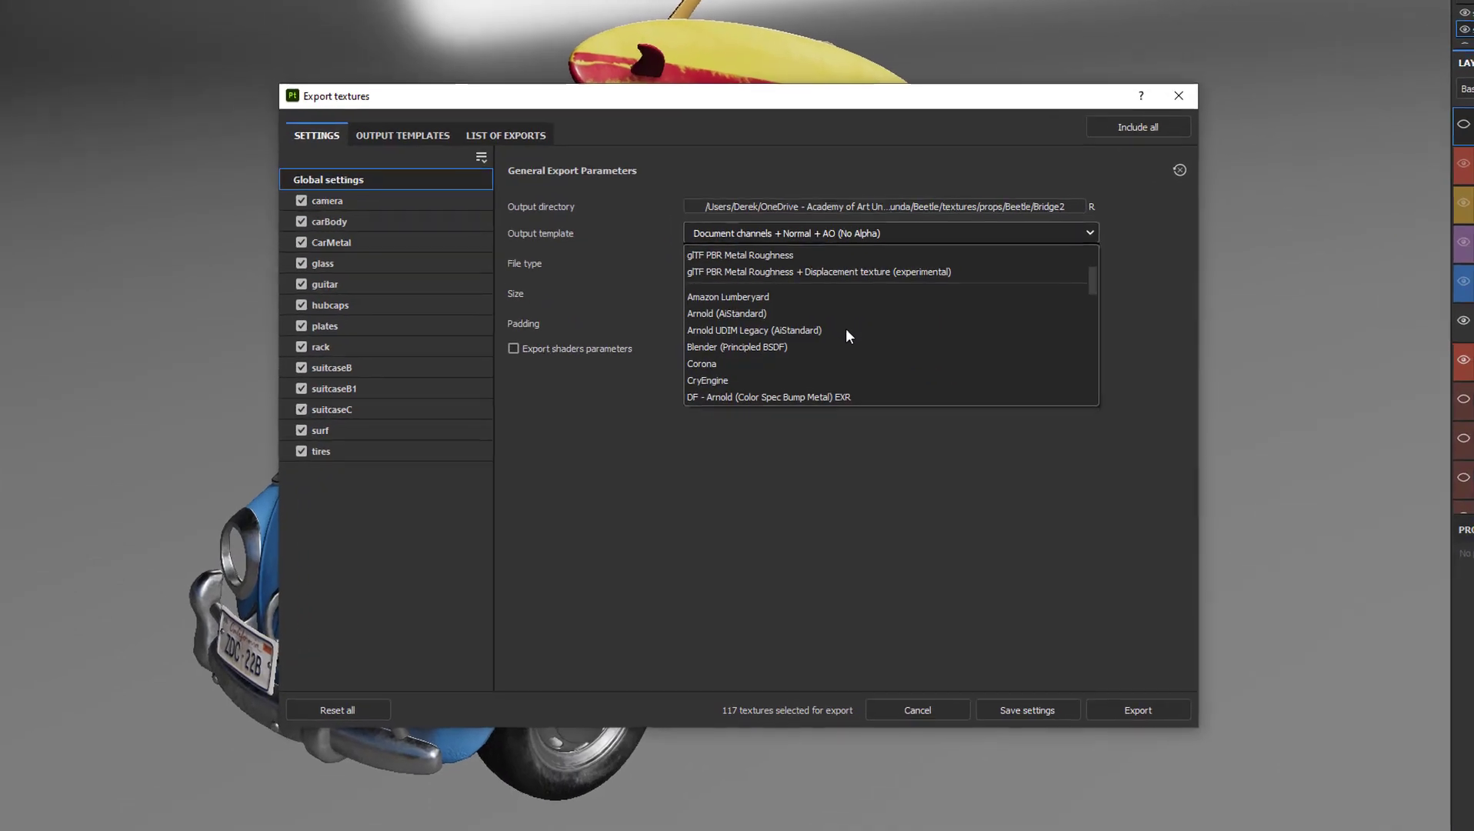
pyautogui.scroll(-3, 849, 331)
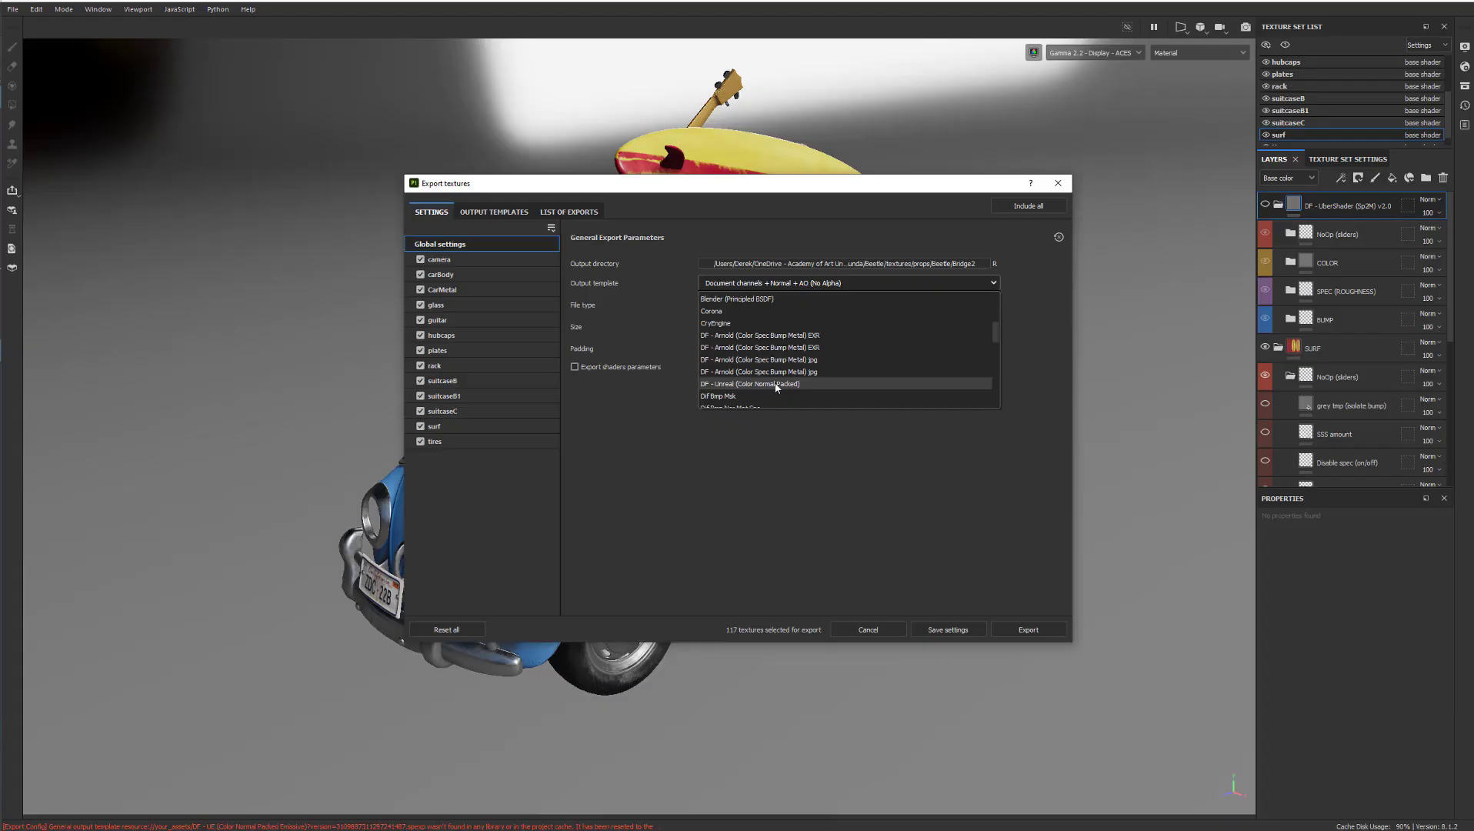
pyautogui.click(790, 370)
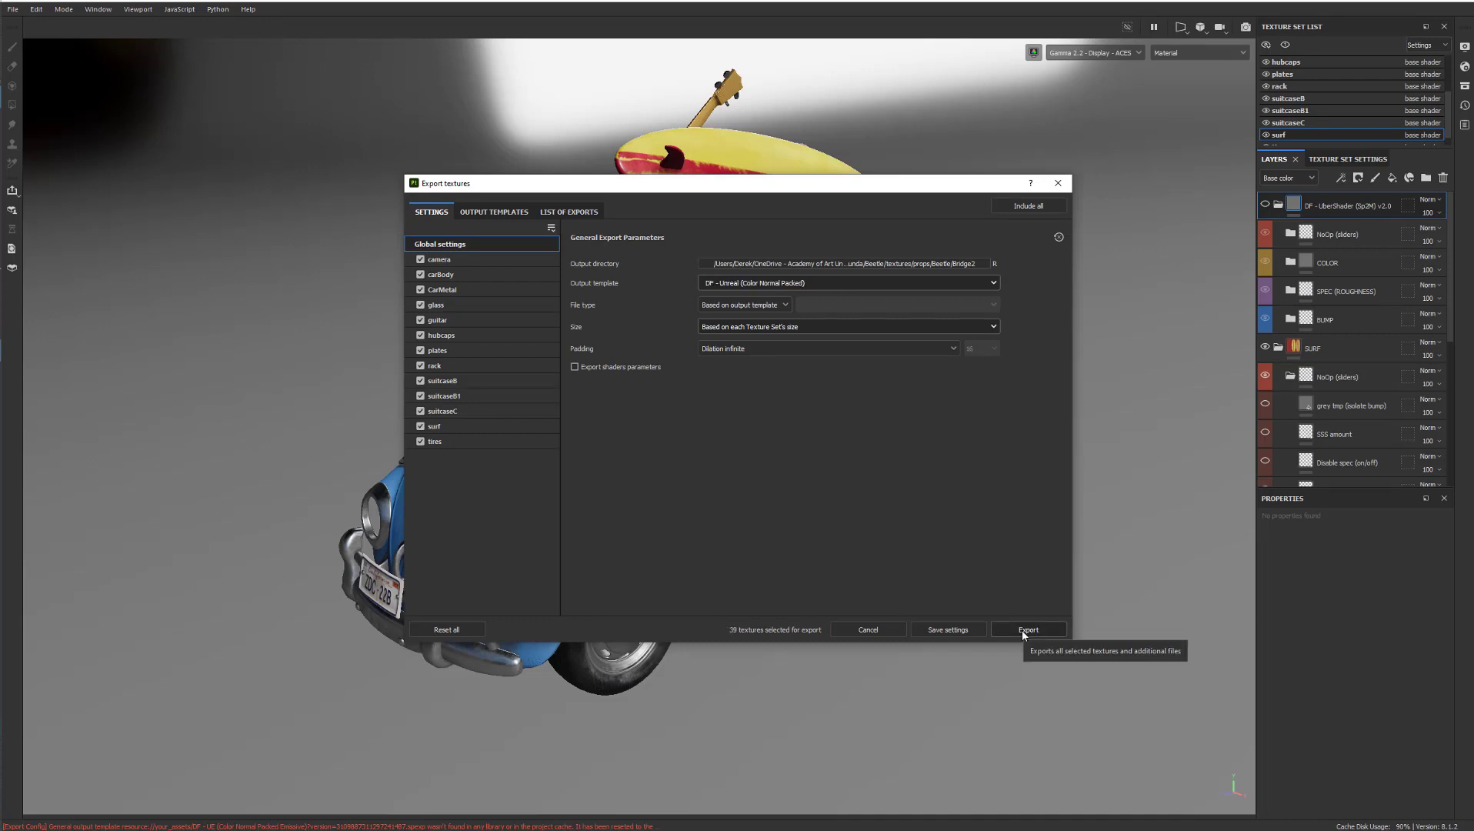
pyautogui.click(1059, 185)
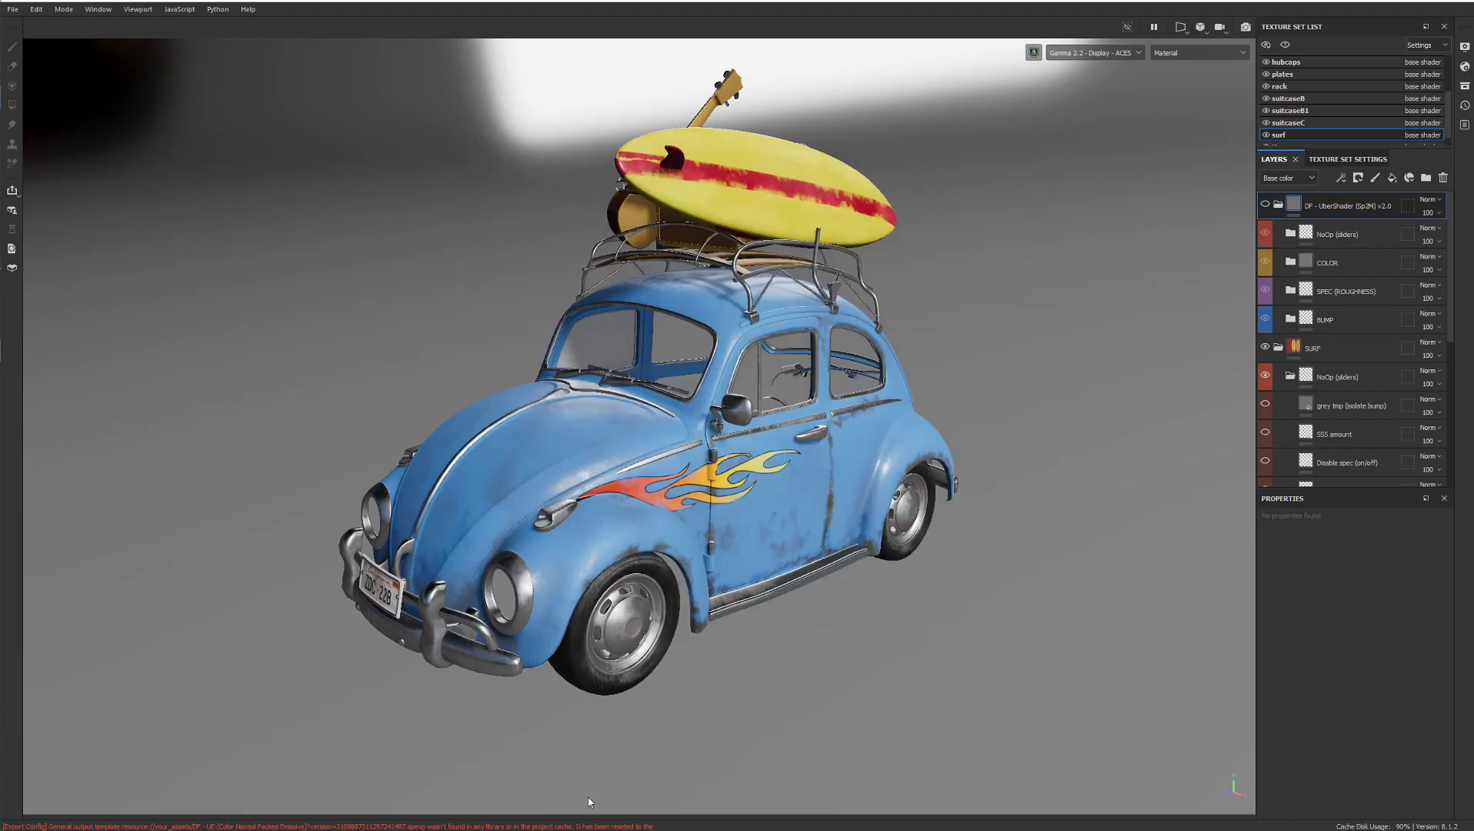
# - In Maya, launch Substance to Maya with textures/Beetle as the texture folder
pyautogui.hotkey('alt', 'Tab')
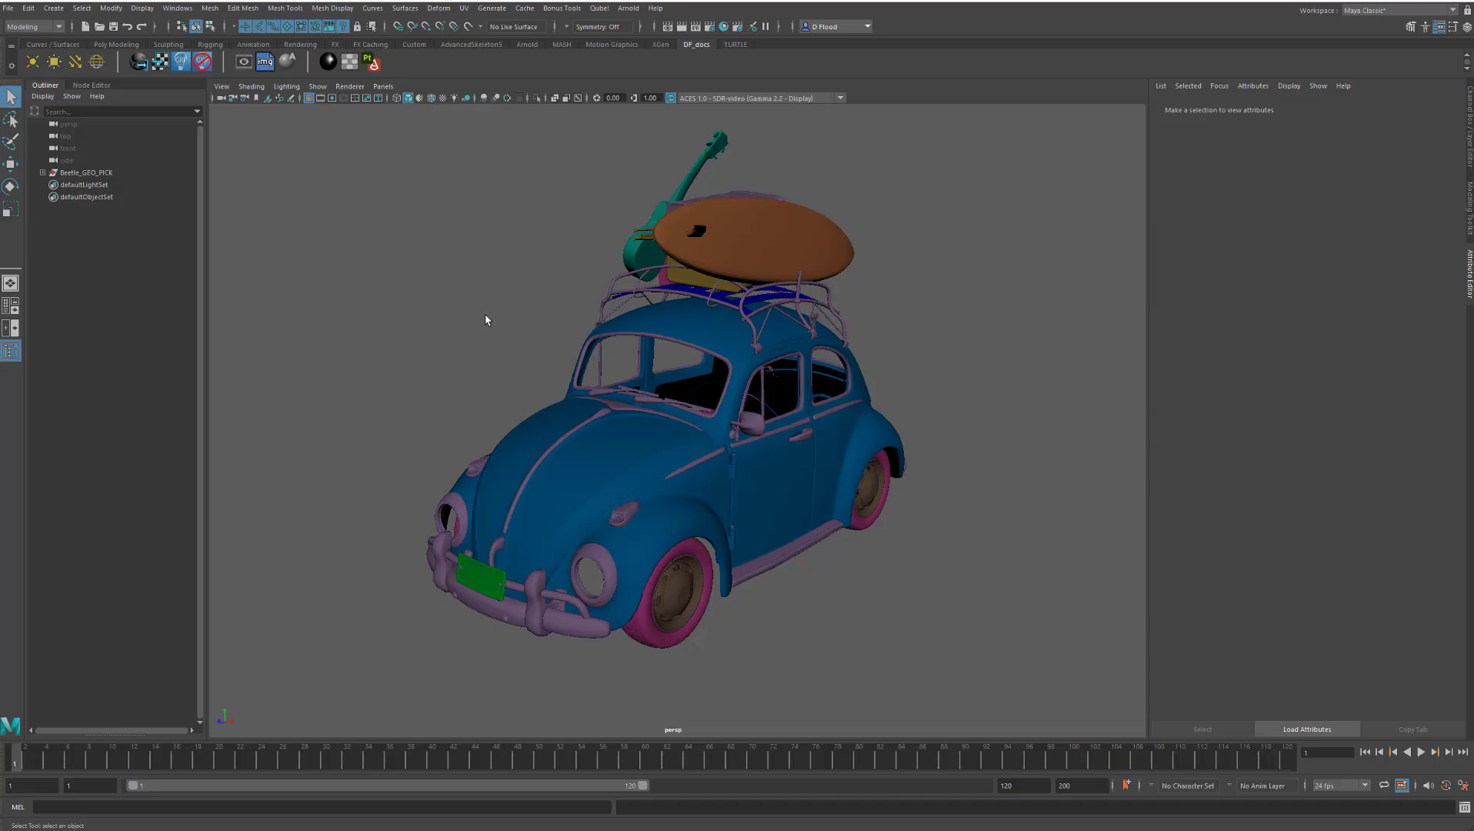
pyautogui.click(374, 65)
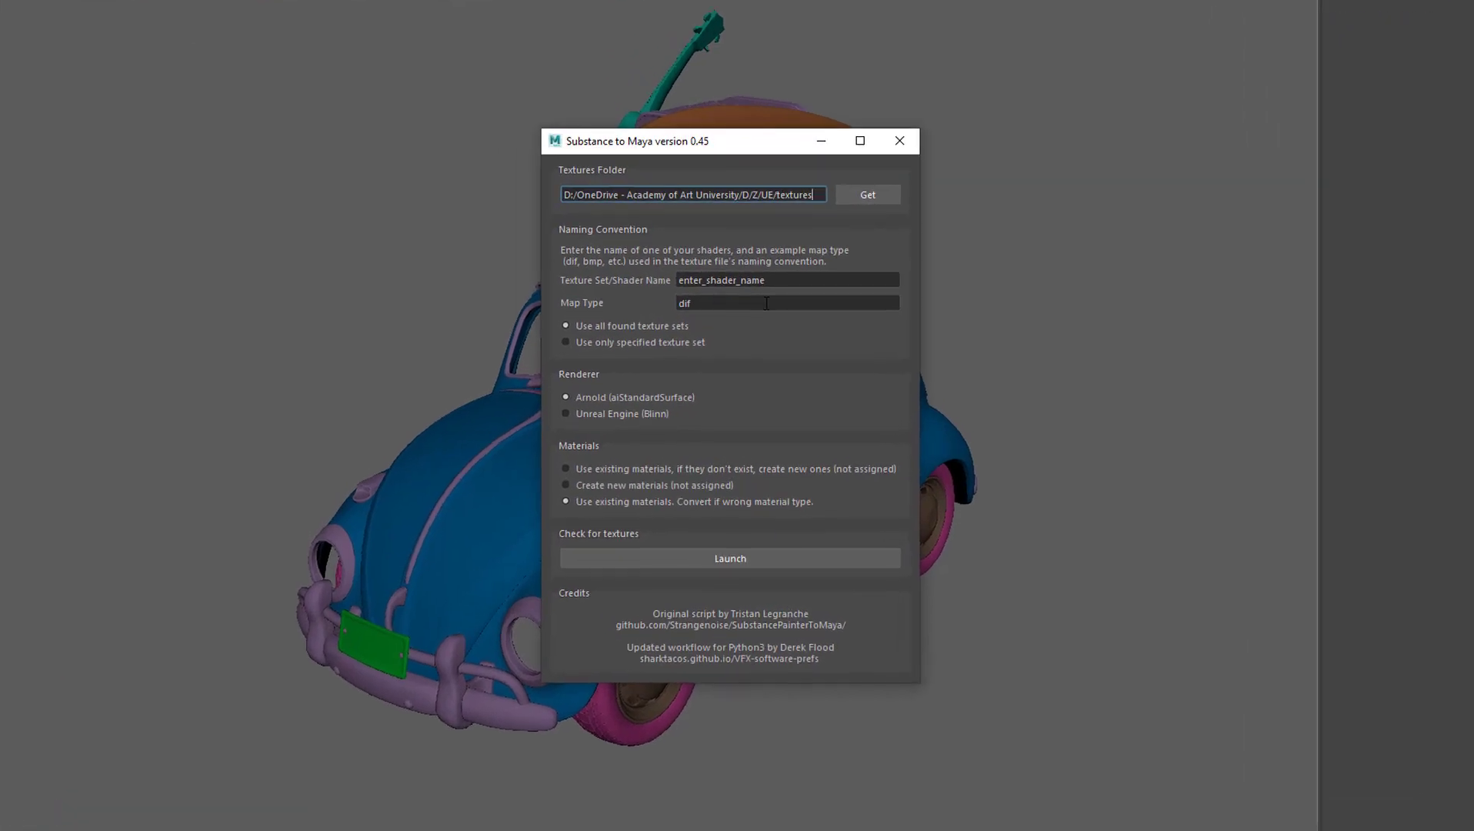
pyautogui.click(861, 193)
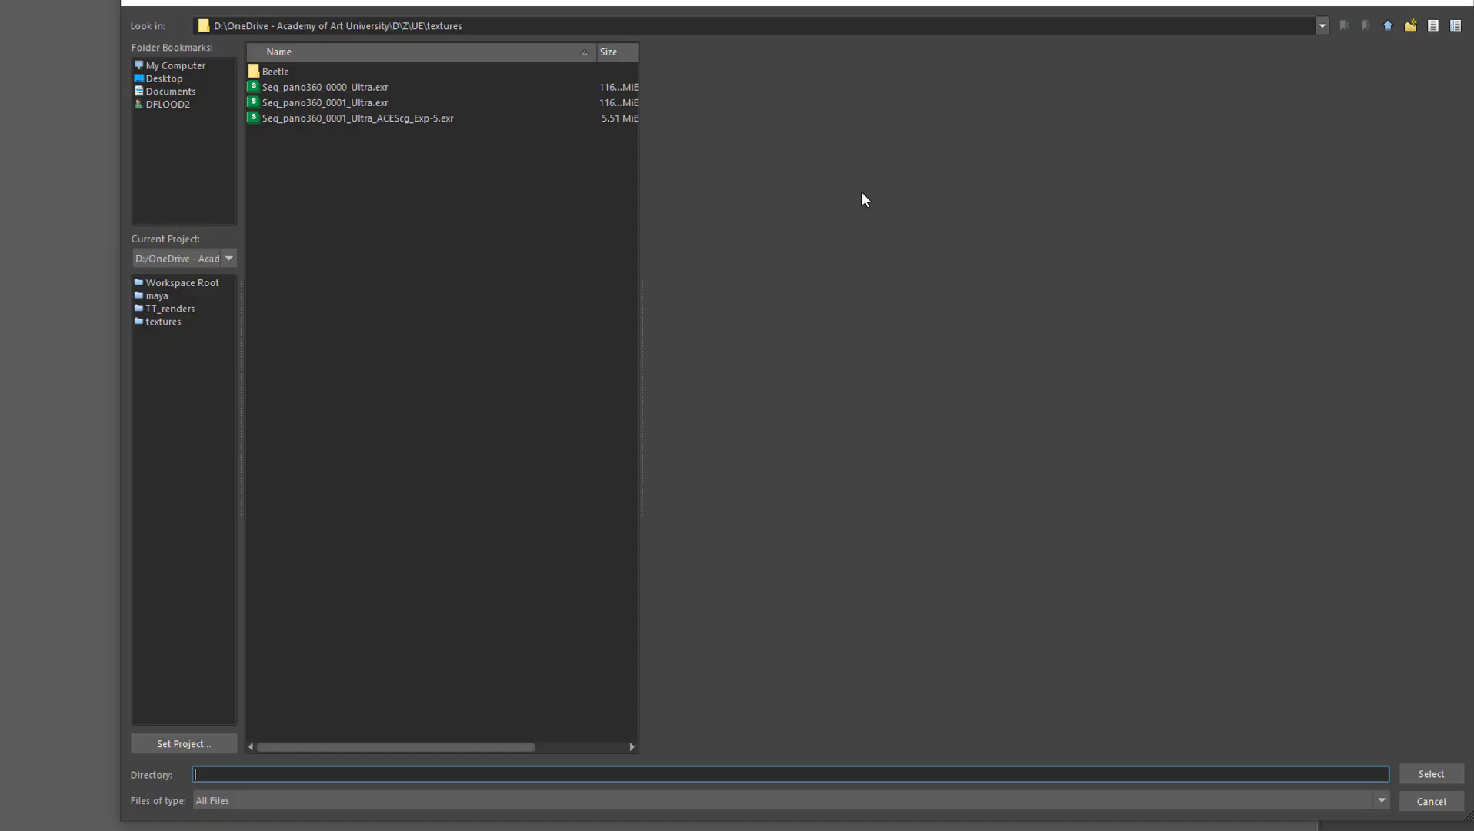
pyautogui.doubleClick(280, 72)
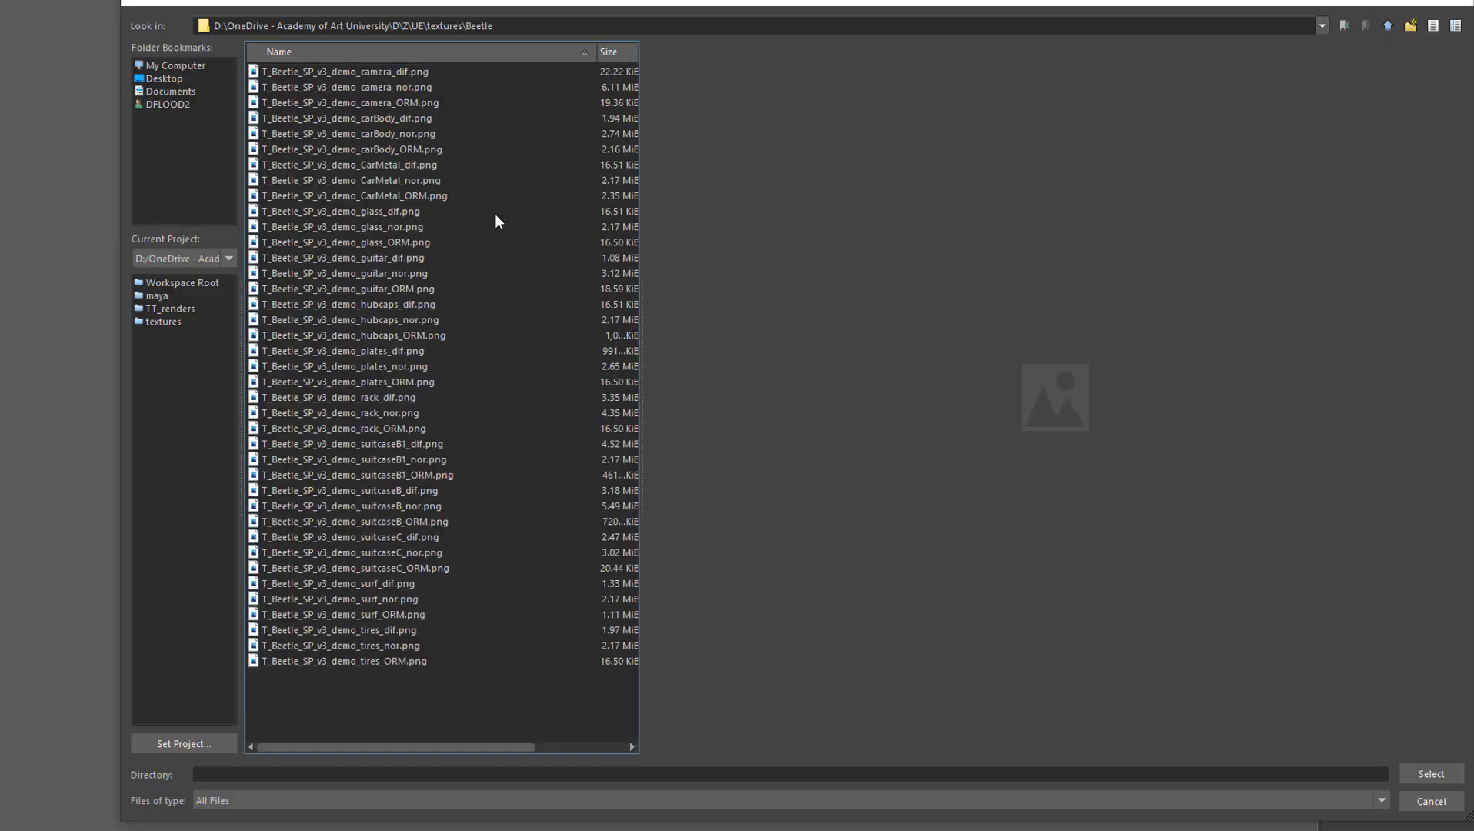
pyautogui.click(1432, 774)
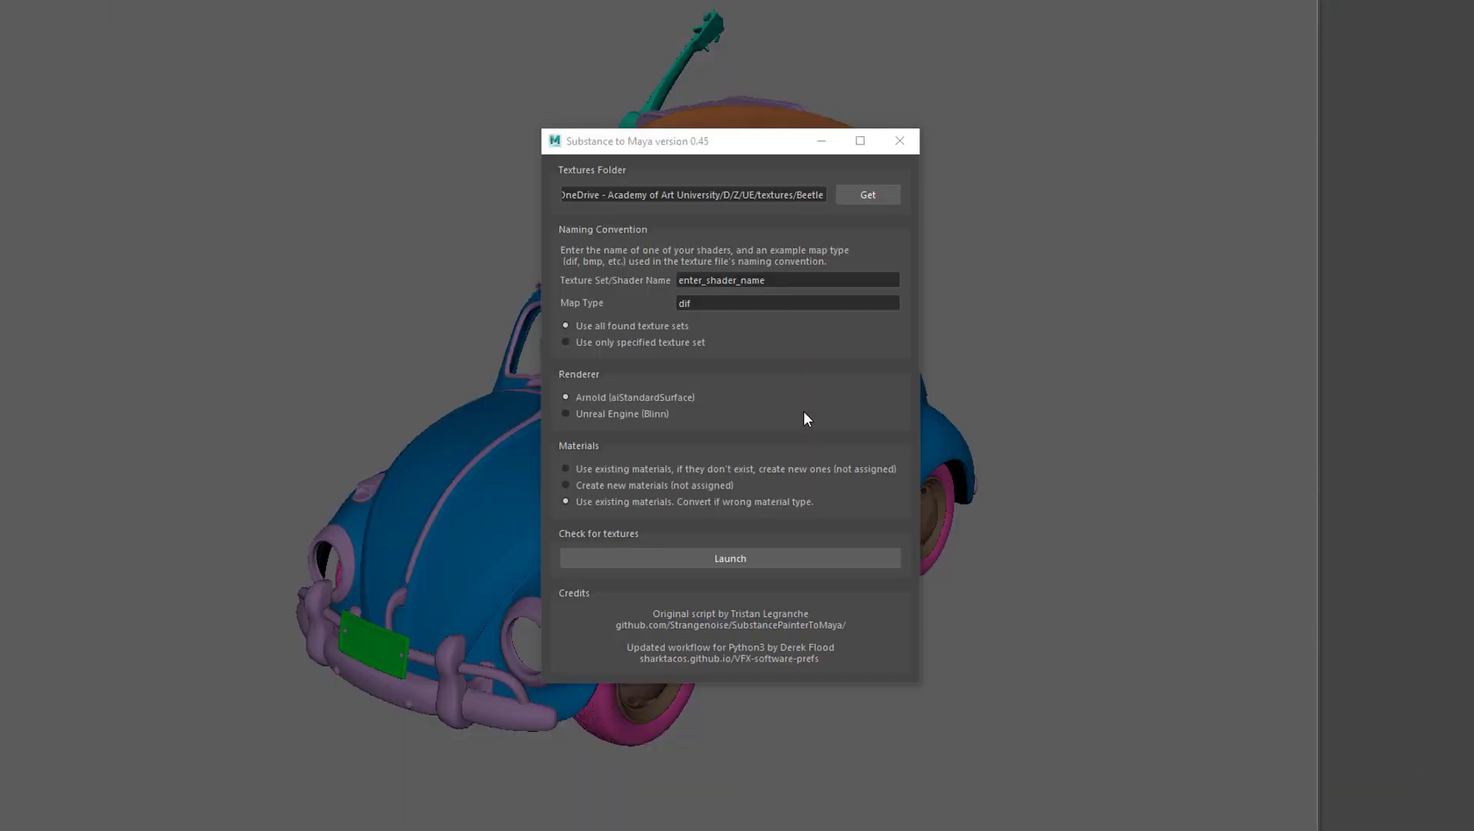
# - Set the example shader to carBody, find the maps and create Unreal Engine (Blinn) materials
pyautogui.moveTo(774, 281); pyautogui.dragTo(614, 264)
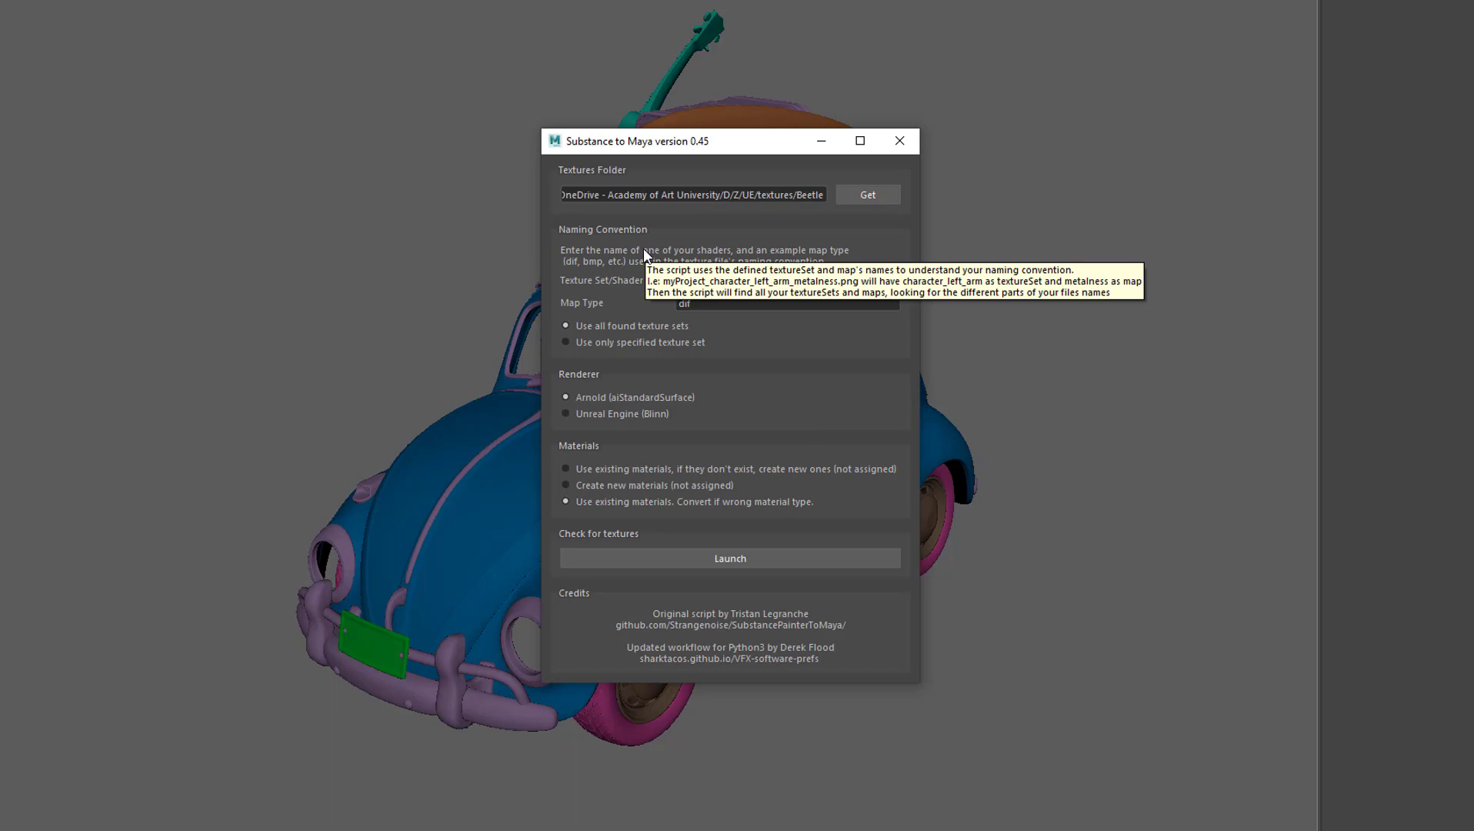
pyautogui.press('Tab')
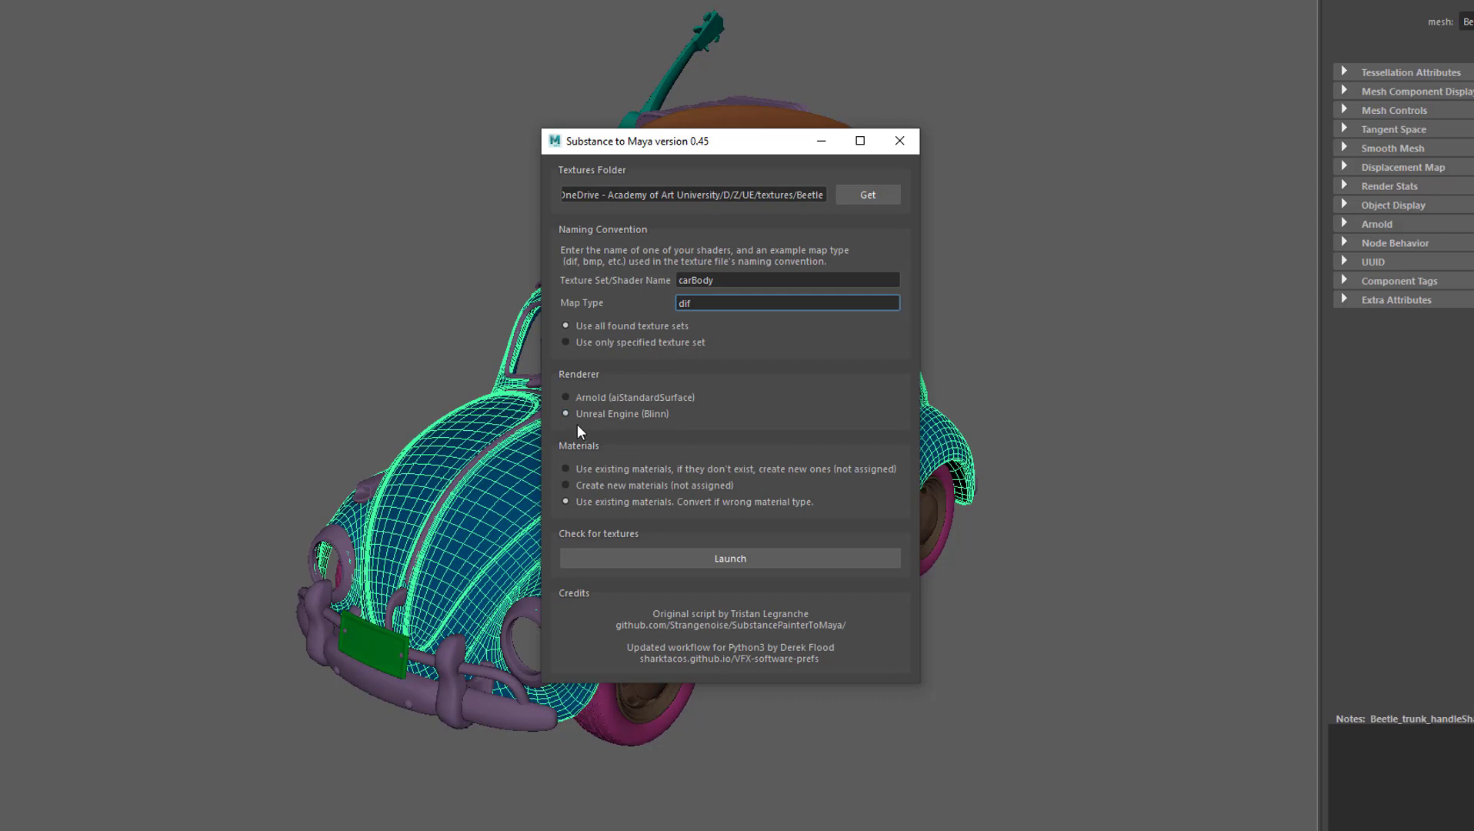
pyautogui.click(749, 553)
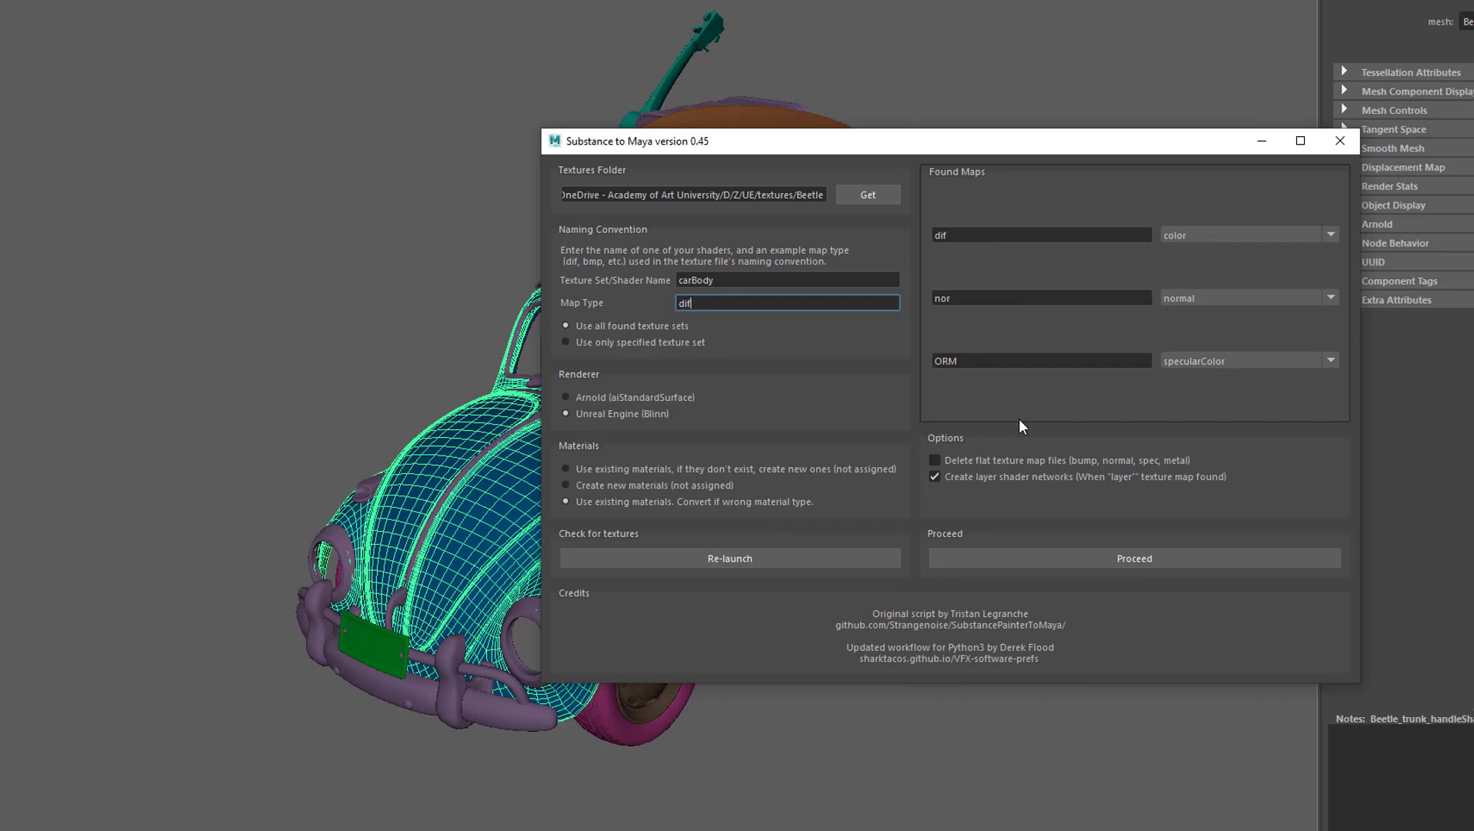
pyautogui.click(1110, 557)
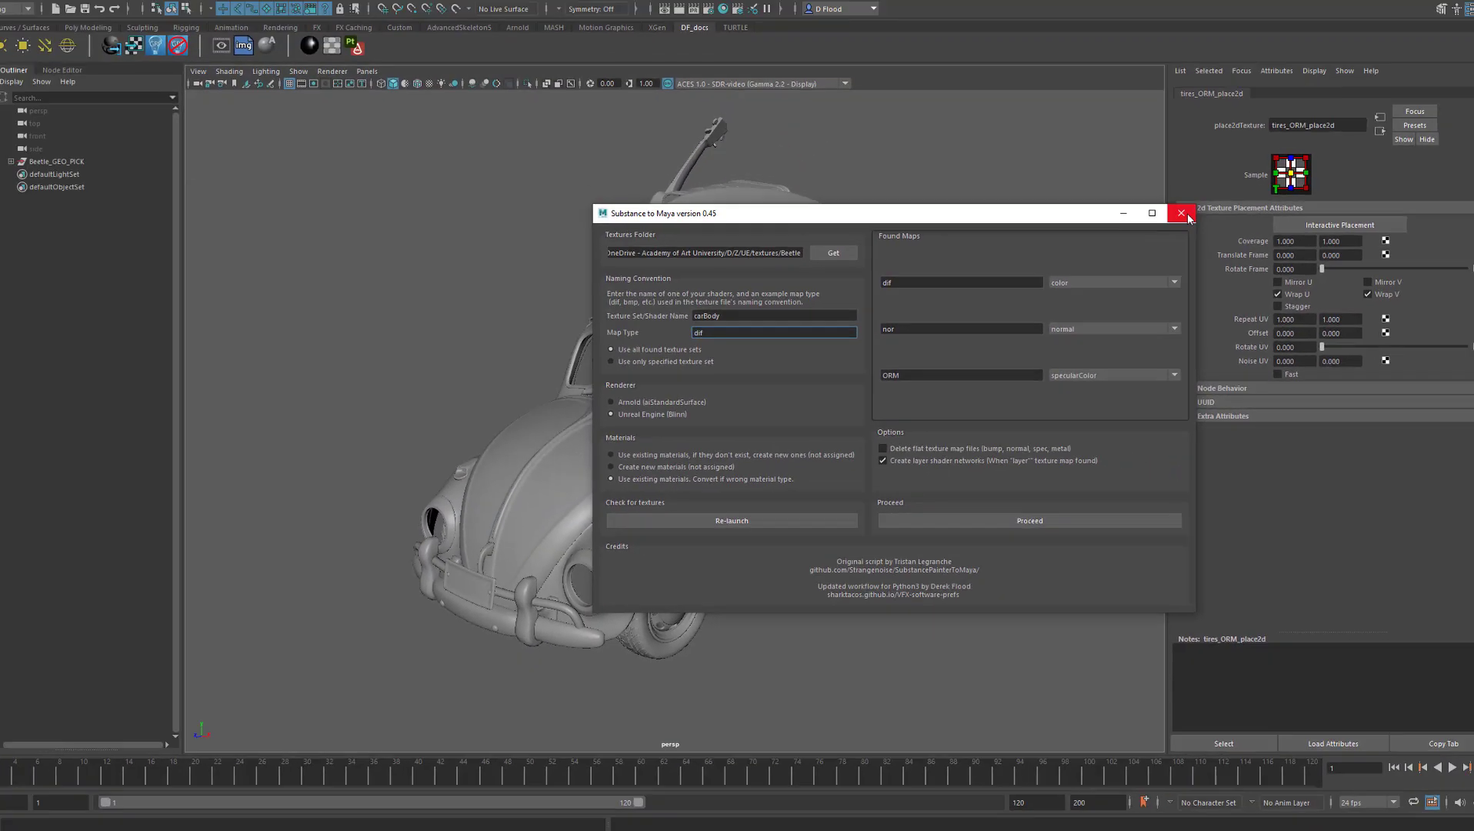
pyautogui.click(1339, 140)
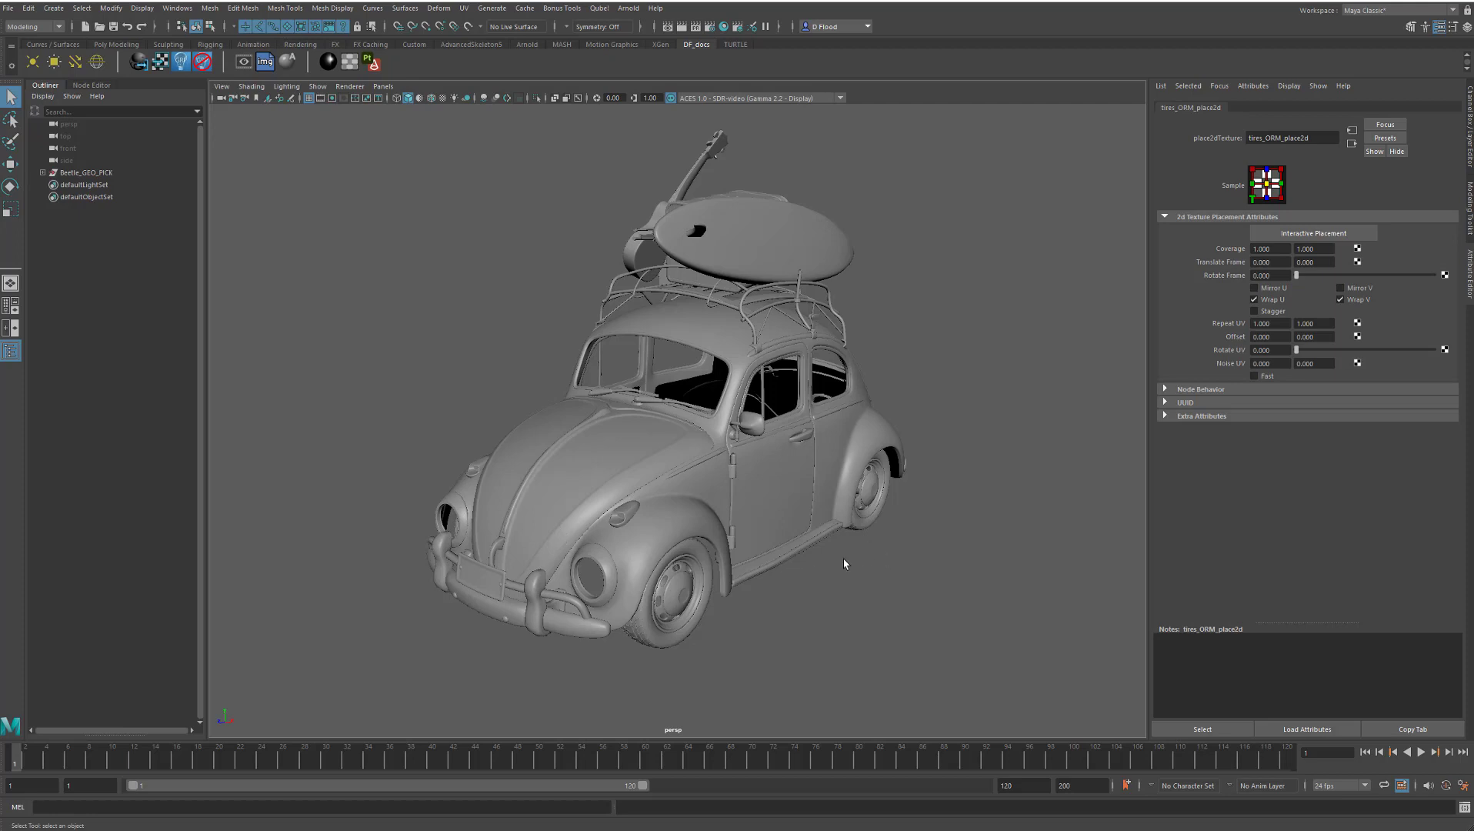
# - Select the Beetle_GEO_PICK group and export the selection as Beetle_demo_UE.fbx
pyautogui.click(709, 254)
pyautogui.click(104, 173)
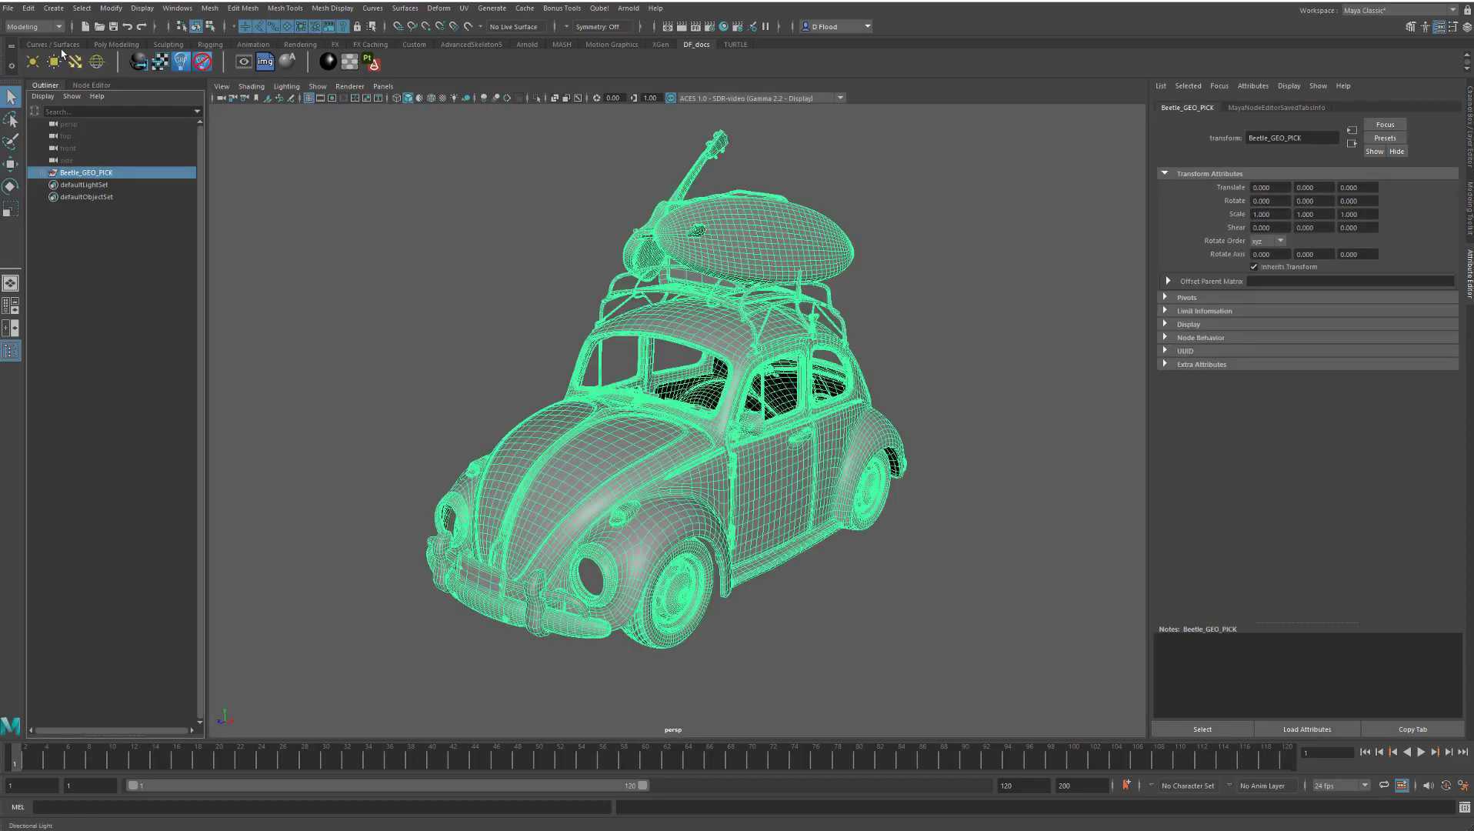
pyautogui.click(8, 8)
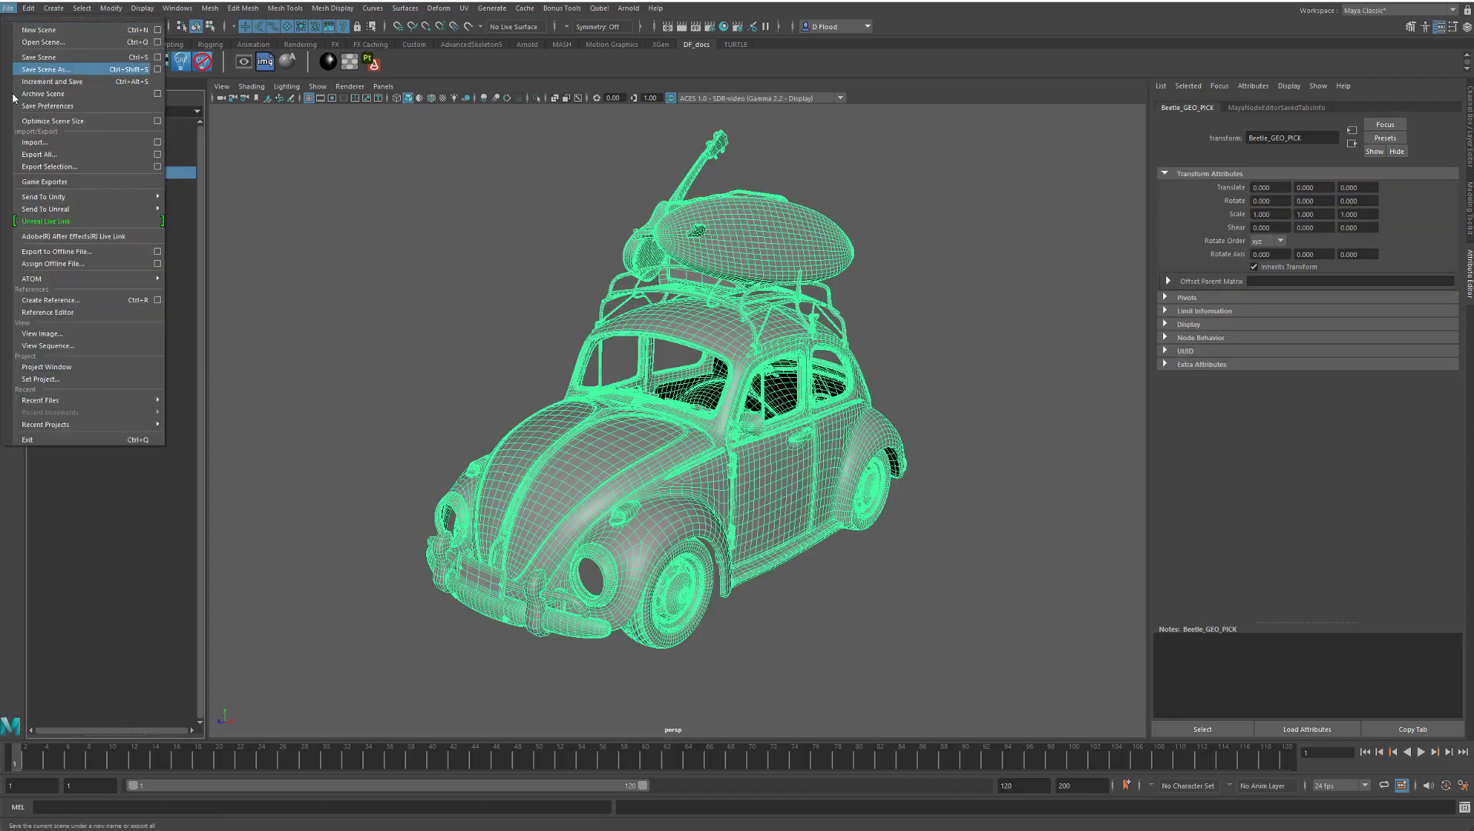
pyautogui.click(61, 144)
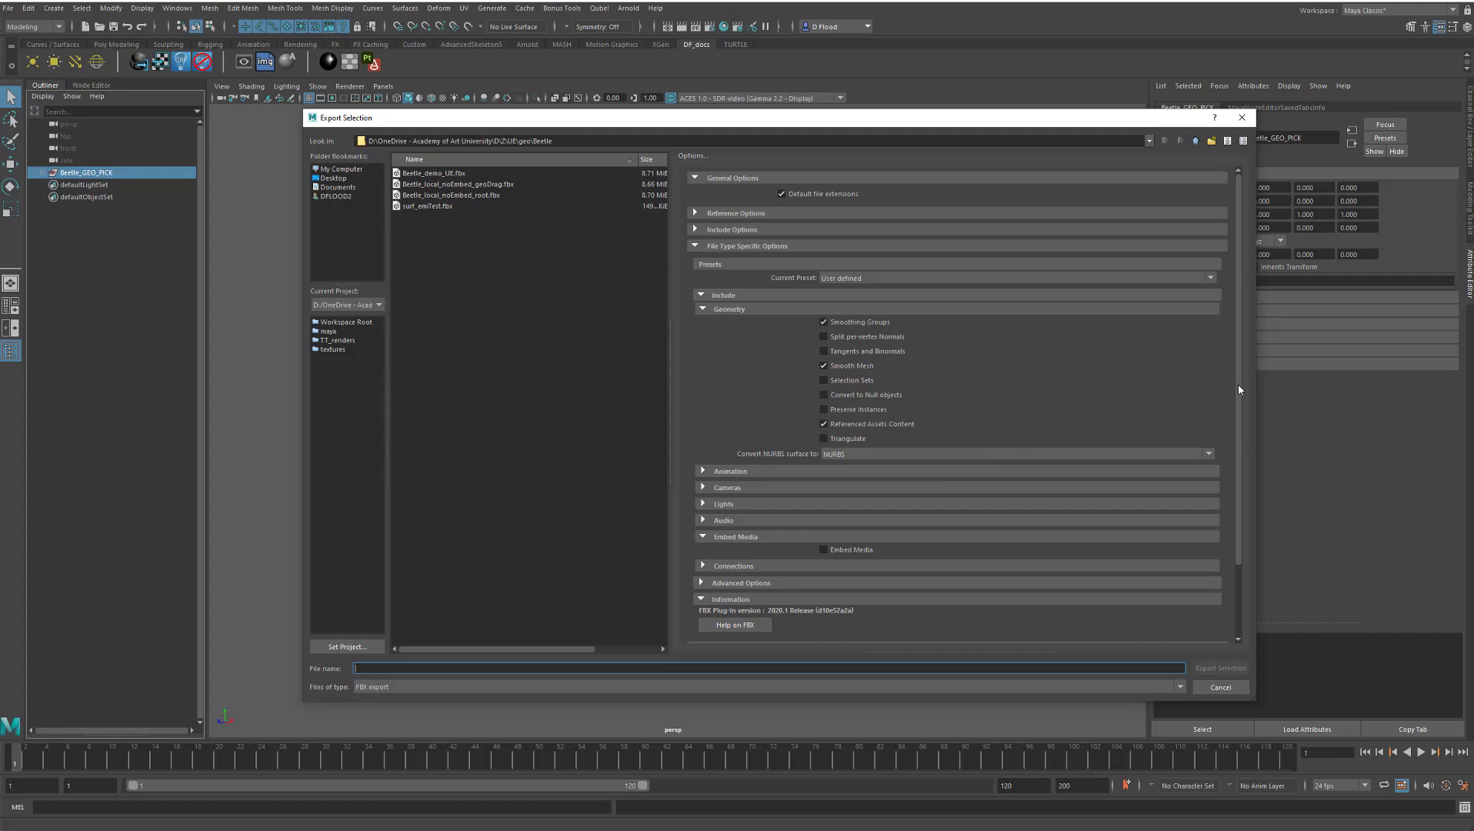
pyautogui.moveTo(1238, 386); pyautogui.dragTo(1248, 520)
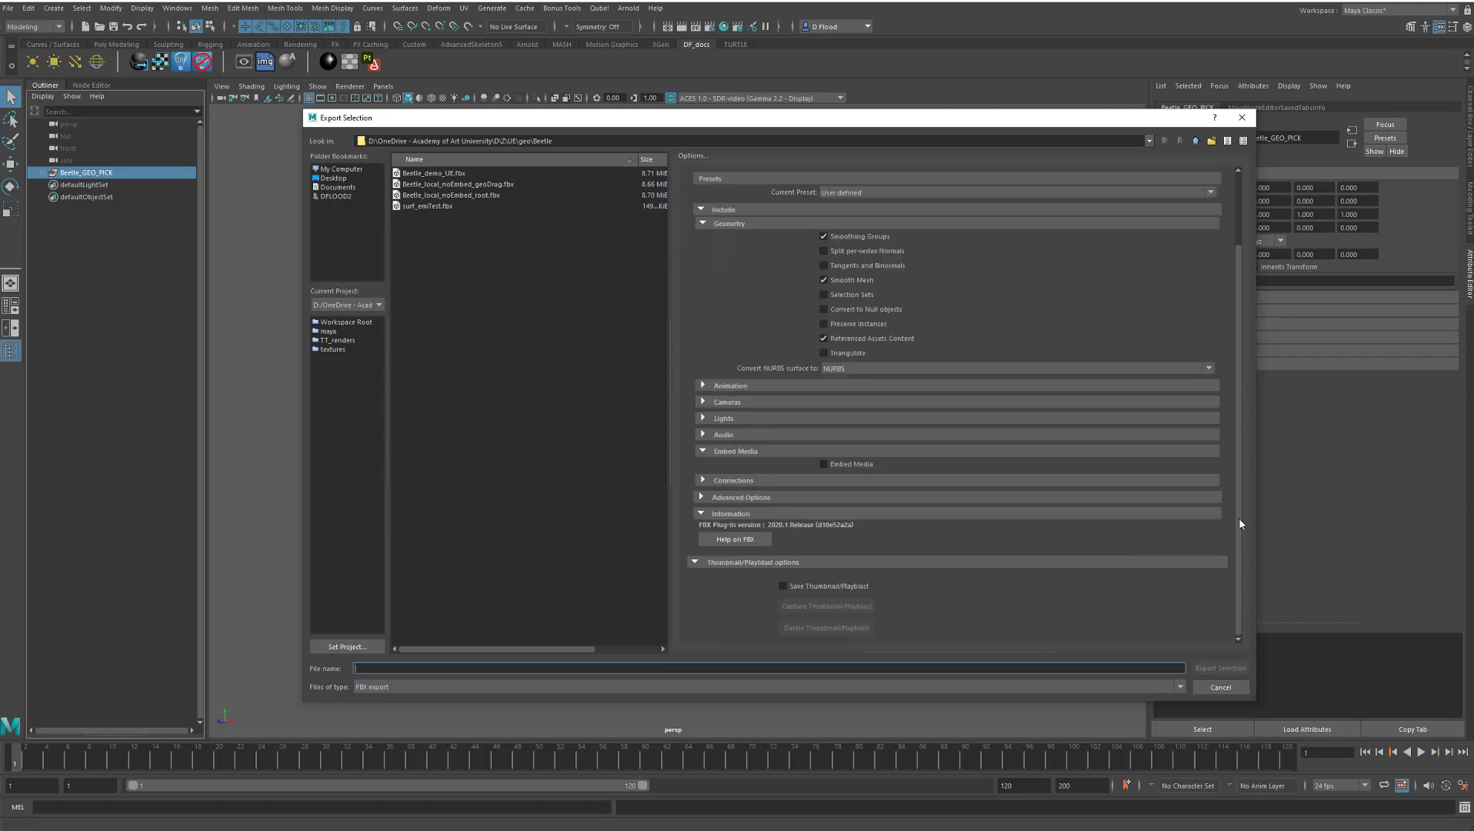
pyautogui.moveTo(1239, 518); pyautogui.dragTo(1241, 560)
pyautogui.scroll(2, 960, 329)
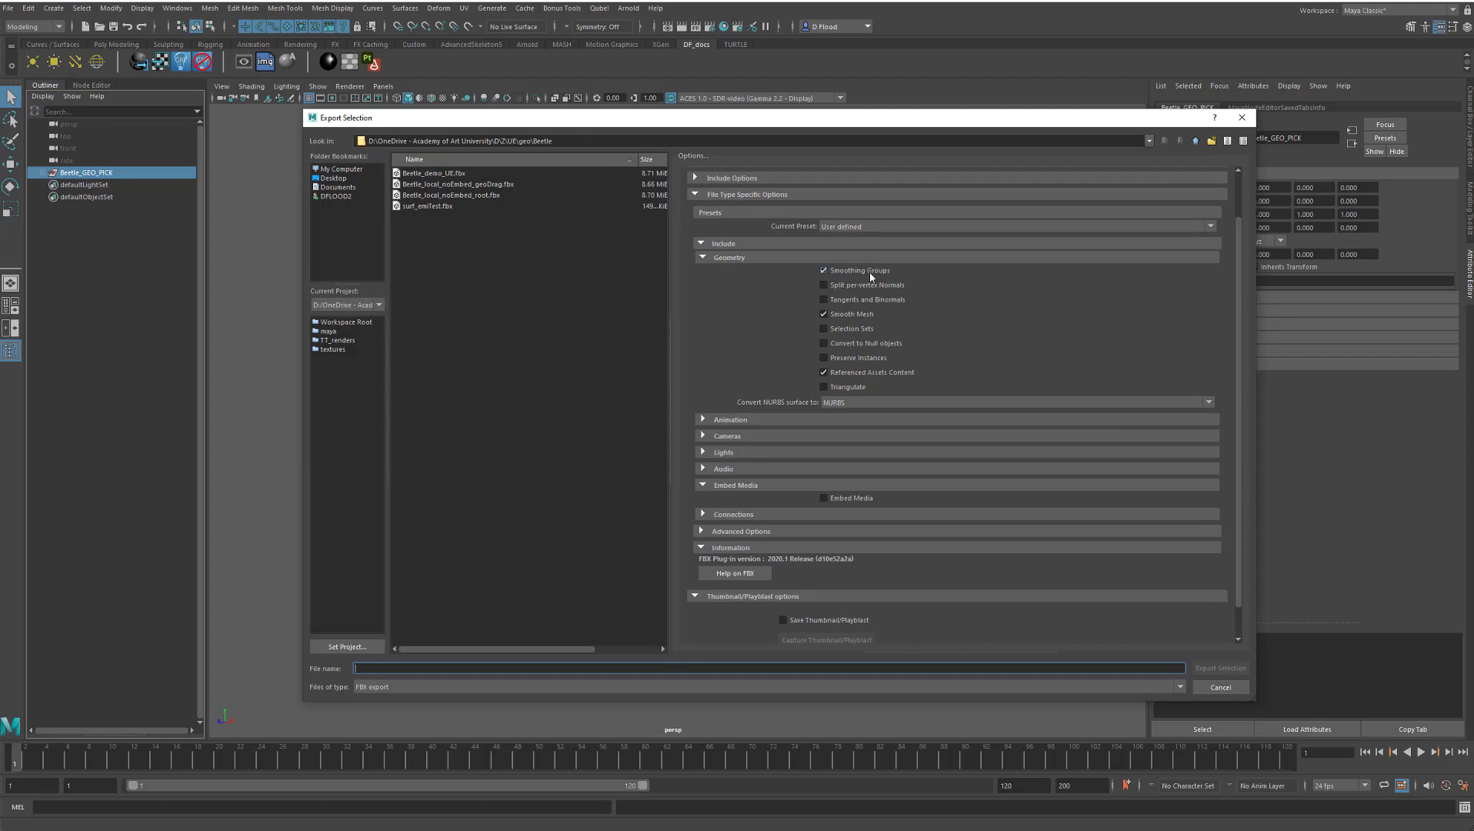
pyautogui.click(433, 173)
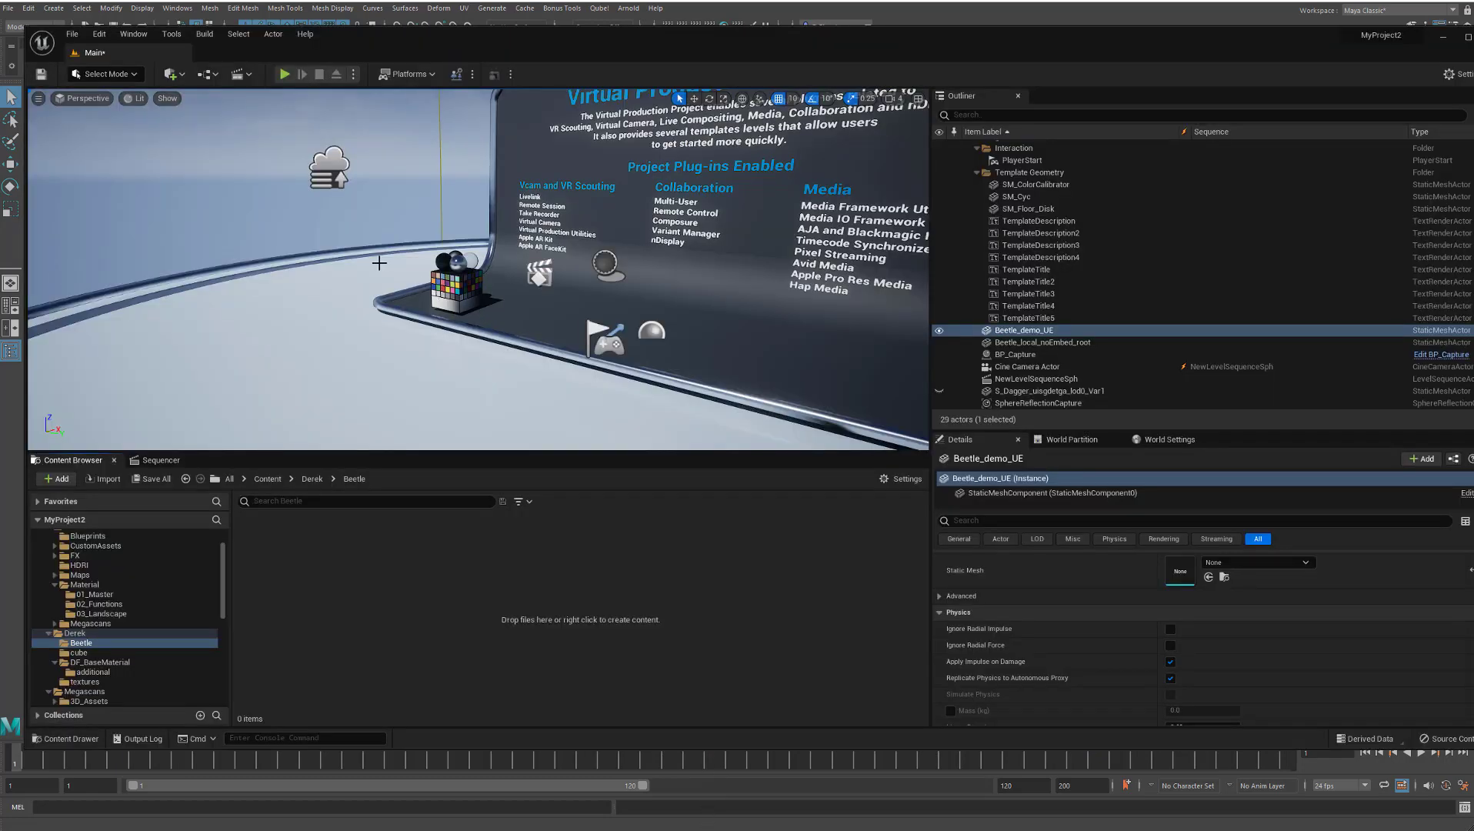
# - Drag Beetle_demo_UE.fbx from File Explorer into the Content Browser's Beetle folder
pyautogui.moveTo(379, 263); pyautogui.dragTo(563, 492, button='right')
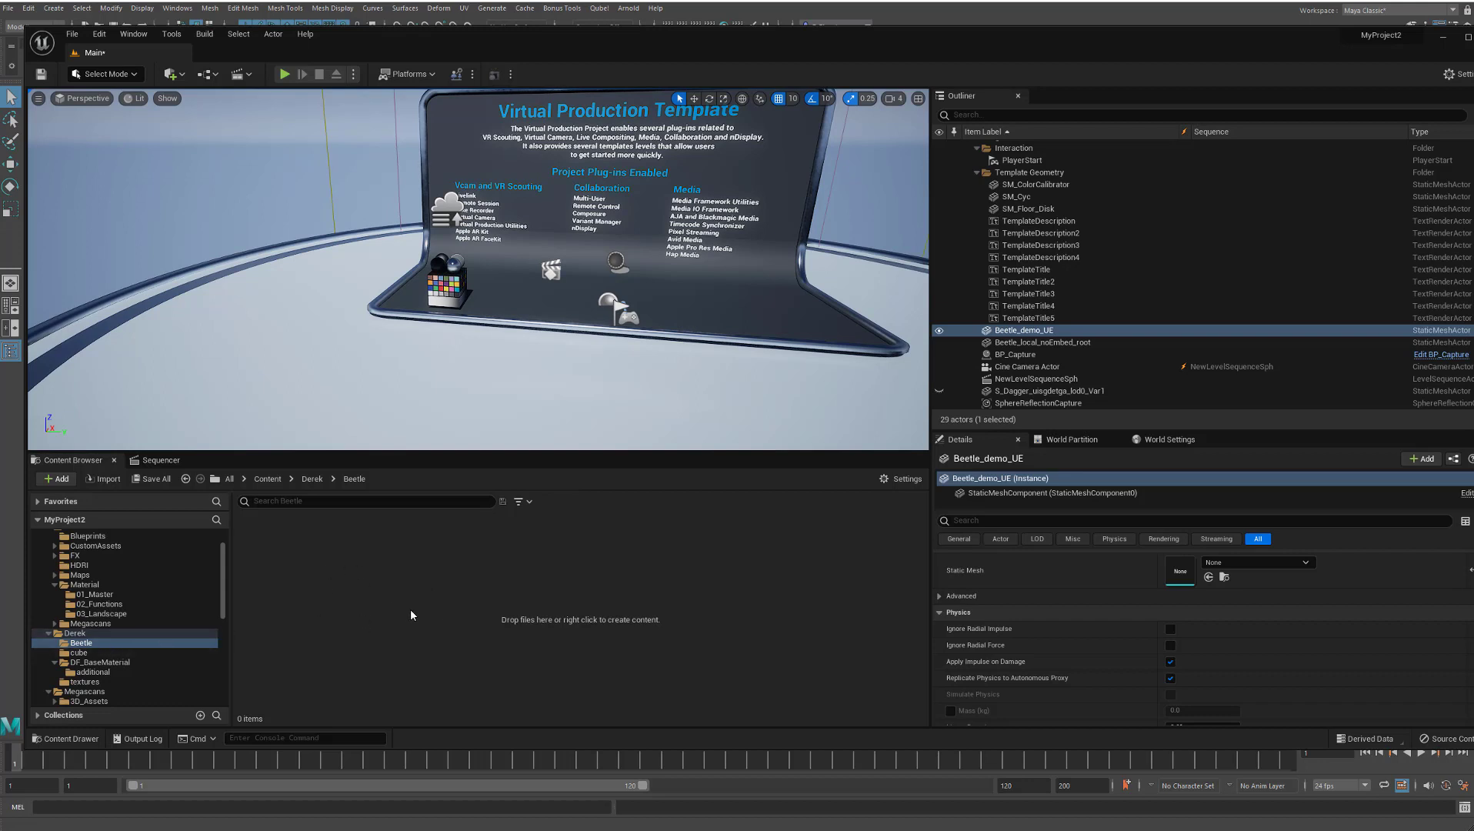
pyautogui.click(453, 788)
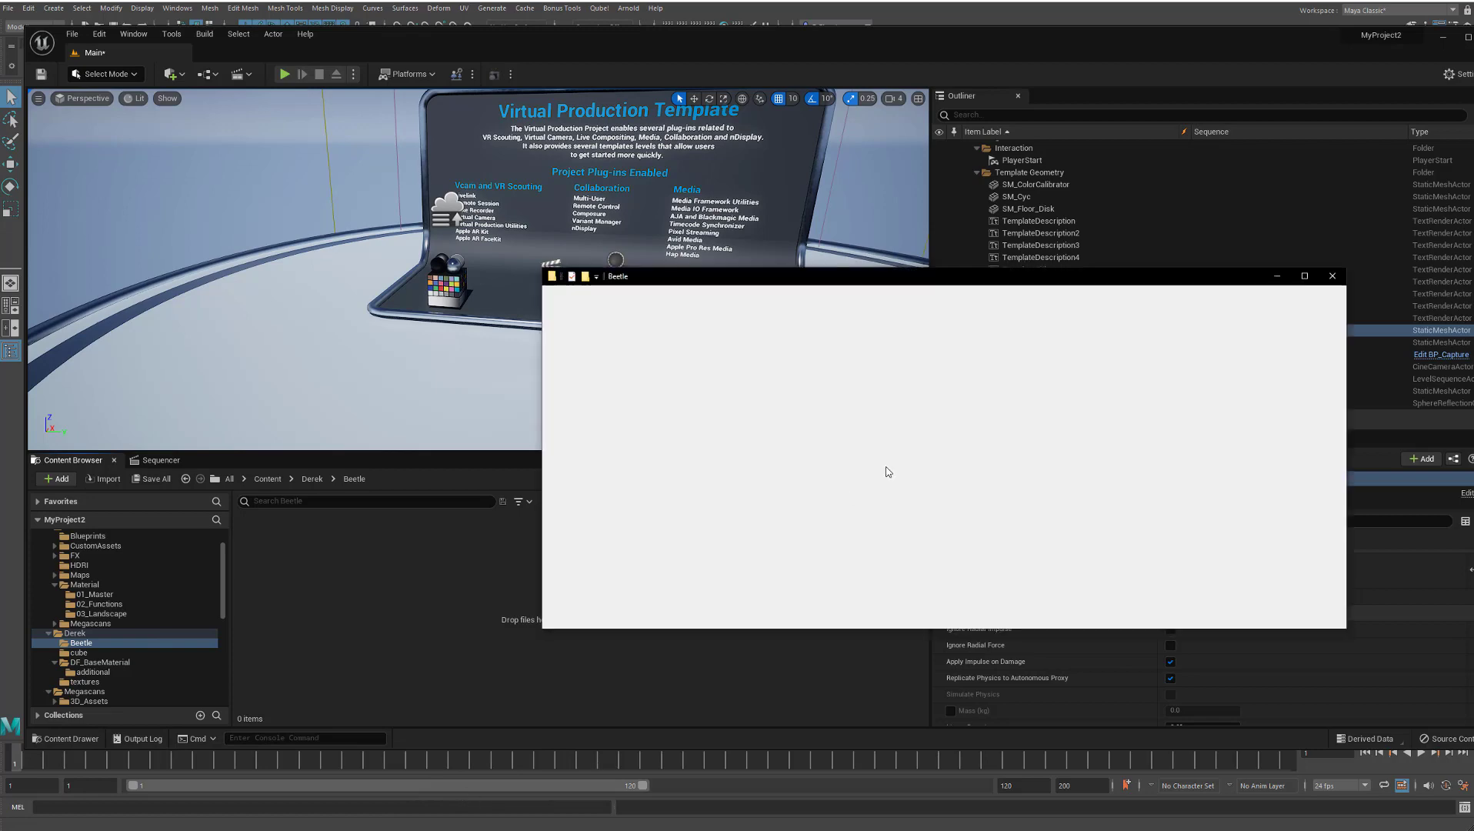
pyautogui.moveTo(836, 278); pyautogui.dragTo(924, 158)
pyautogui.click(823, 287)
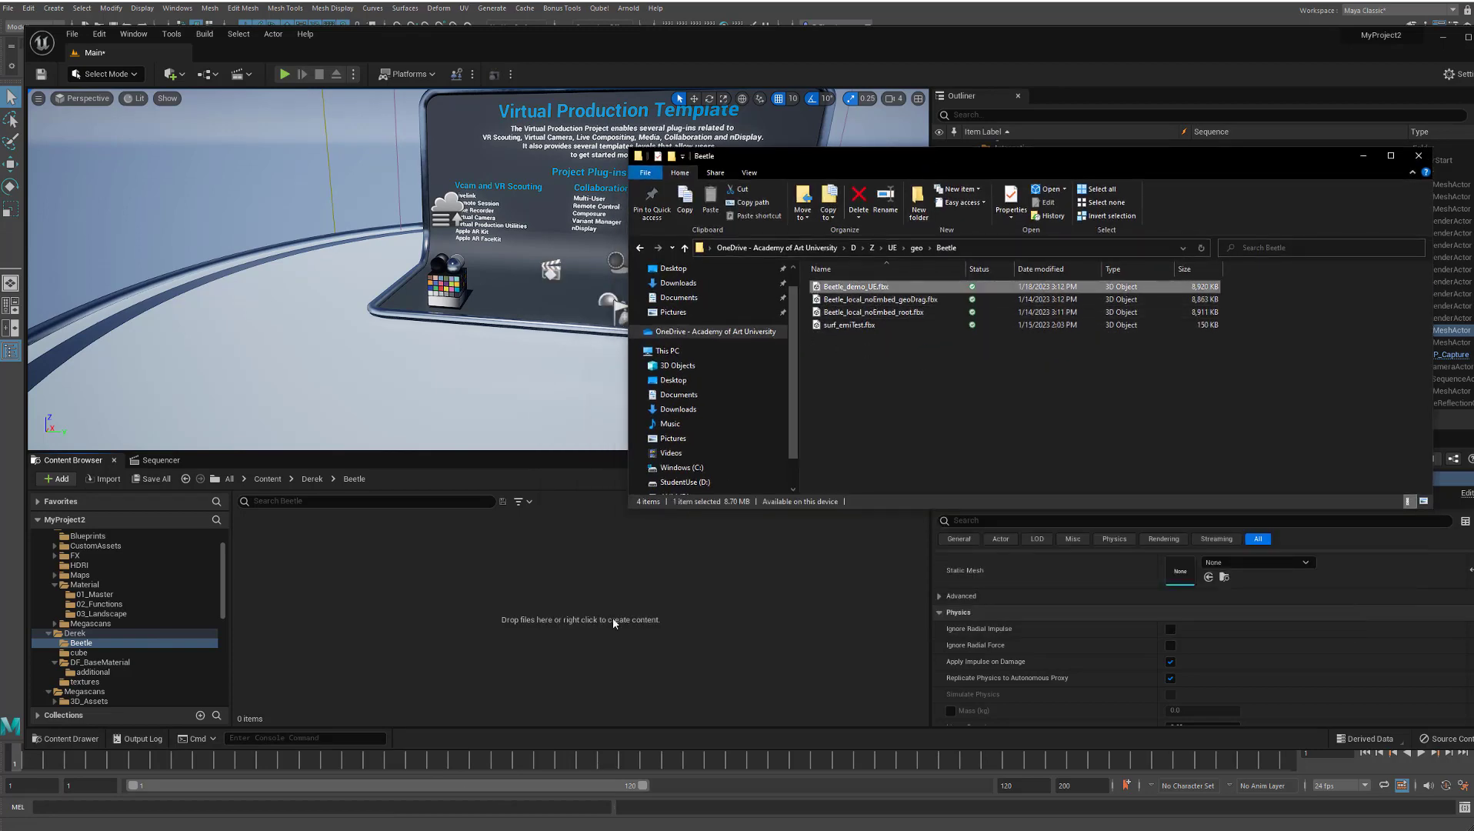
pyautogui.moveTo(562, 643); pyautogui.dragTo(580, 655)
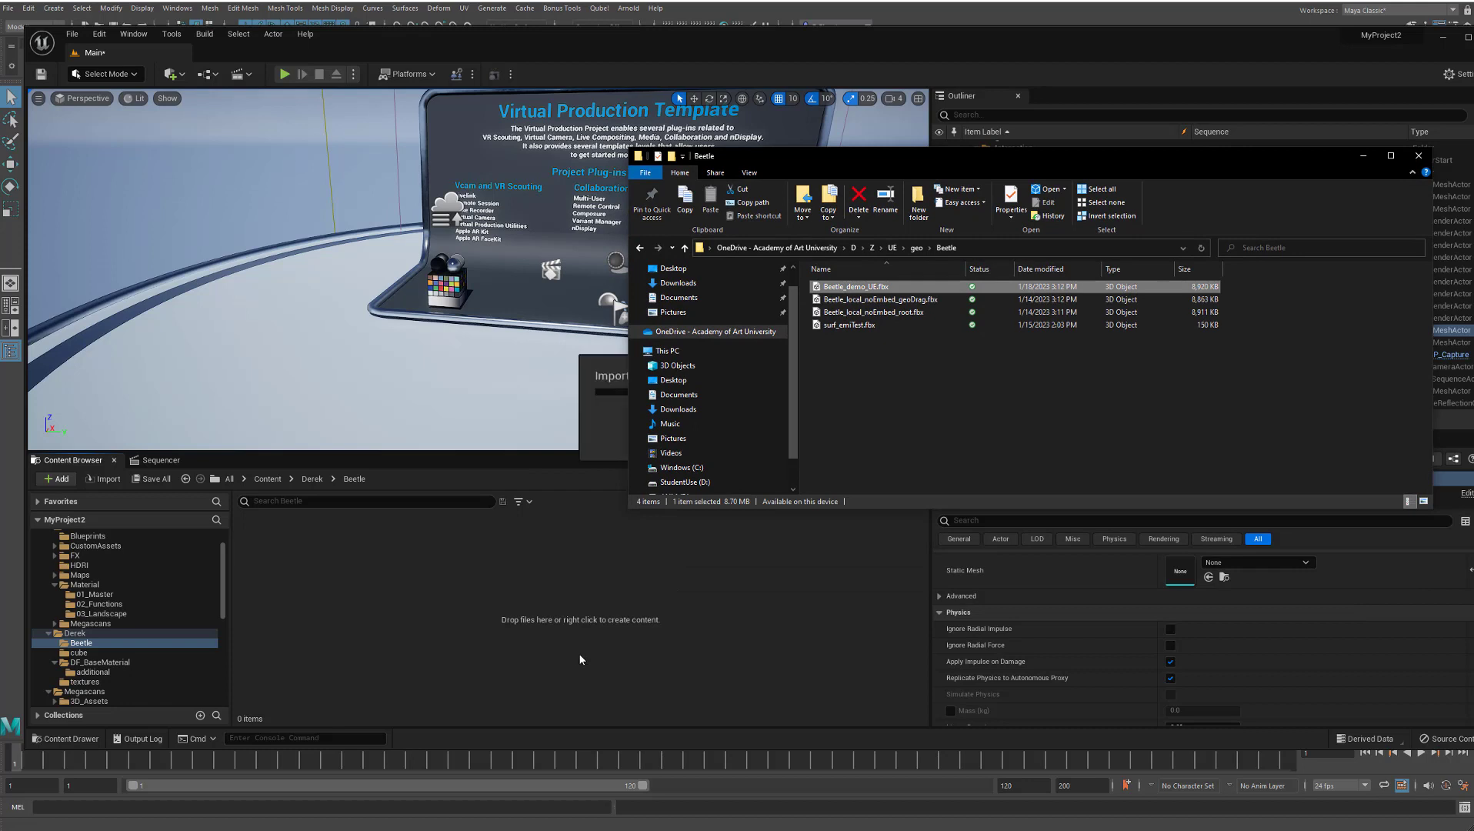
pyautogui.click(1359, 157)
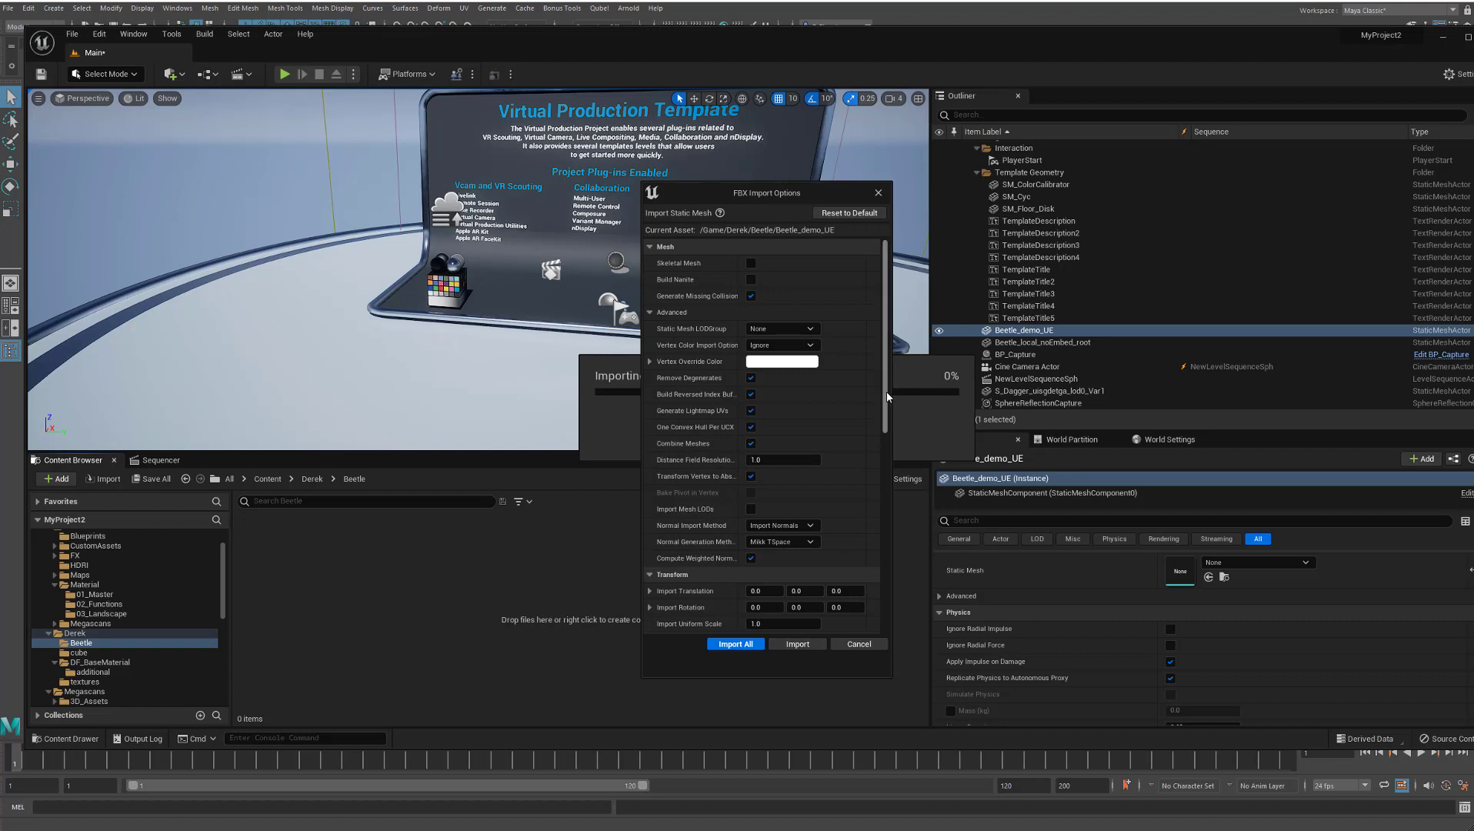
# - Set material import to Create New Instanced Materials based on M_DF_Default_Coat_v01
pyautogui.moveTo(885, 390); pyautogui.dragTo(906, 564)
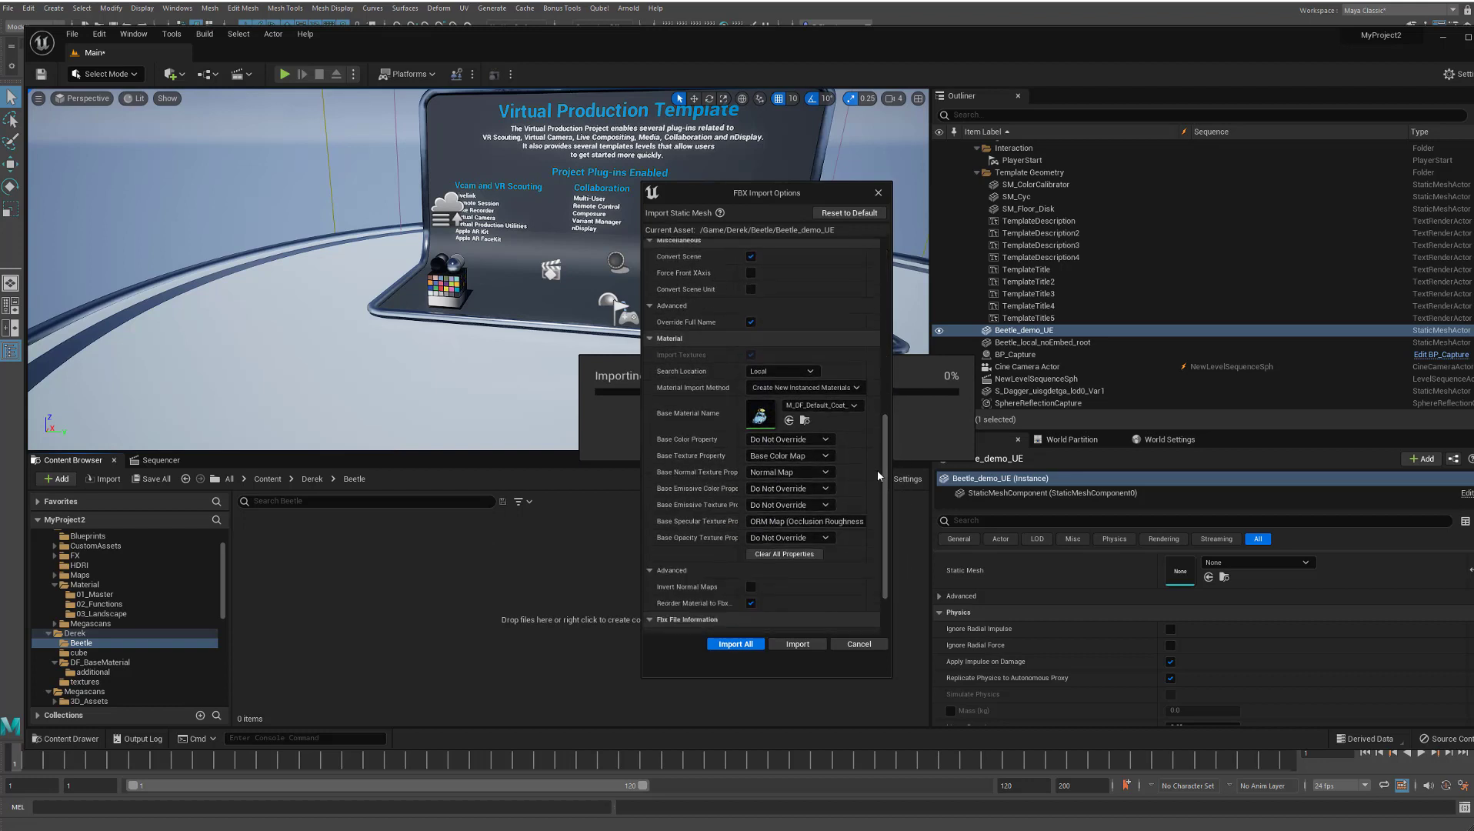
pyautogui.click(857, 388)
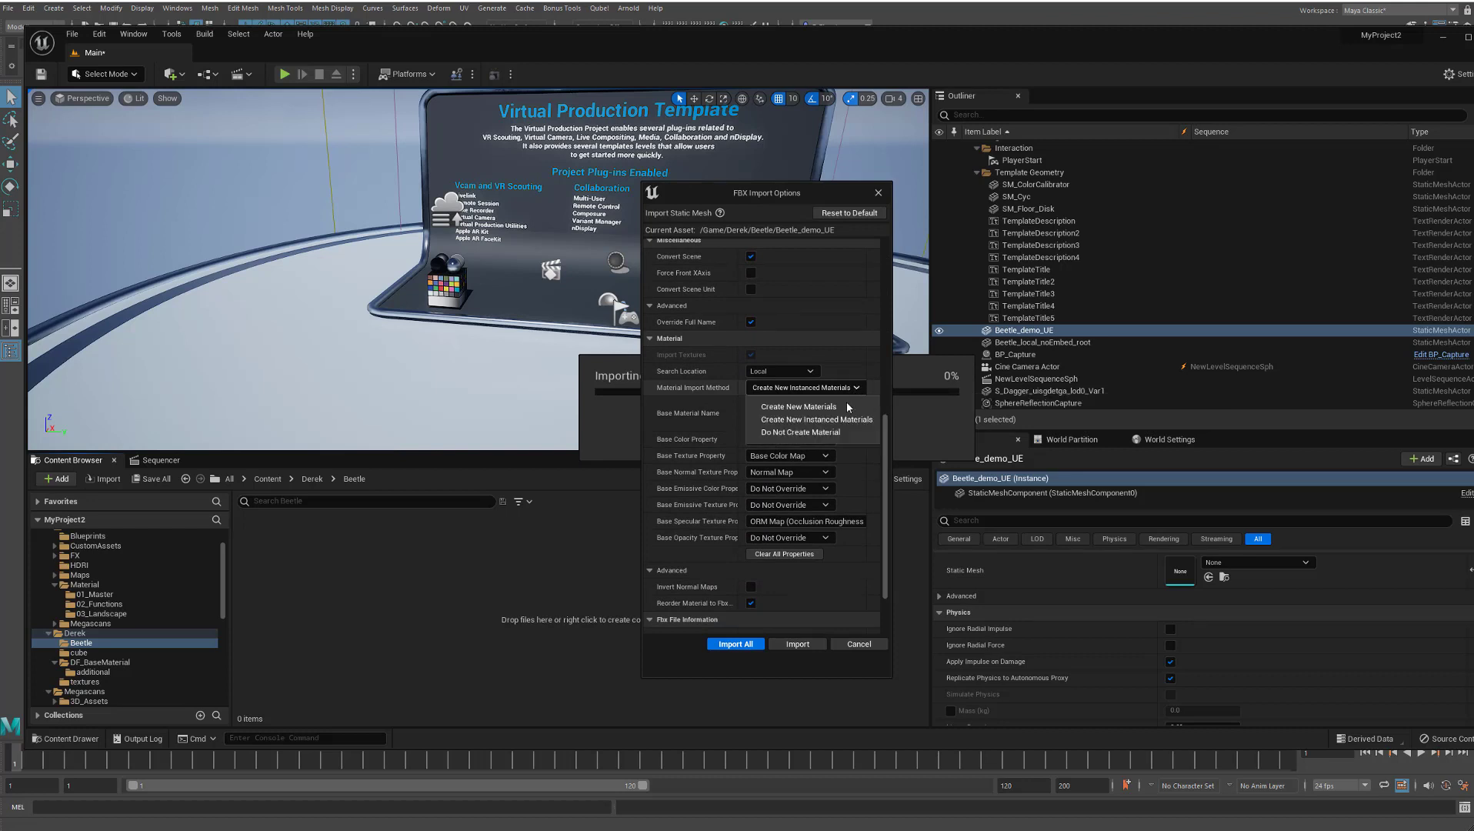
pyautogui.click(850, 407)
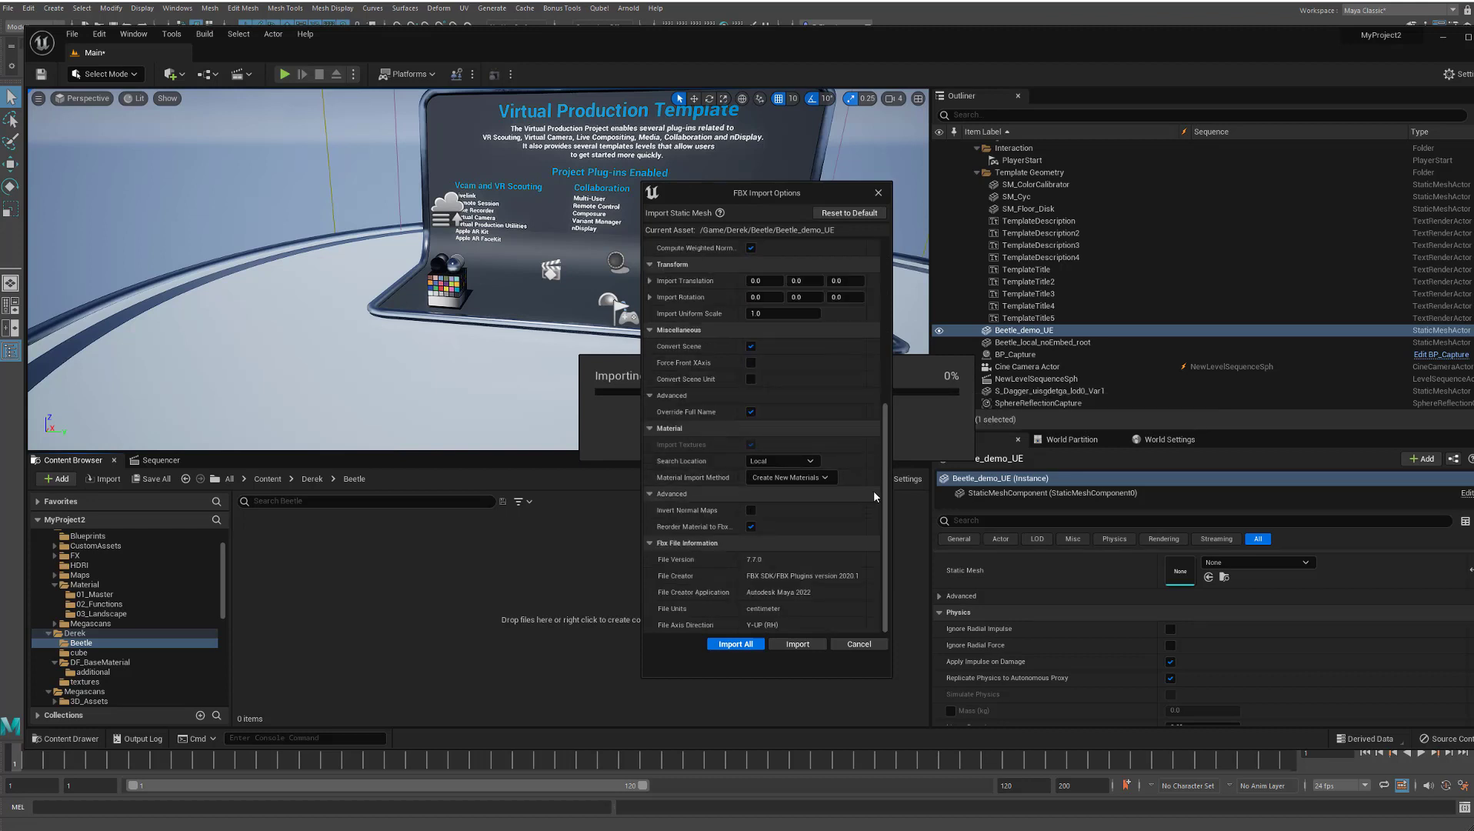
pyautogui.click(826, 478)
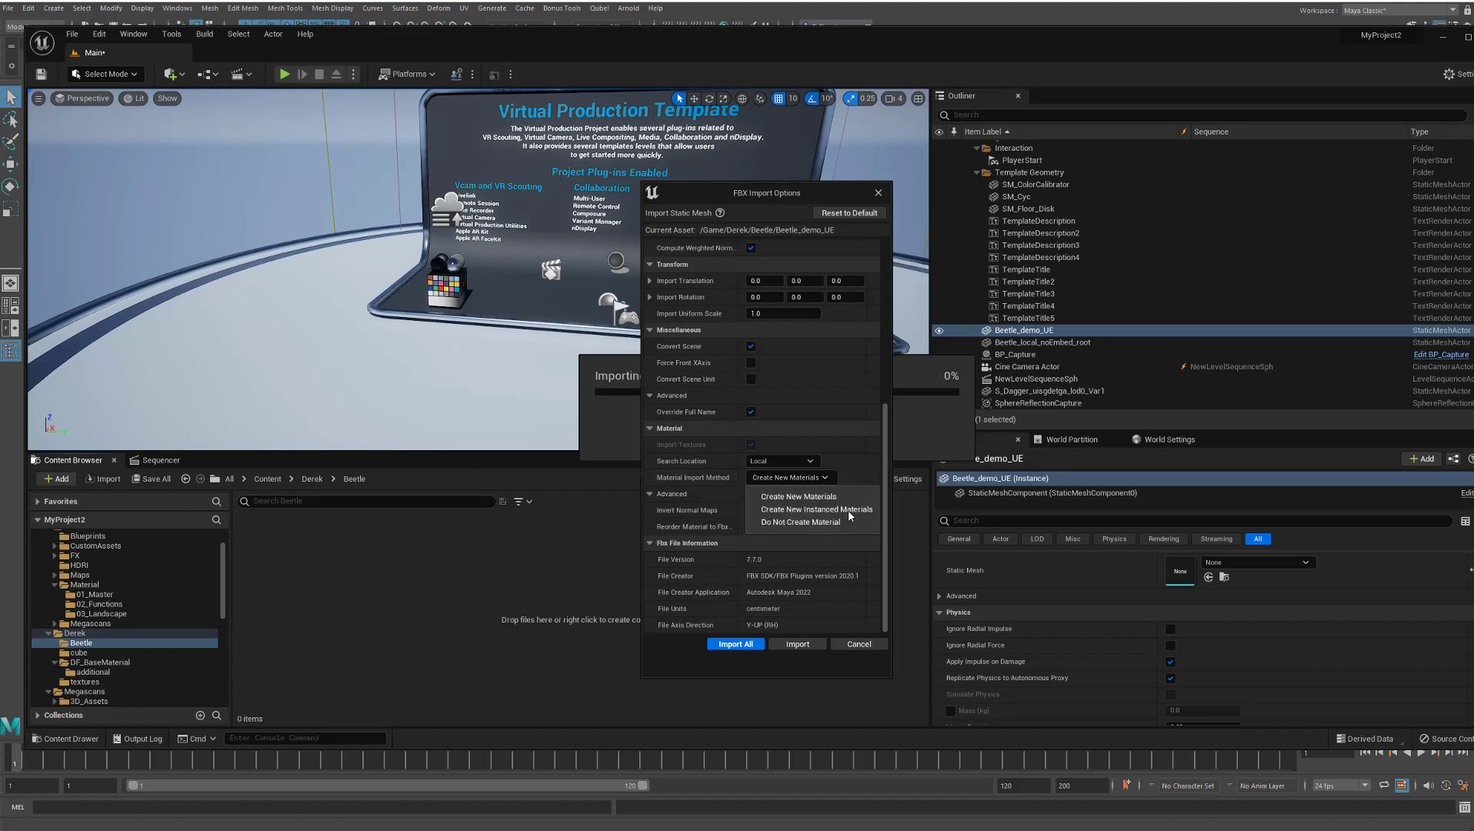
pyautogui.click(846, 510)
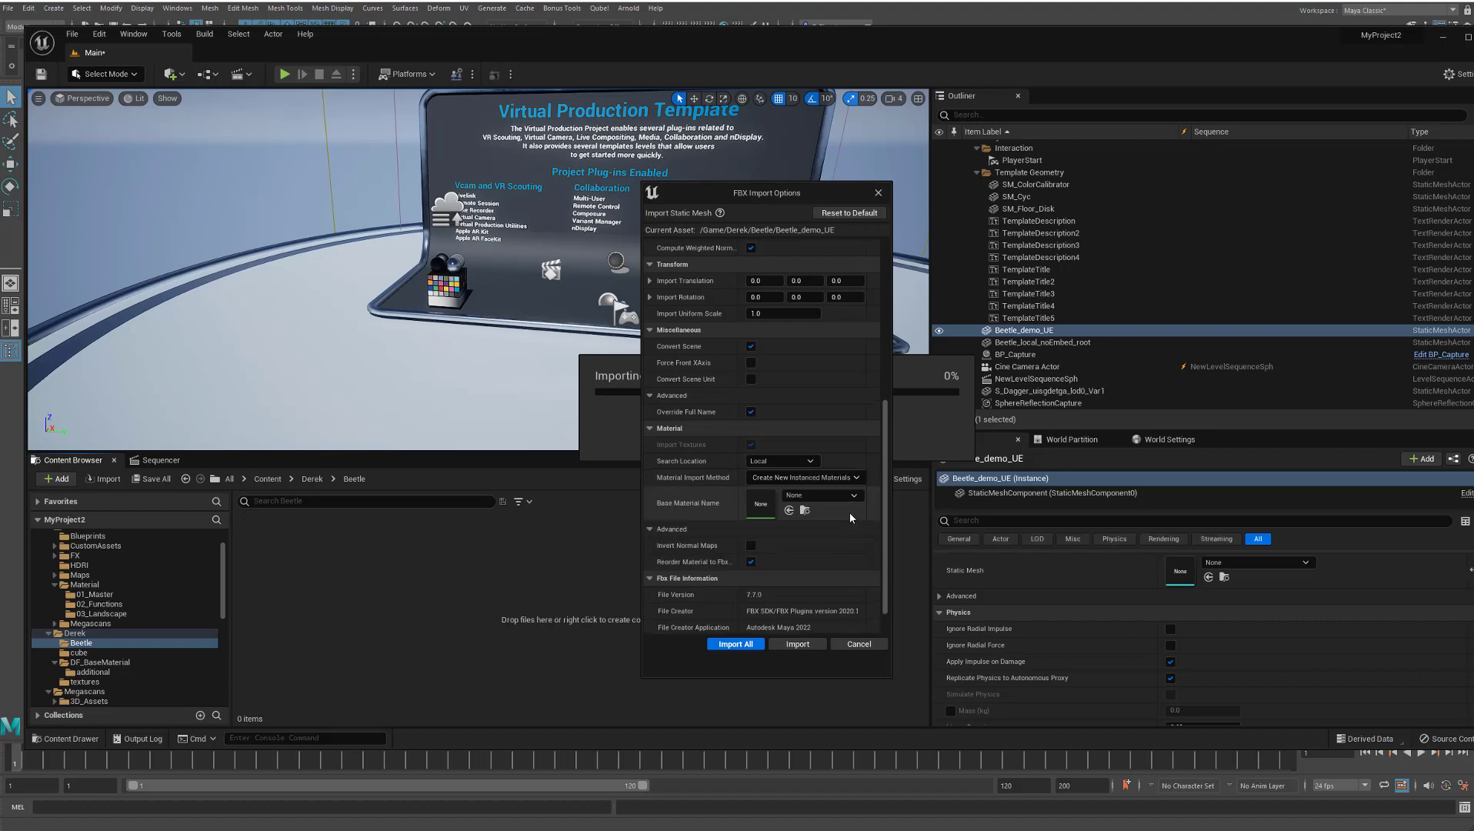
pyautogui.click(855, 496)
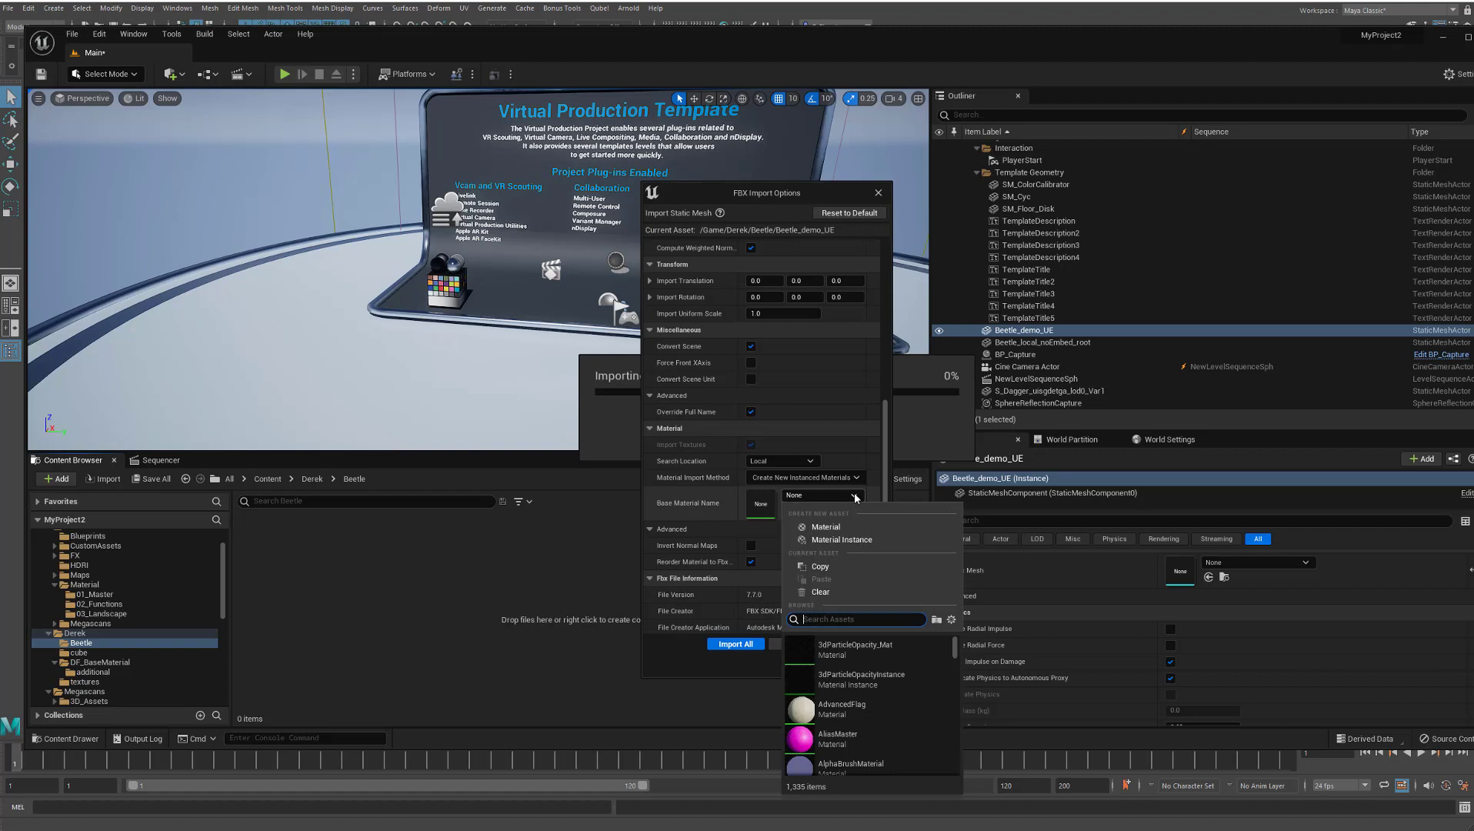
pyautogui.write('DF')
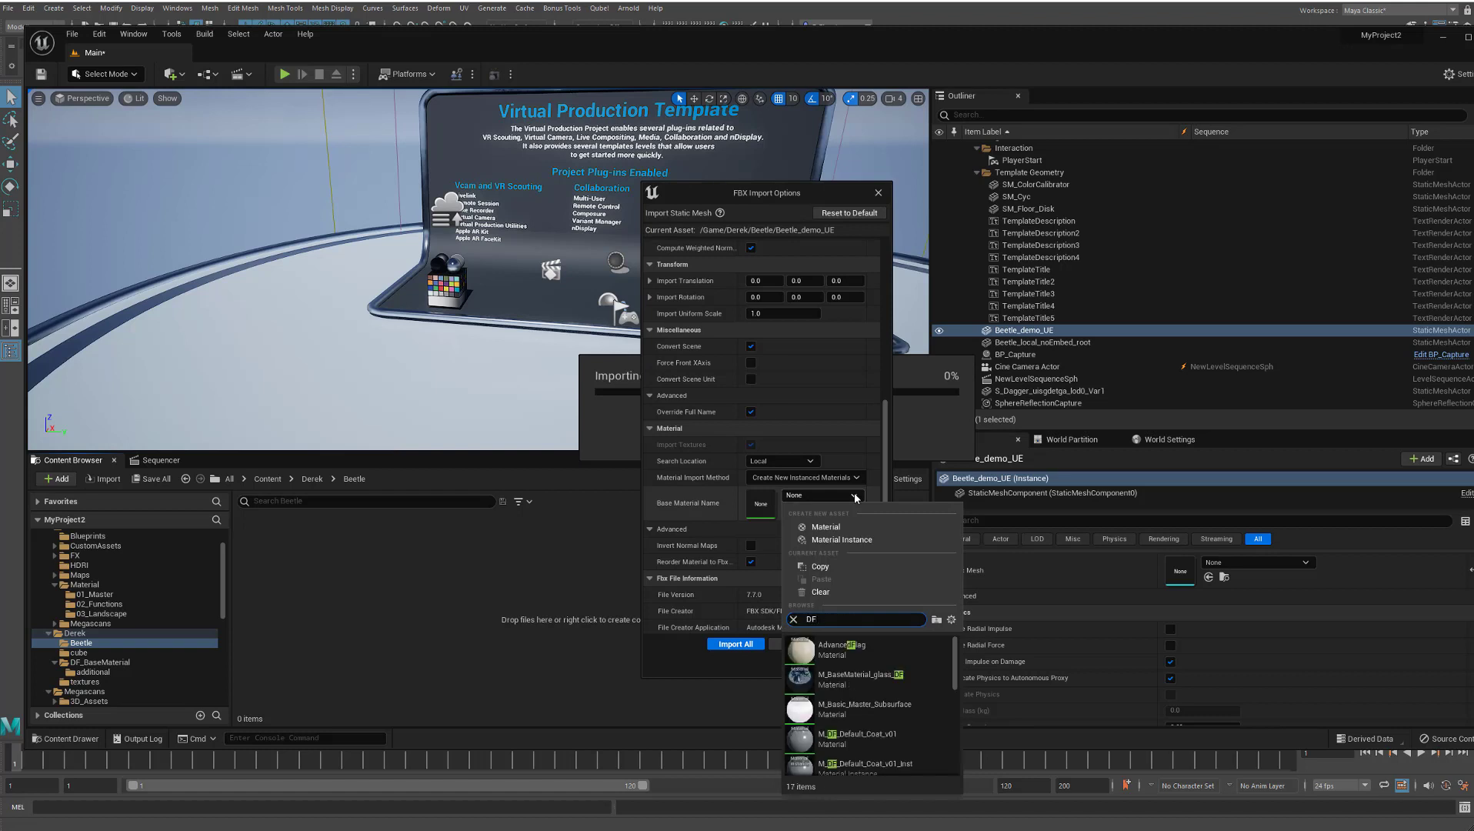
pyautogui.write('_')
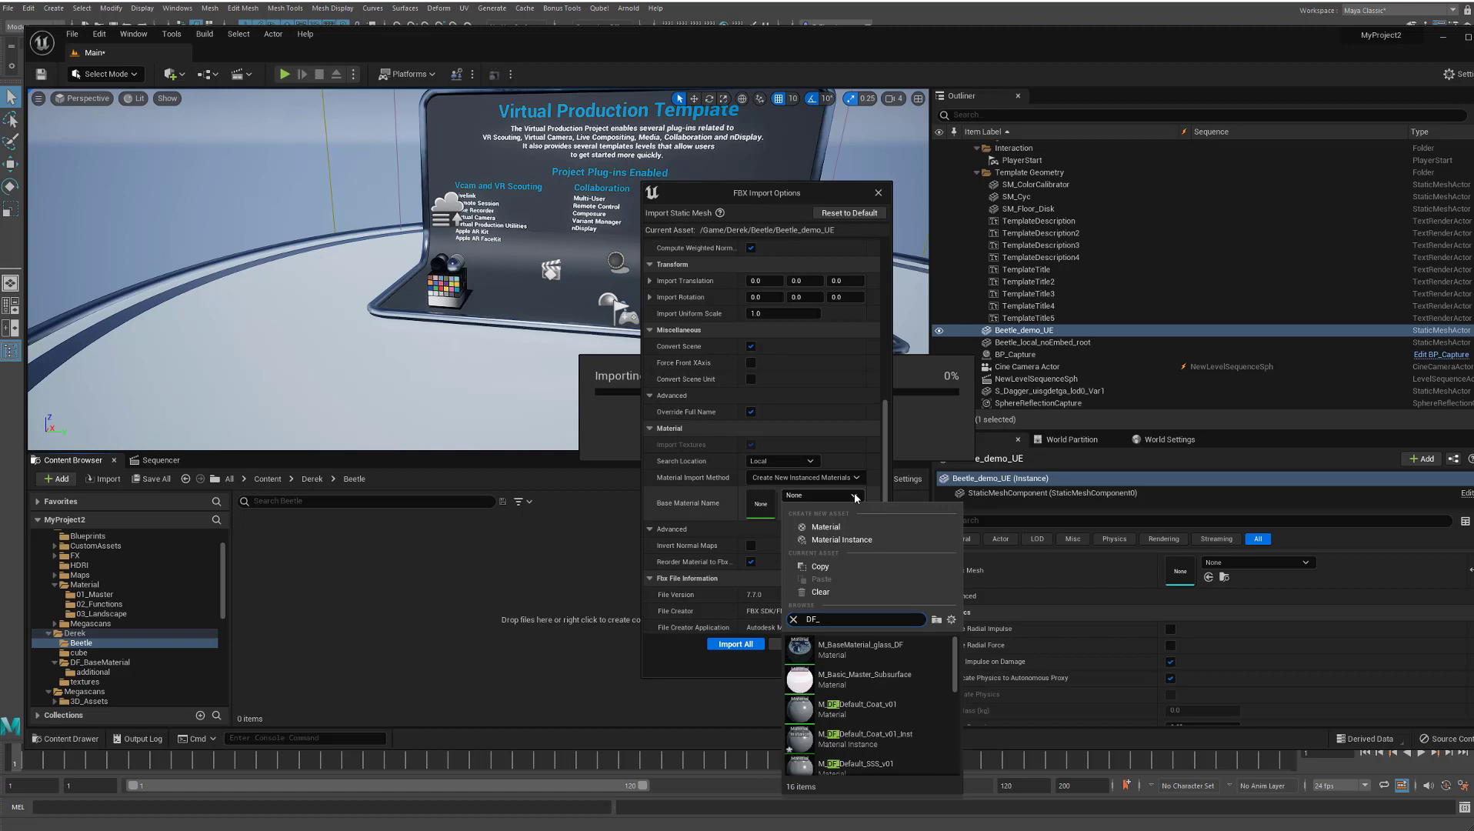
pyautogui.click(866, 713)
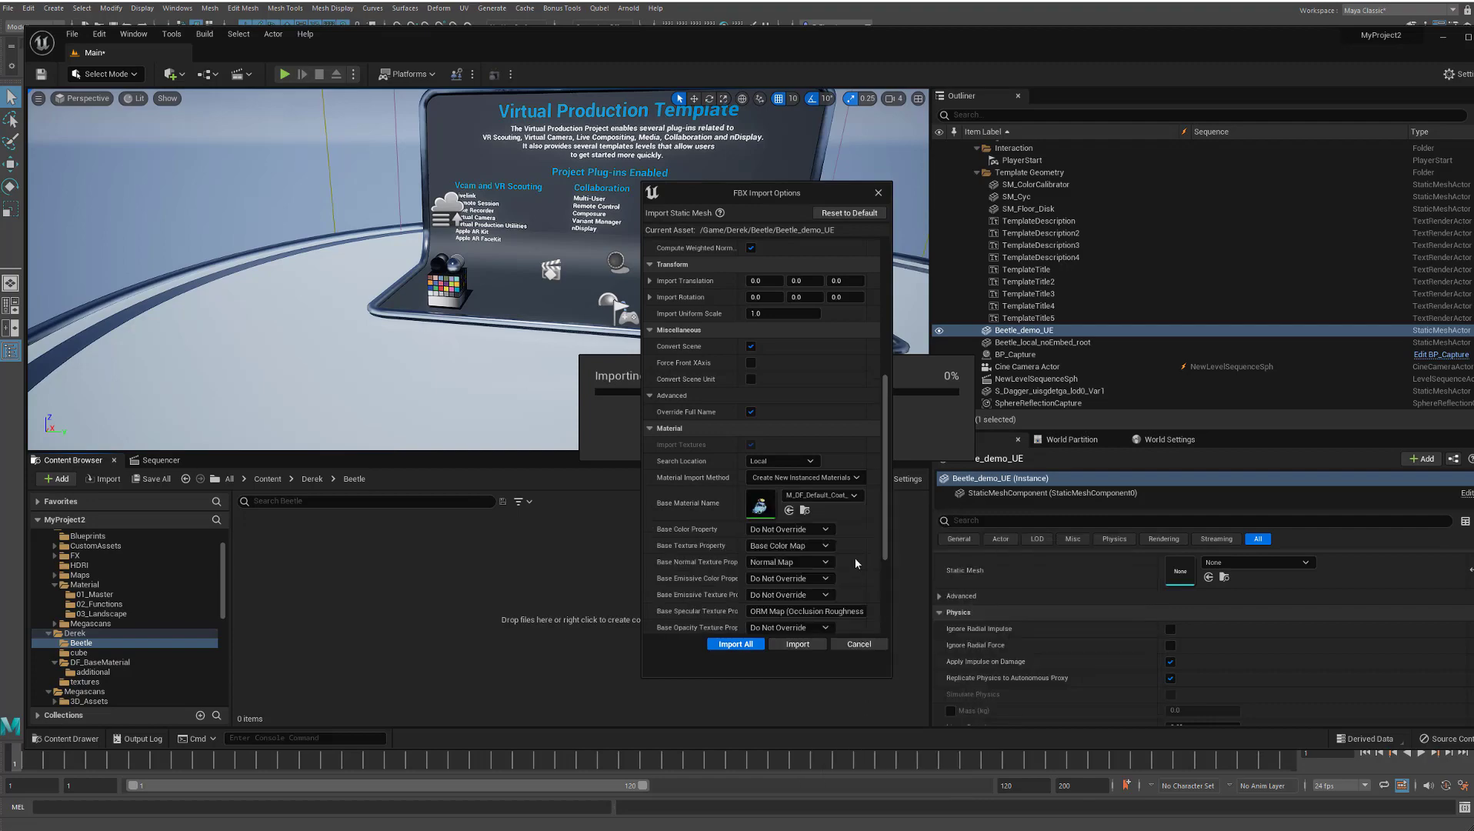
pyautogui.moveTo(884, 514); pyautogui.dragTo(888, 557)
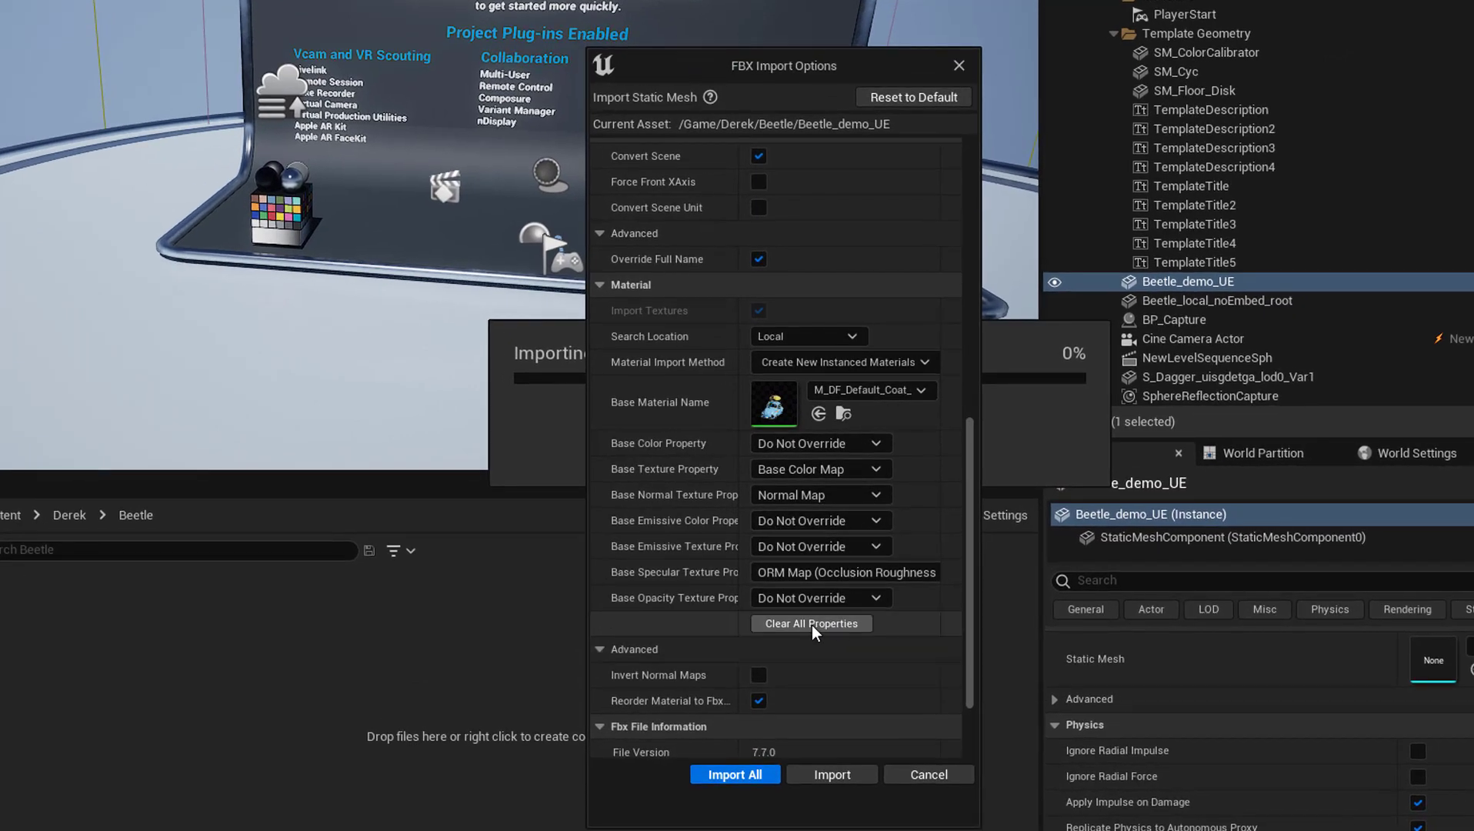
# - Clear all property mappings, then map Base Color, Normal and ORM to the base, normal and specular textures
pyautogui.click(810, 621)
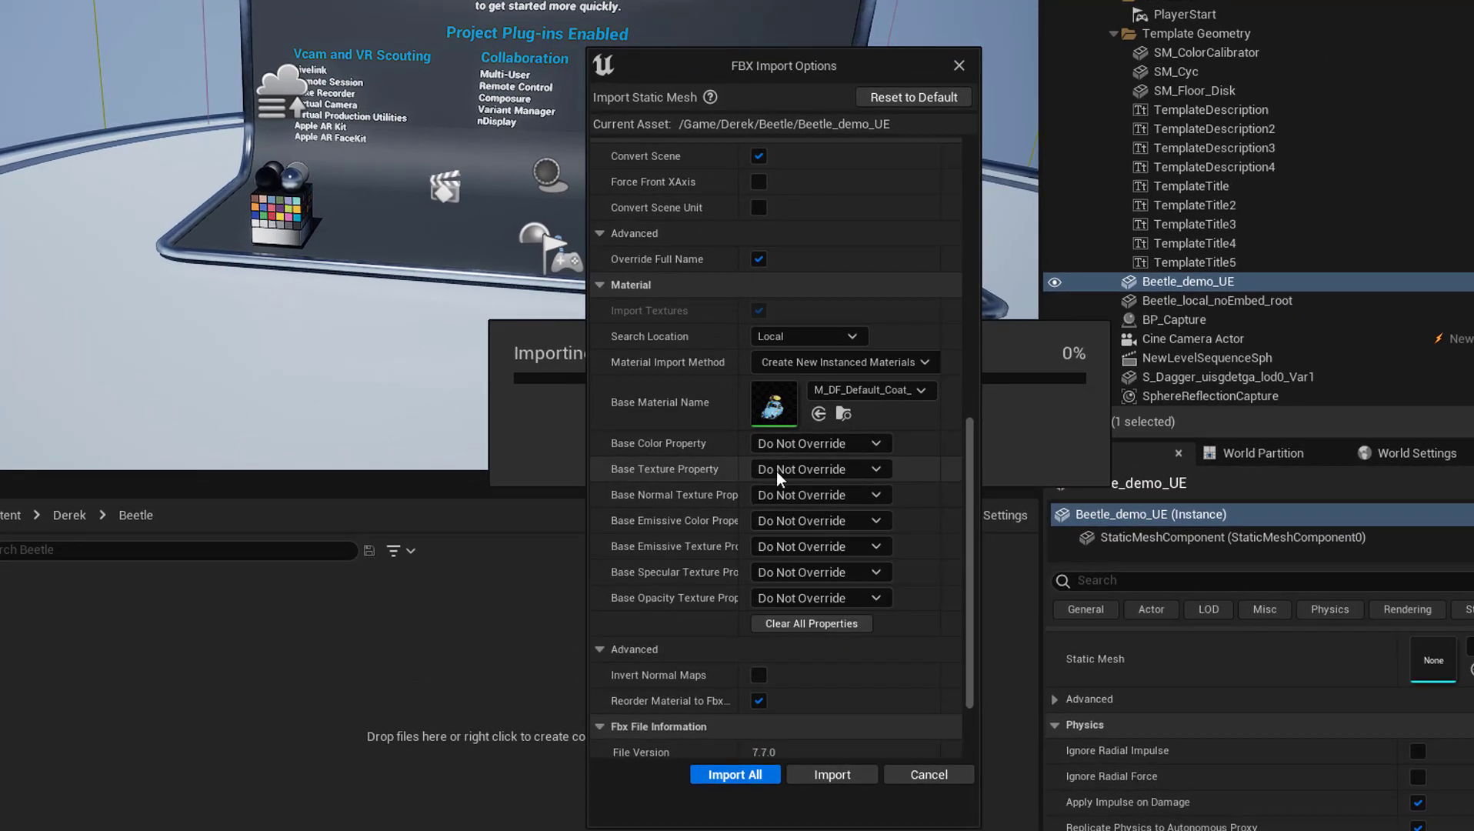
pyautogui.click(876, 469)
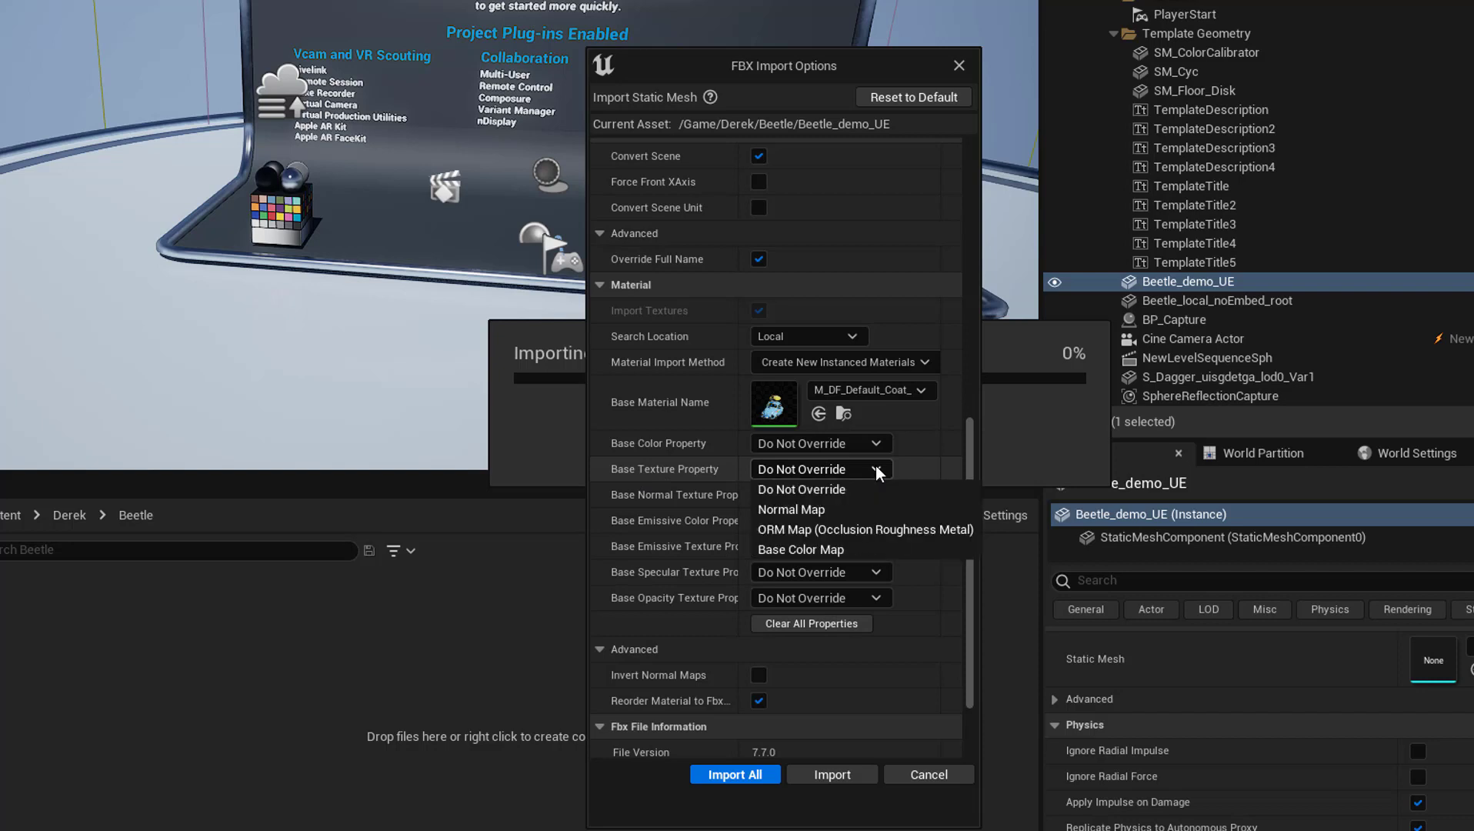
pyautogui.click(828, 548)
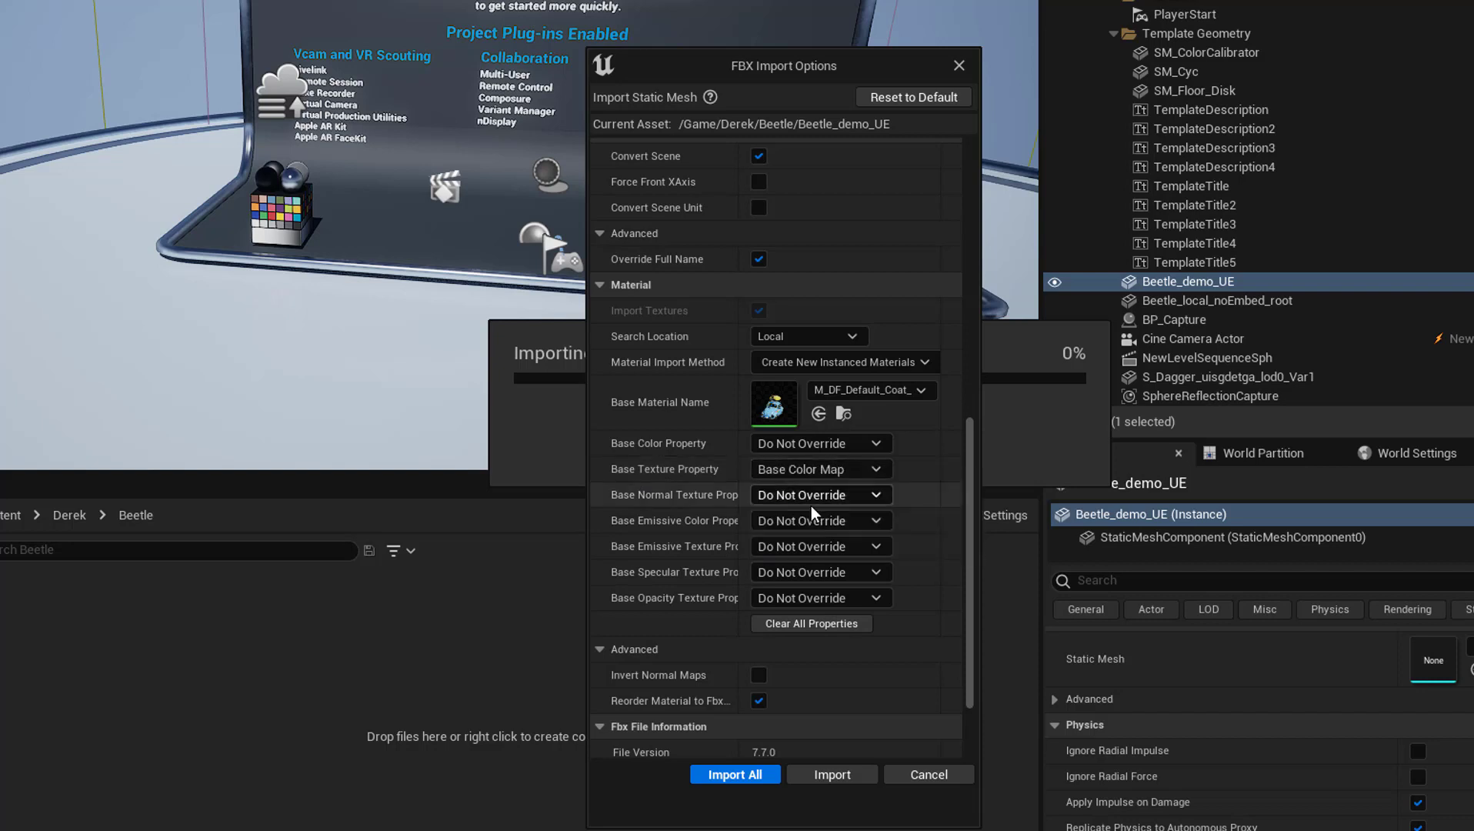
pyautogui.click(879, 493)
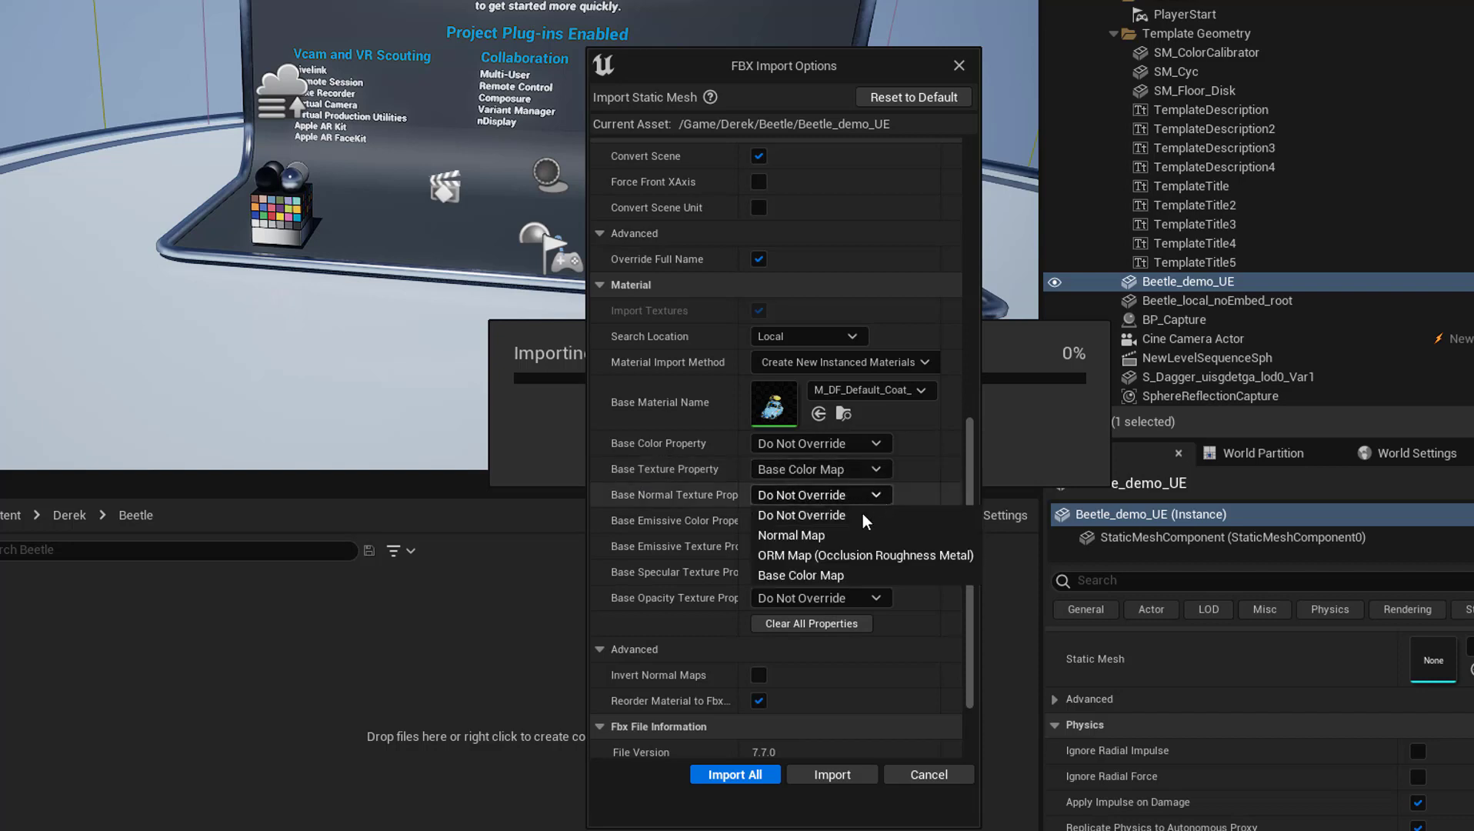
pyautogui.click(848, 528)
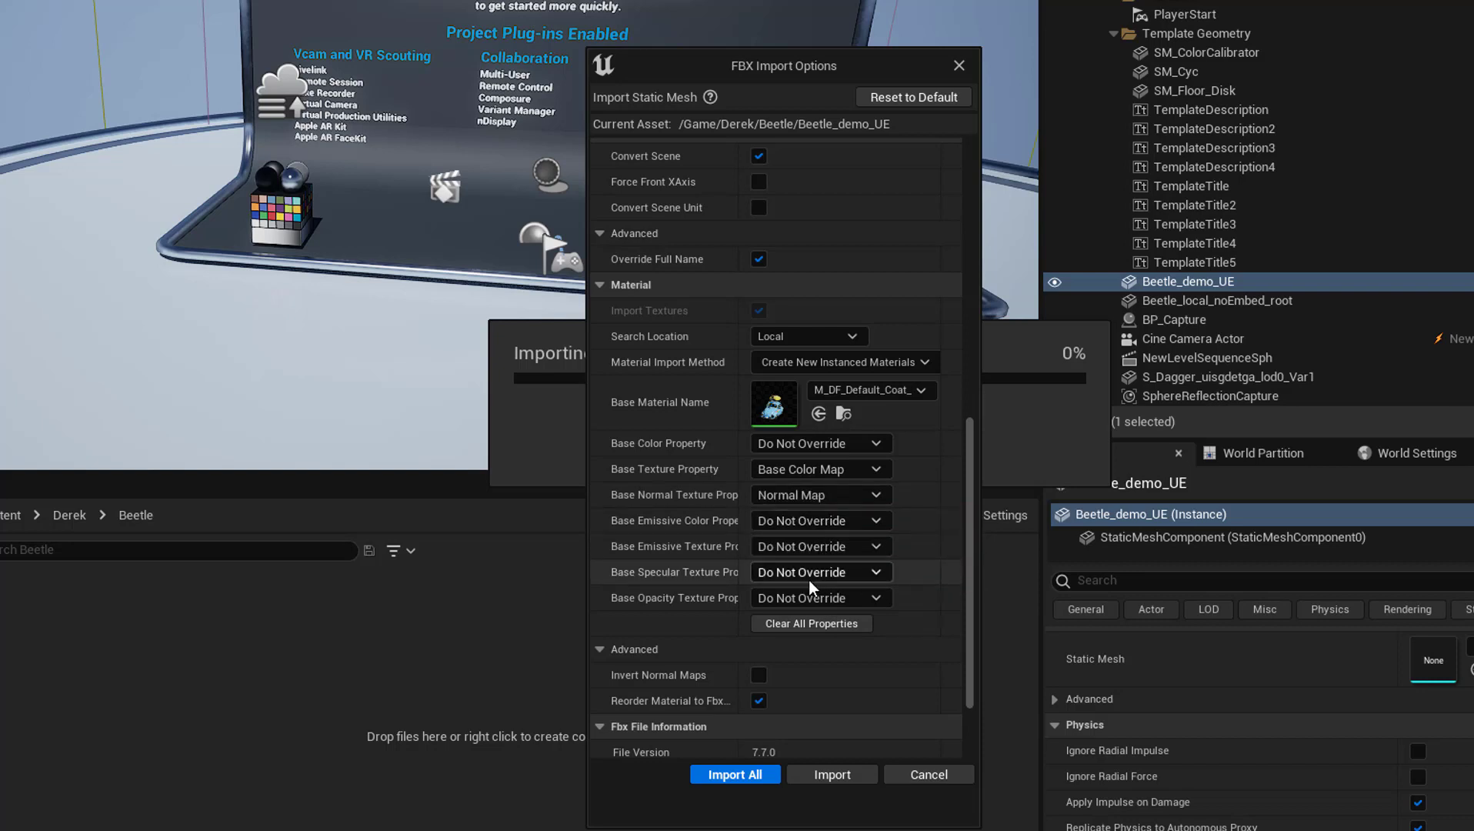
pyautogui.click(875, 573)
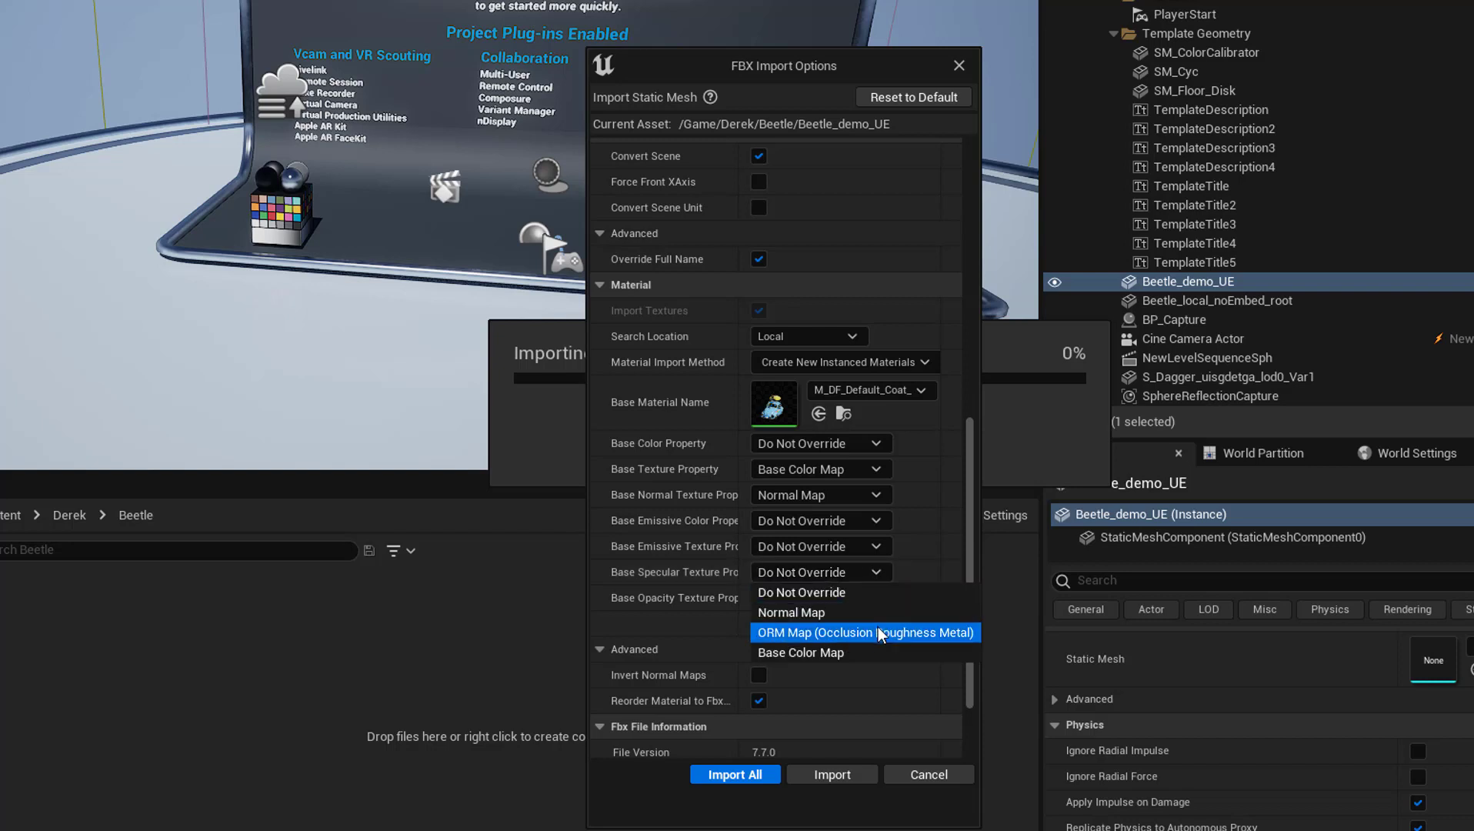
pyautogui.click(806, 631)
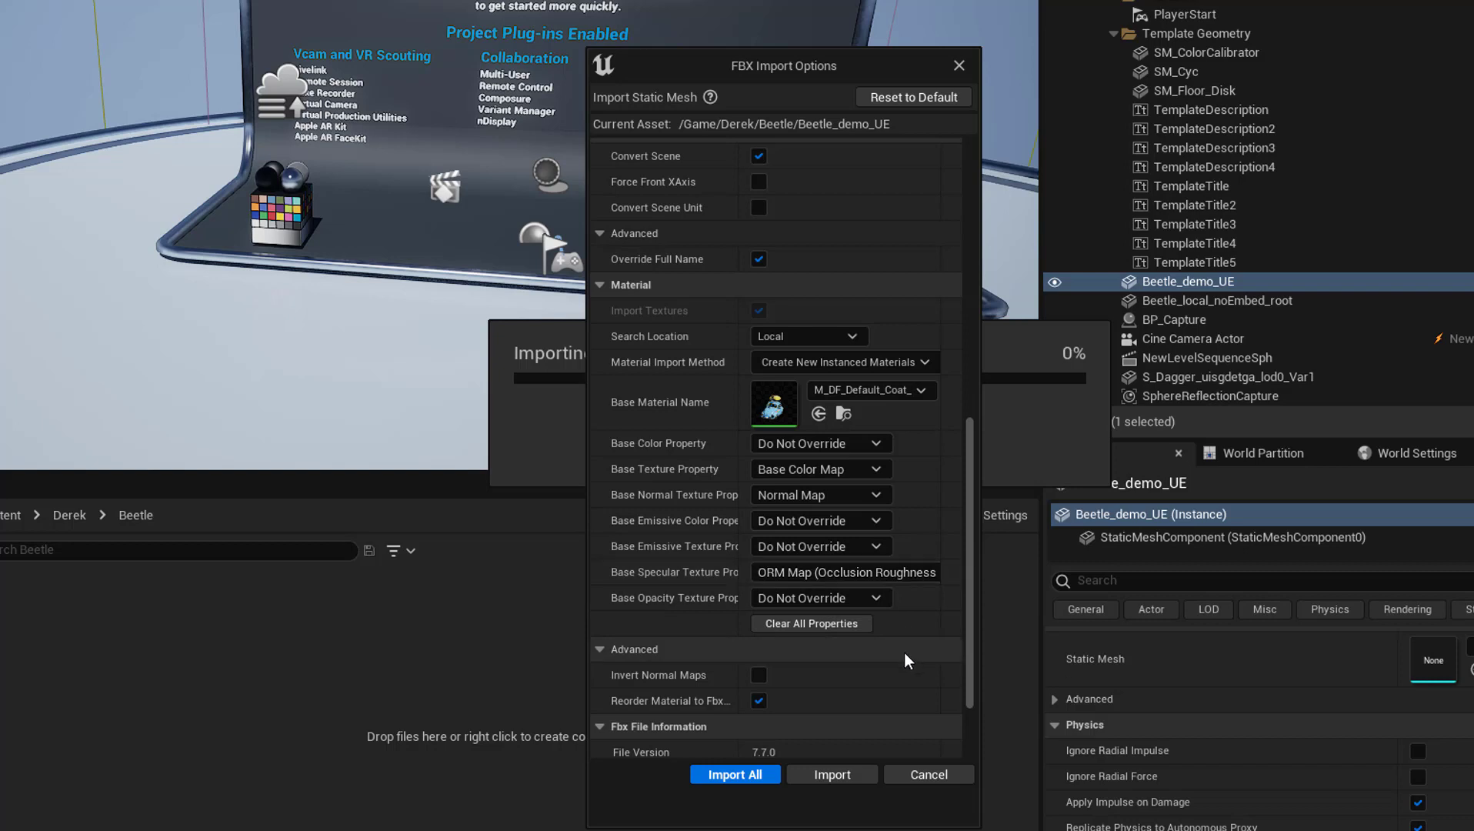
# - Run the import, close the Message Log and review the 47 new Beetle assets
pyautogui.click(729, 772)
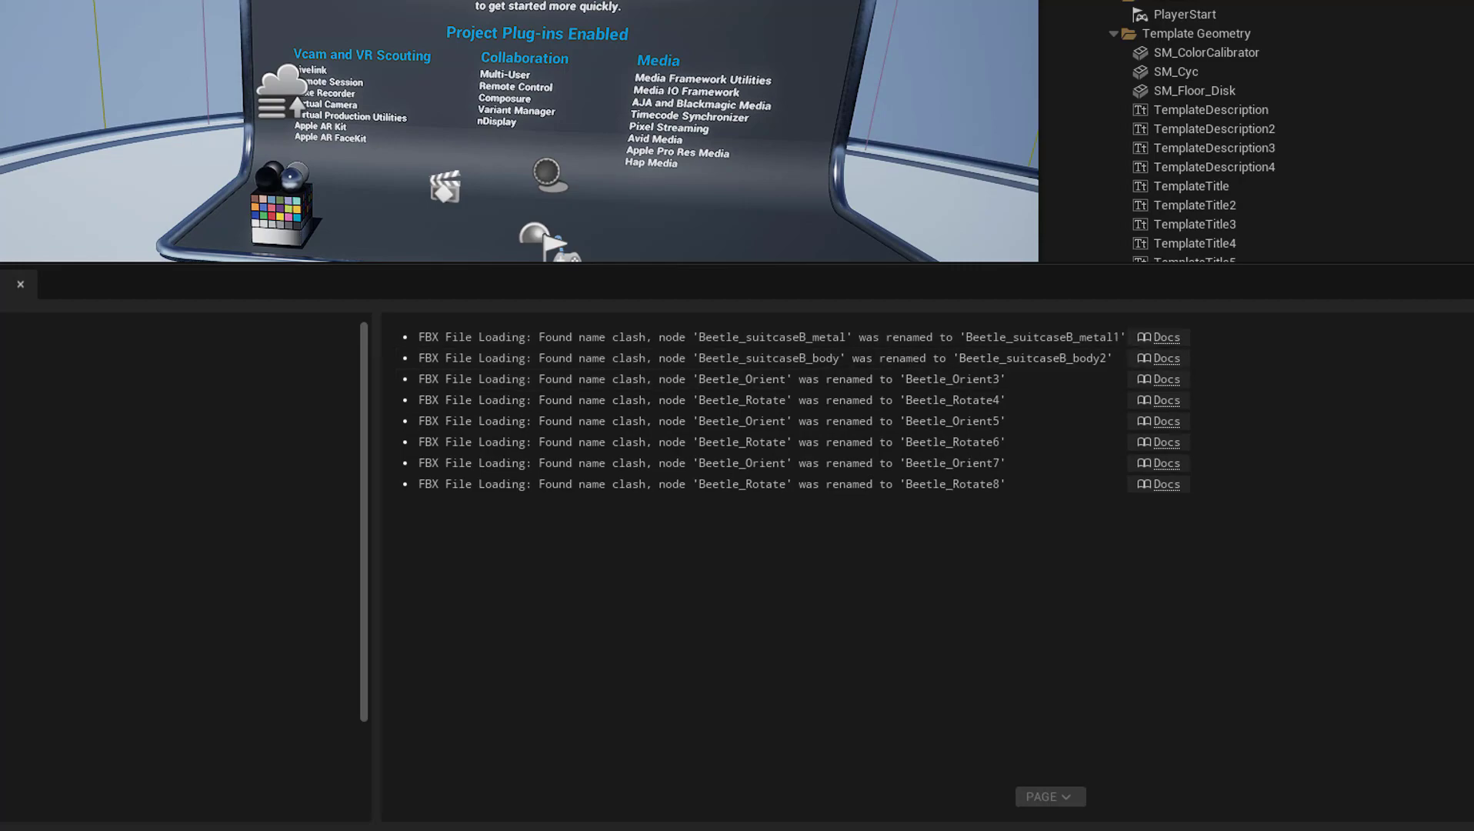
pyautogui.click(1423, 327)
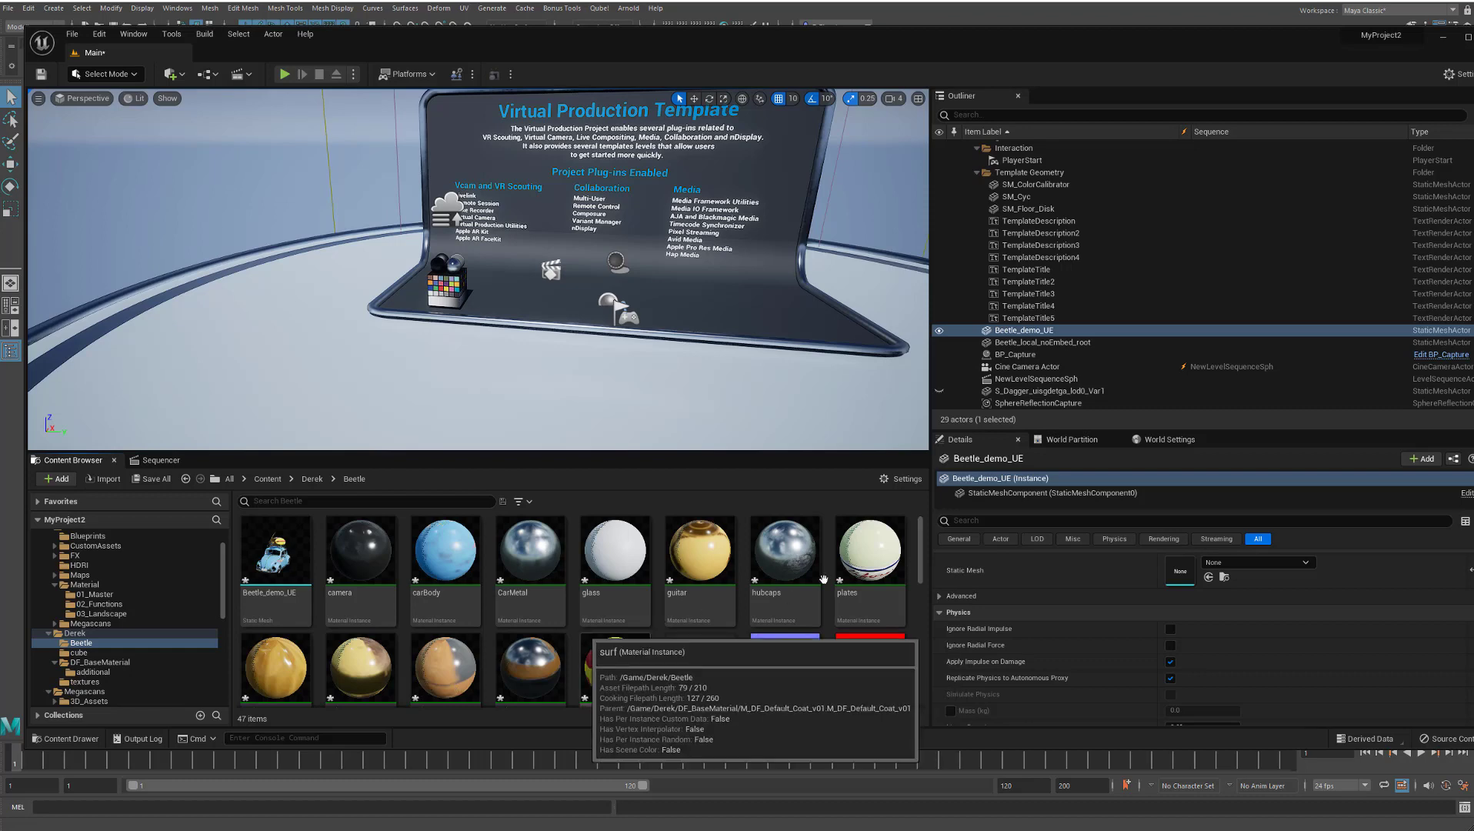
pyautogui.moveTo(923, 556)
pyautogui.mouseDown()
pyautogui.moveTo(928, 630)
pyautogui.moveTo(945, 540)
pyautogui.mouseUp()
# - Place Beetle_demo_UE in the level, focus on it, and open it in the static mesh editor
pyautogui.click(275, 567)
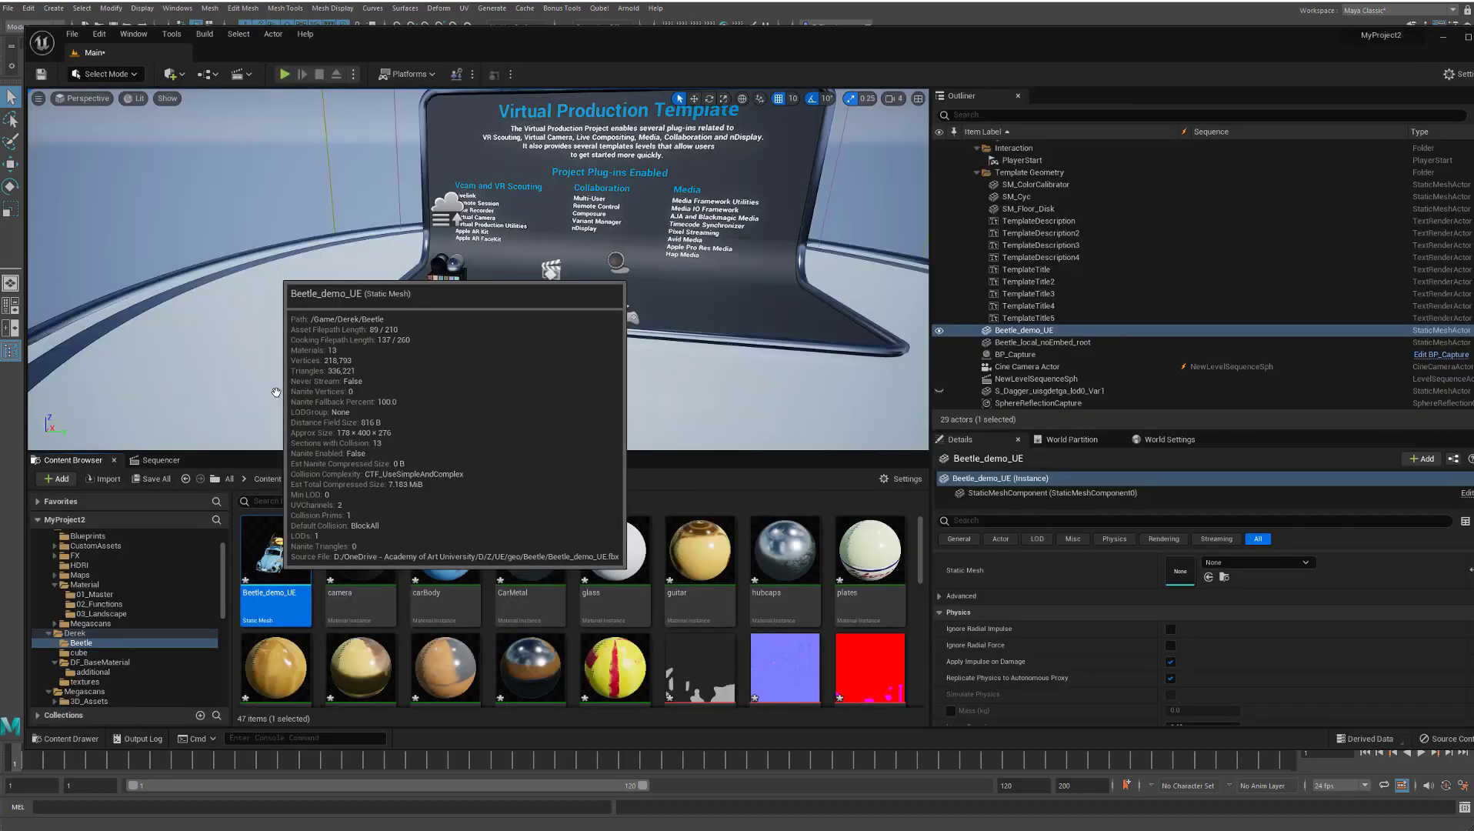
pyautogui.moveTo(275, 392); pyautogui.dragTo(264, 380)
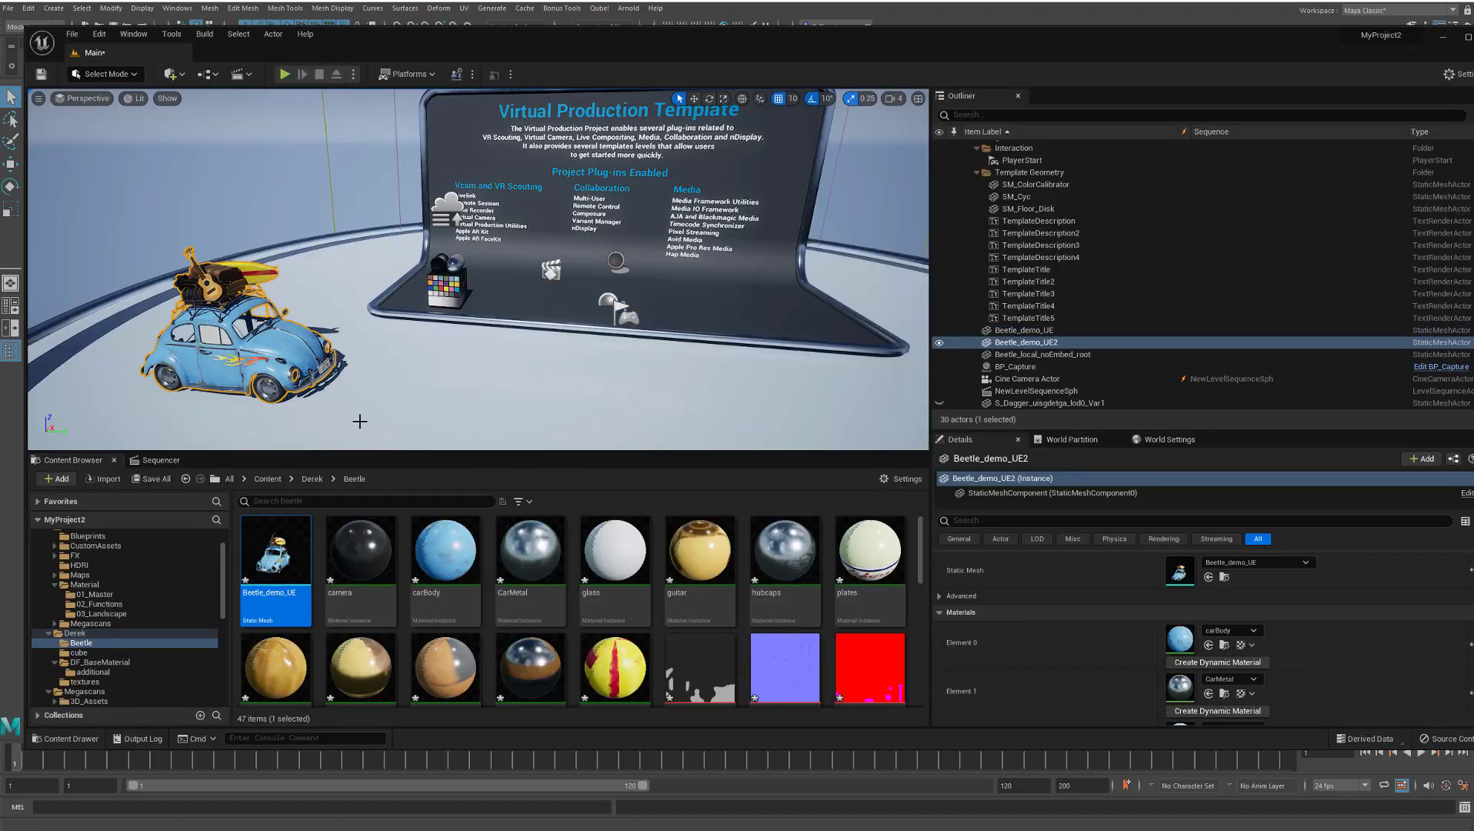
pyautogui.scroll(5, 235, 381)
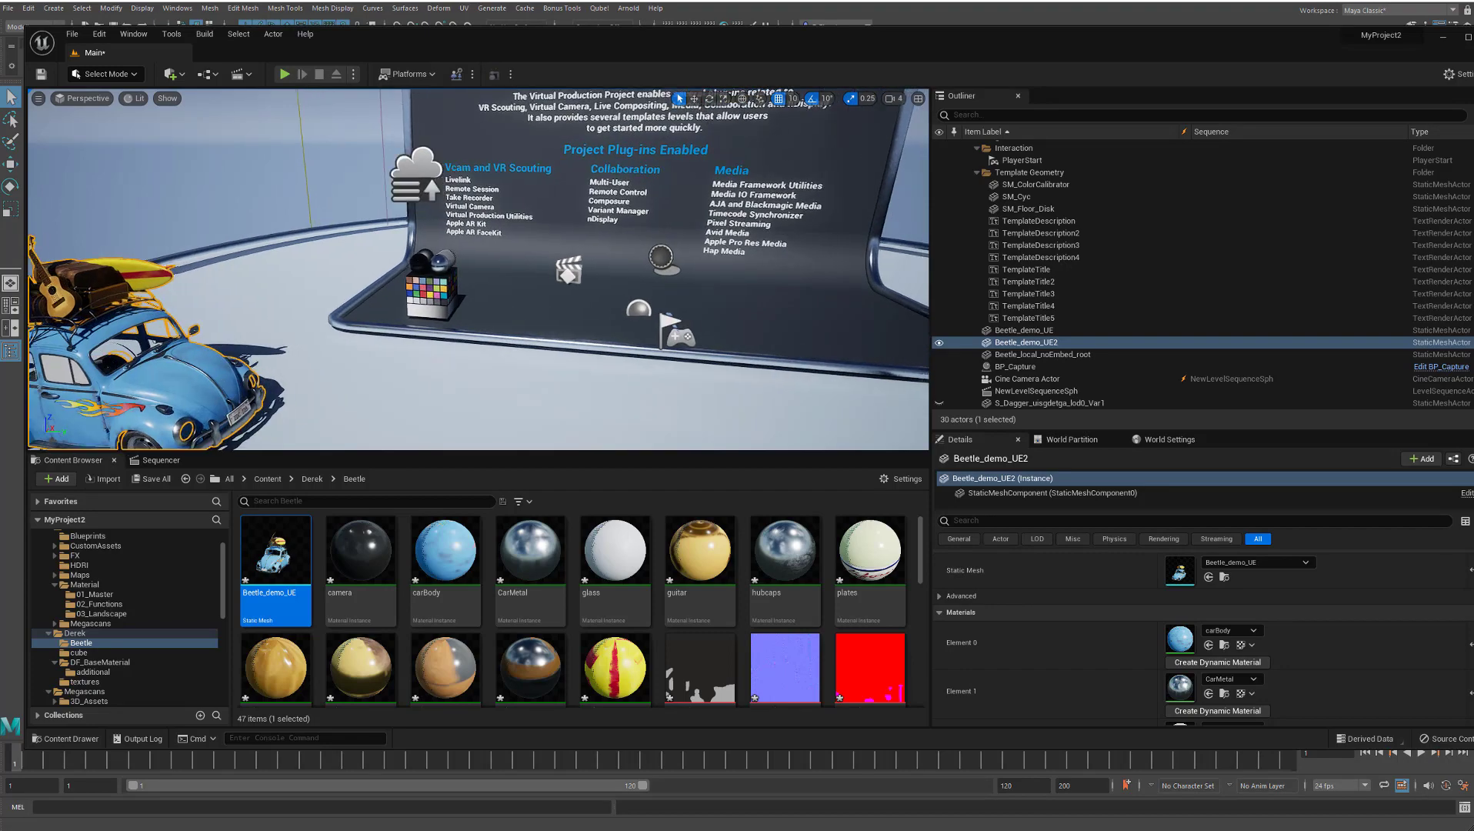
pyautogui.press('f')
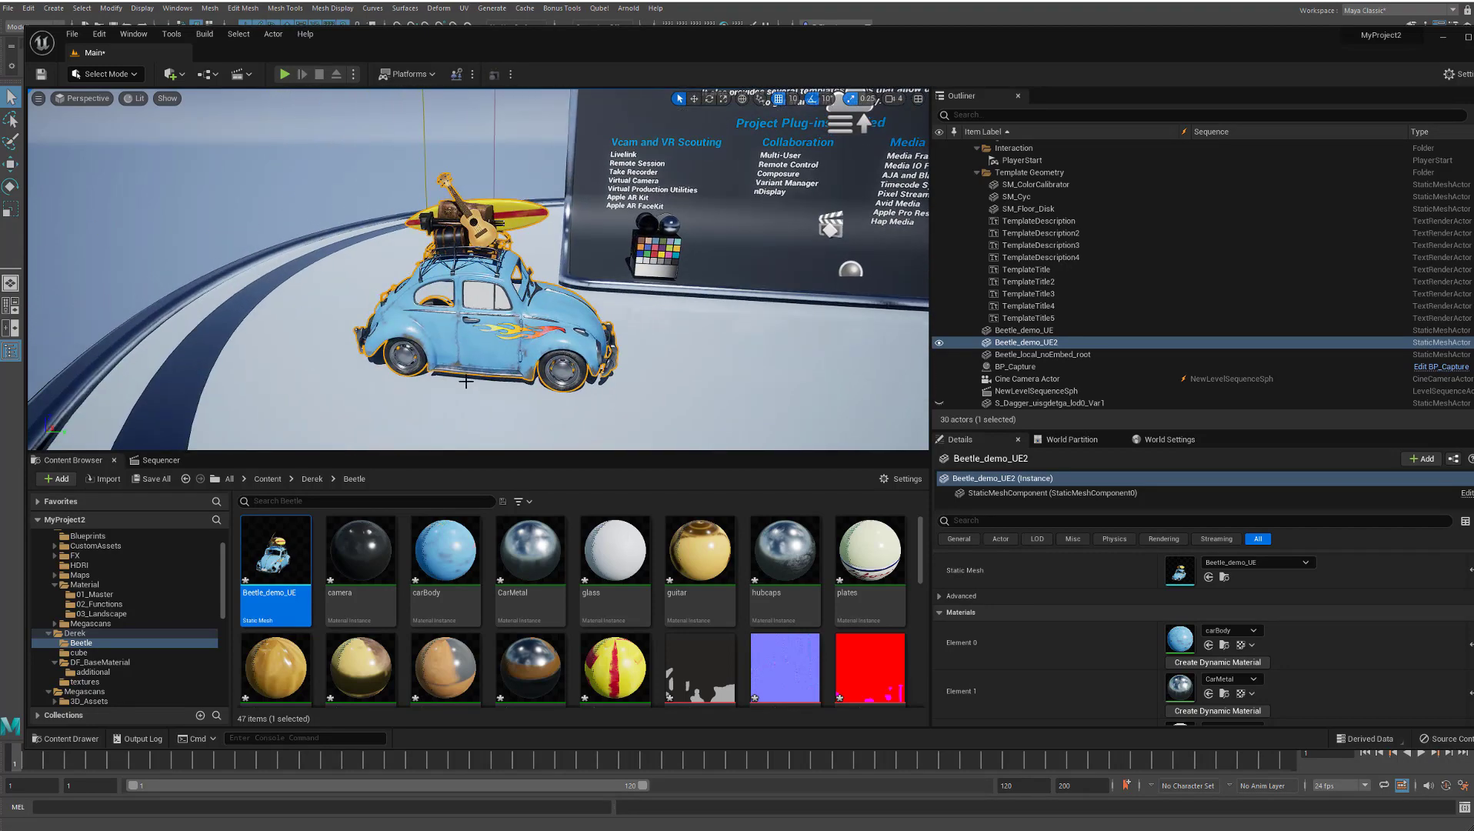
pyautogui.moveTo(482, 379)
pyautogui.keyDown('alt'); pyautogui.mouseDown()
pyautogui.moveTo(369, 374)
pyautogui.moveTo(507, 377)
pyautogui.mouseUp(); pyautogui.keyUp('alt')
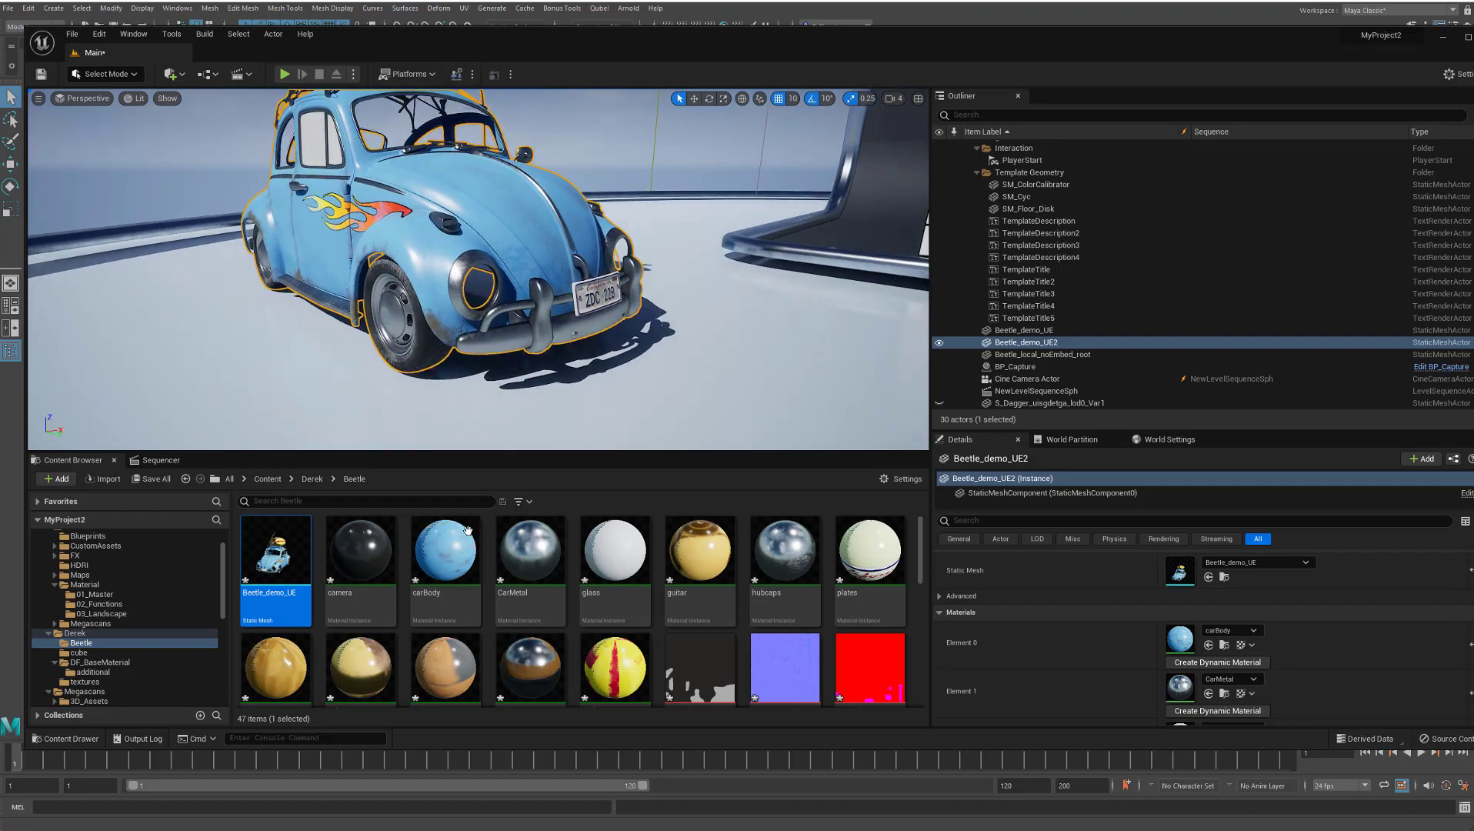
pyautogui.doubleClick(280, 565)
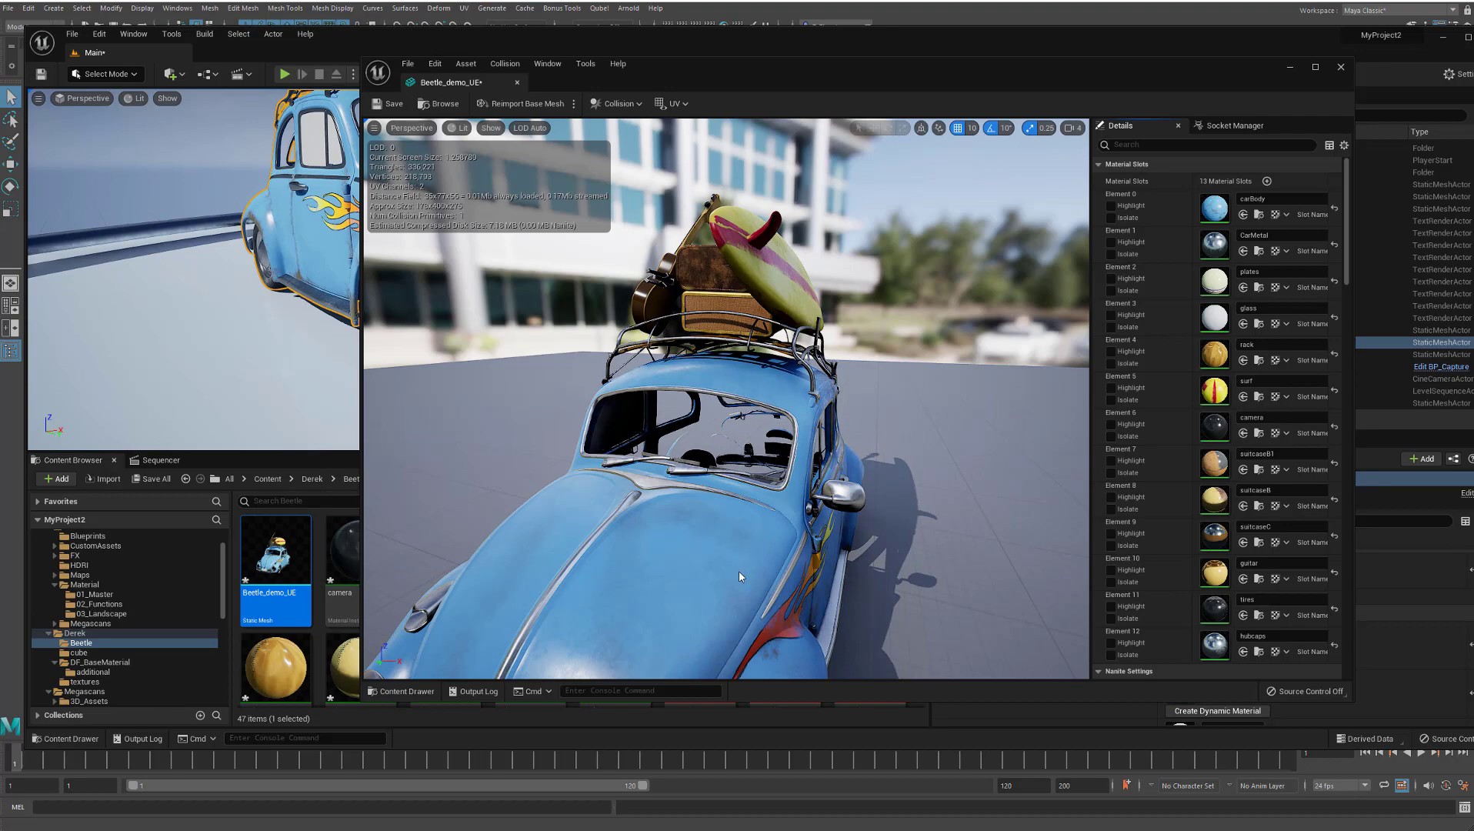
pyautogui.moveTo(737, 570); pyautogui.dragTo(921, 611)
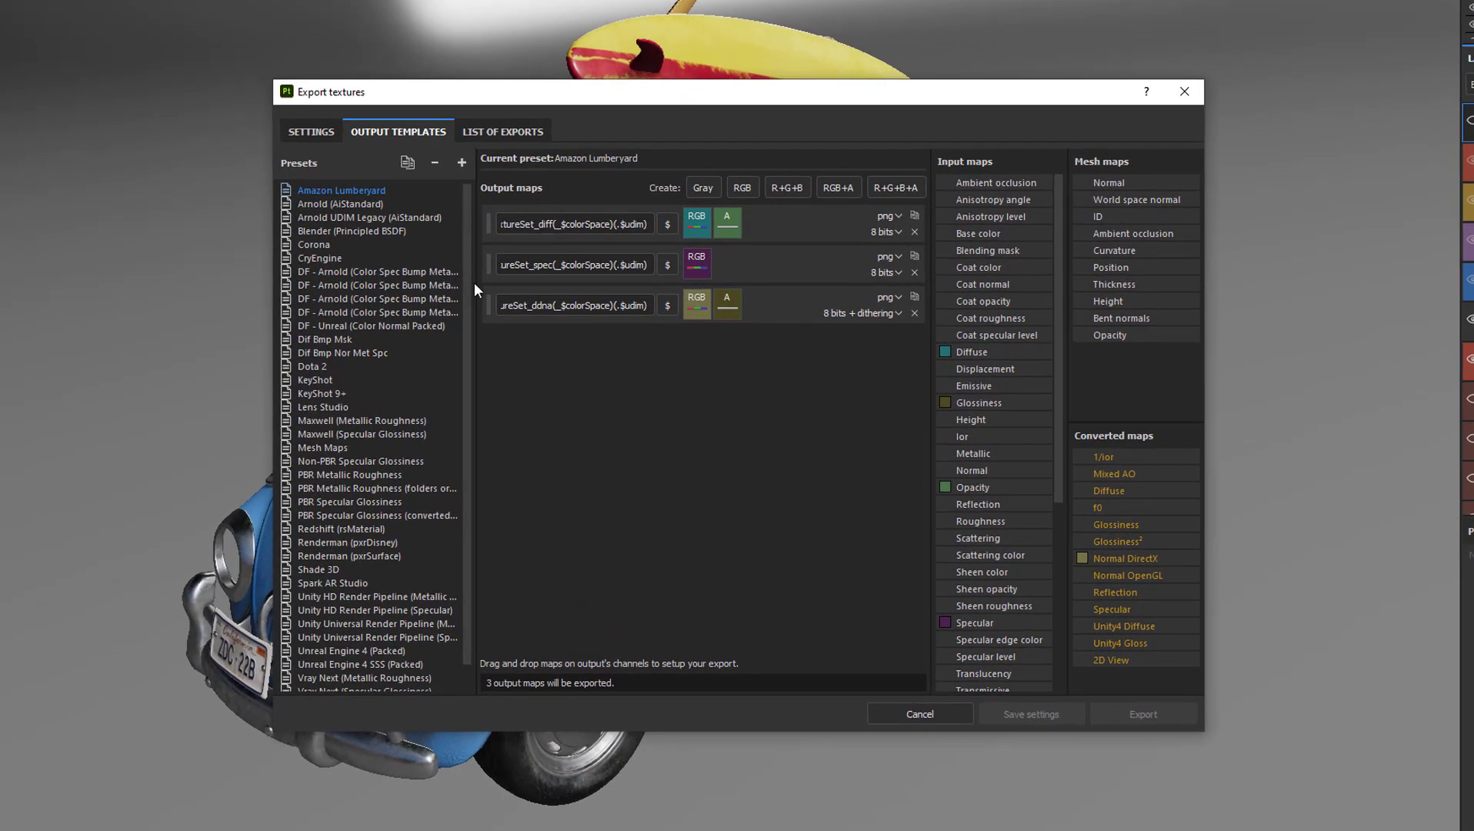
# - Widen the Presets panel and select DF - Arnold (Color Spec Bump Metal) EXR to view its four maps
pyautogui.moveTo(474, 282); pyautogui.dragTo(520, 283)
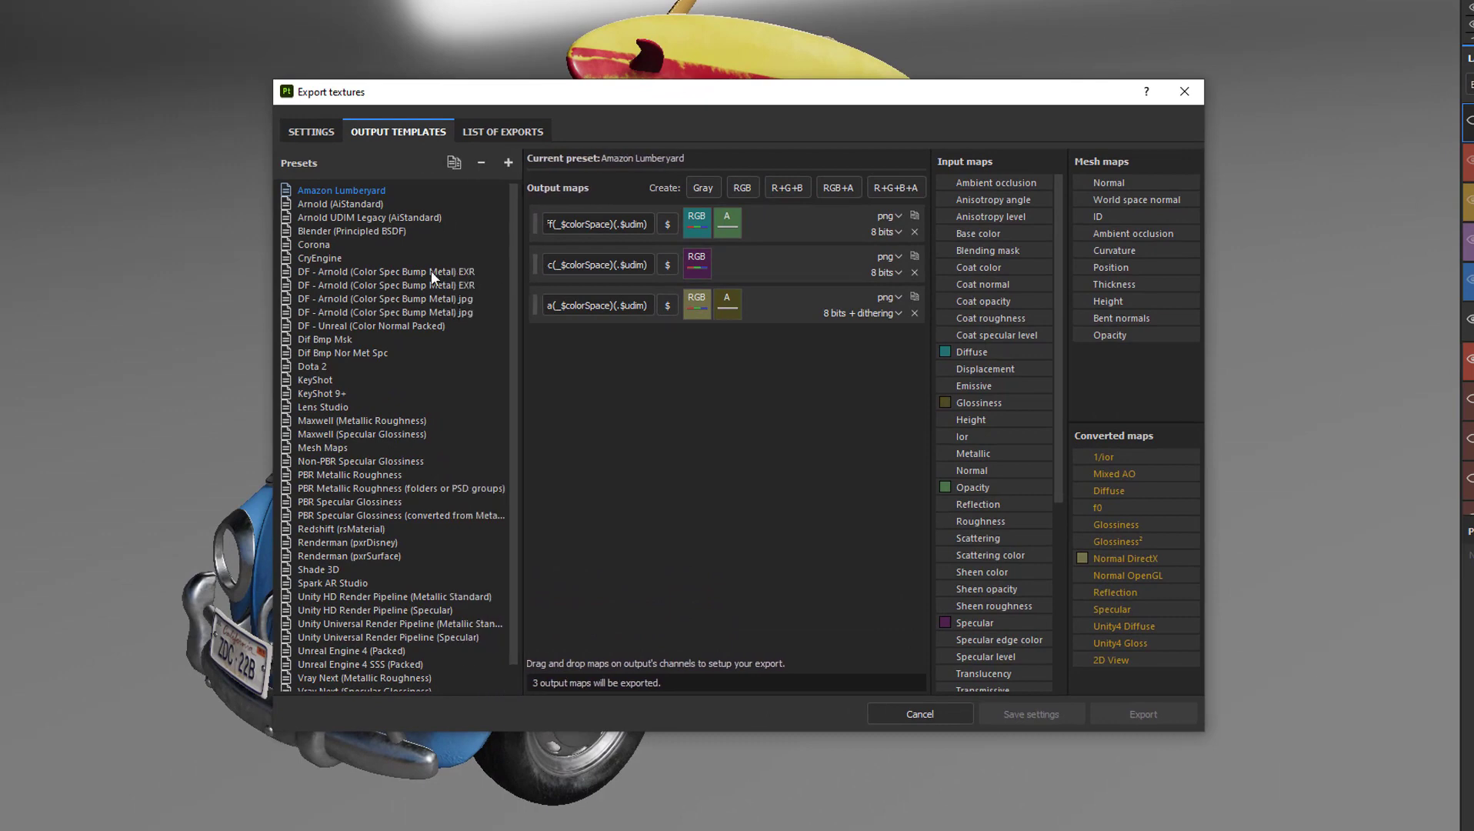
pyautogui.click(431, 272)
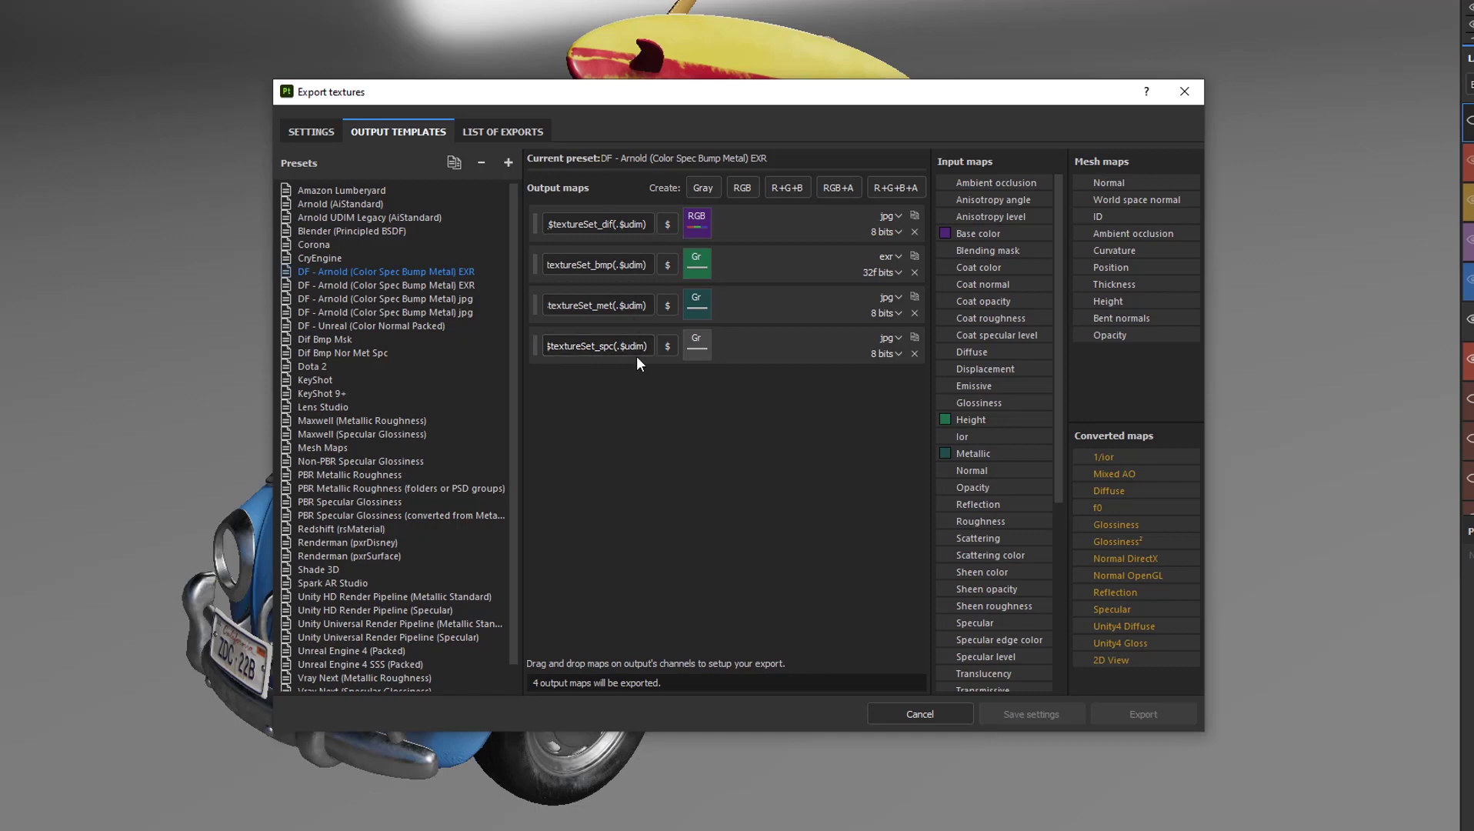
# - Select the DF - Unreal (Color Normal Packed) preset and inspect its dif, nor and ORM output names
pyautogui.click(413, 325)
pyautogui.click(596, 227)
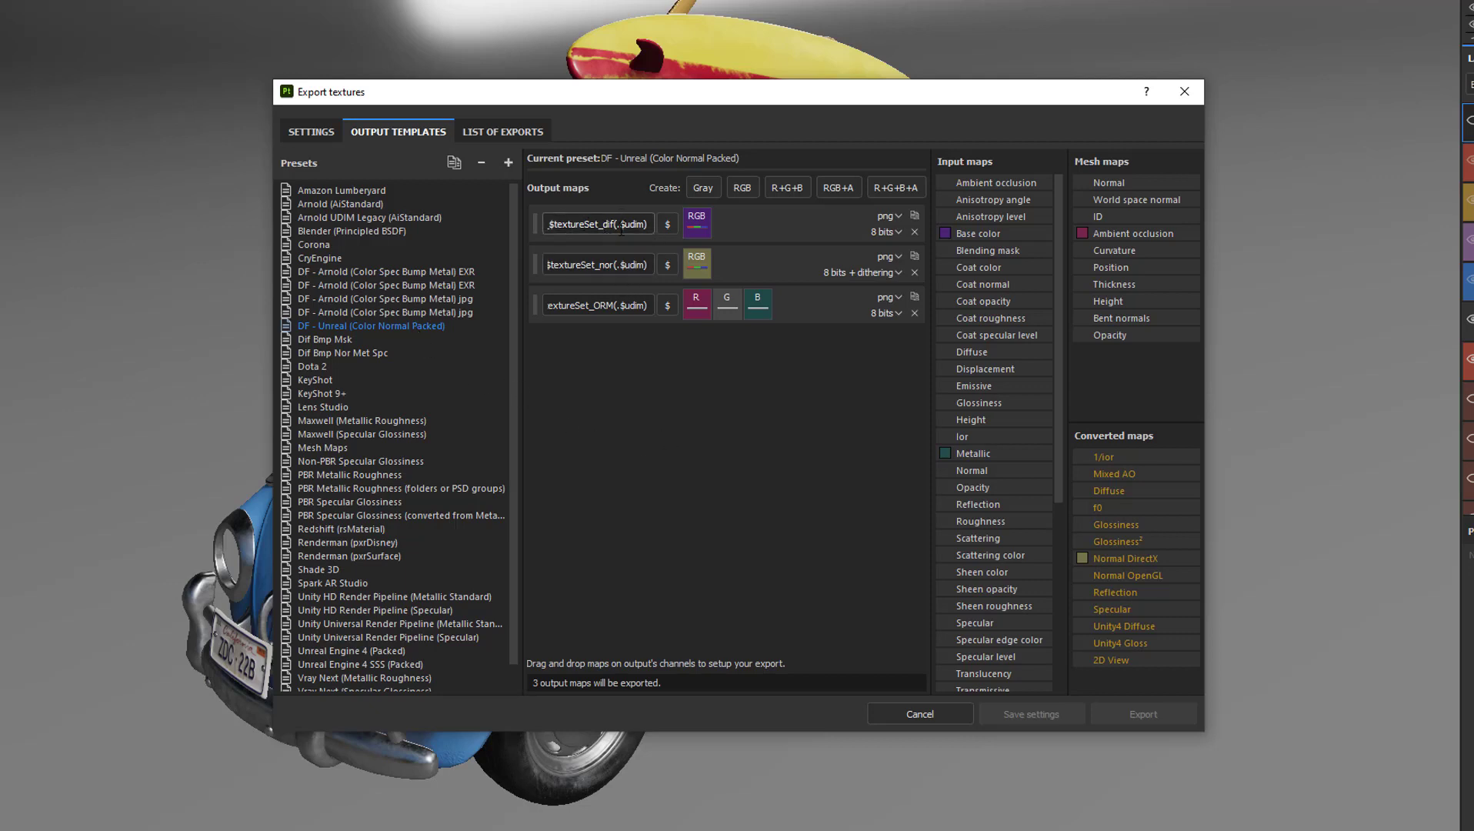
pyautogui.click(623, 269)
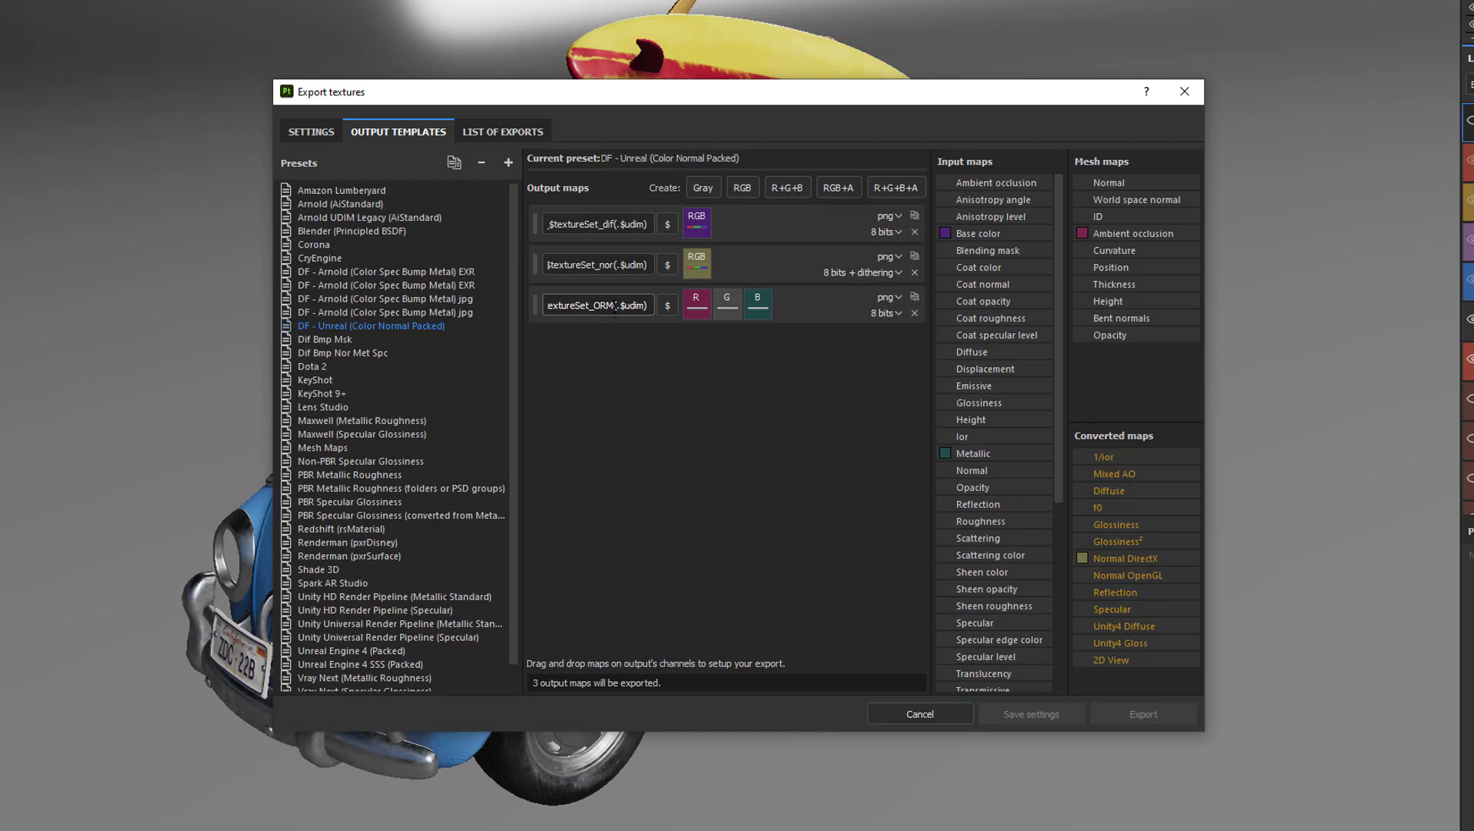
pyautogui.moveTo(615, 305); pyautogui.dragTo(595, 305)
pyautogui.click(752, 429)
pyautogui.scroll(-1, 373, 634)
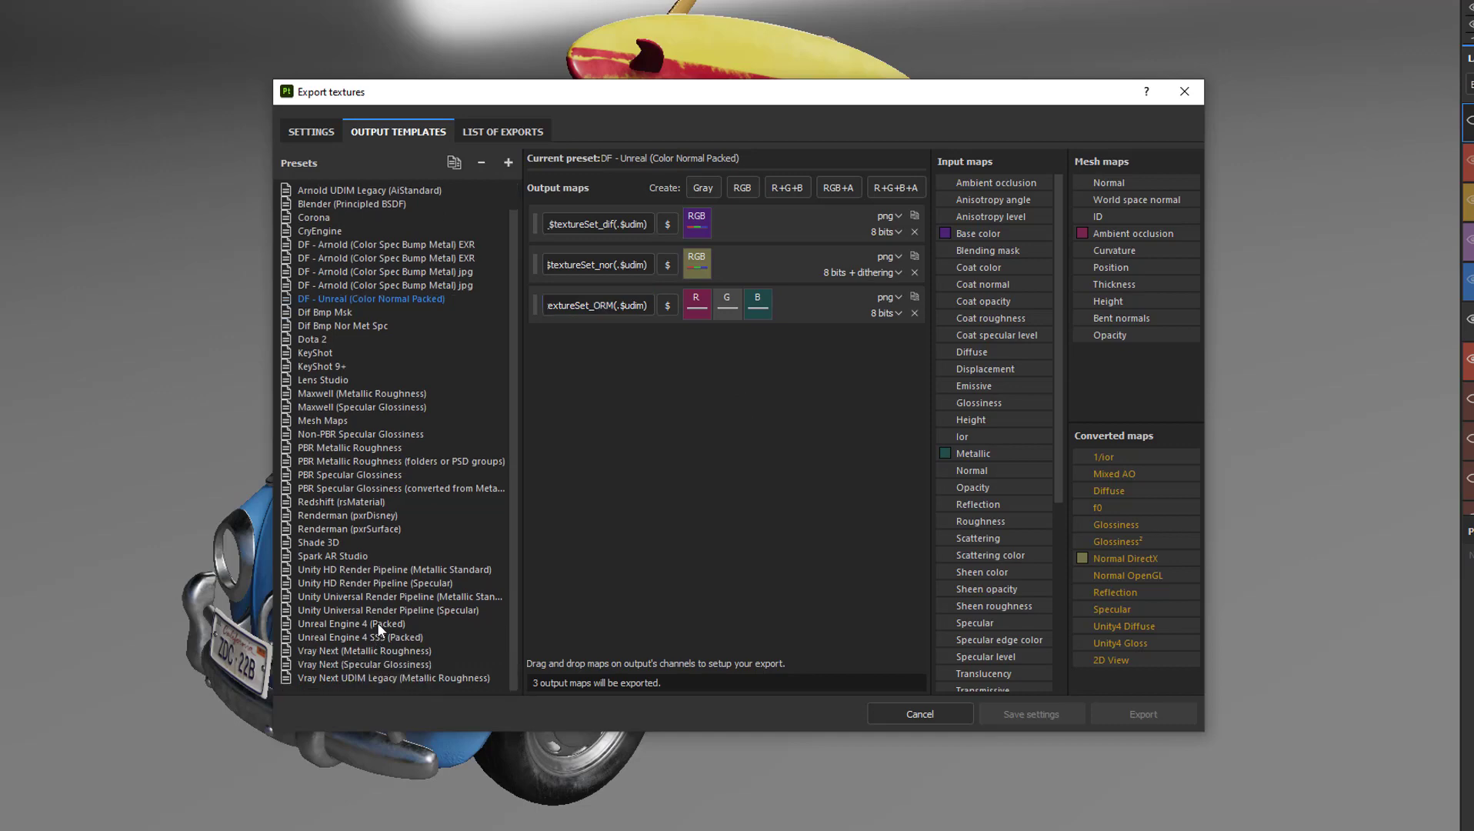
pyautogui.click(378, 625)
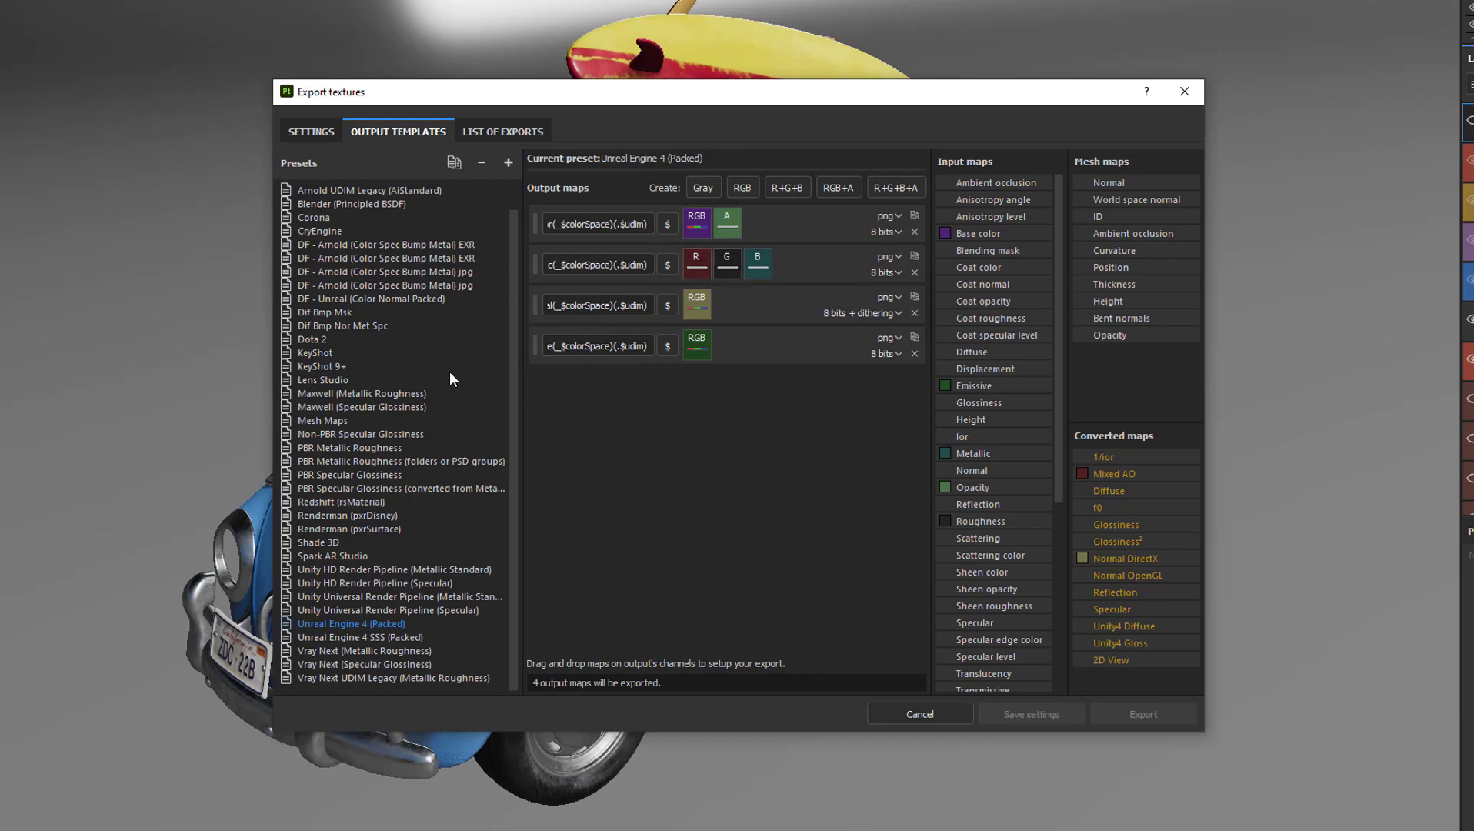
pyautogui.click(422, 298)
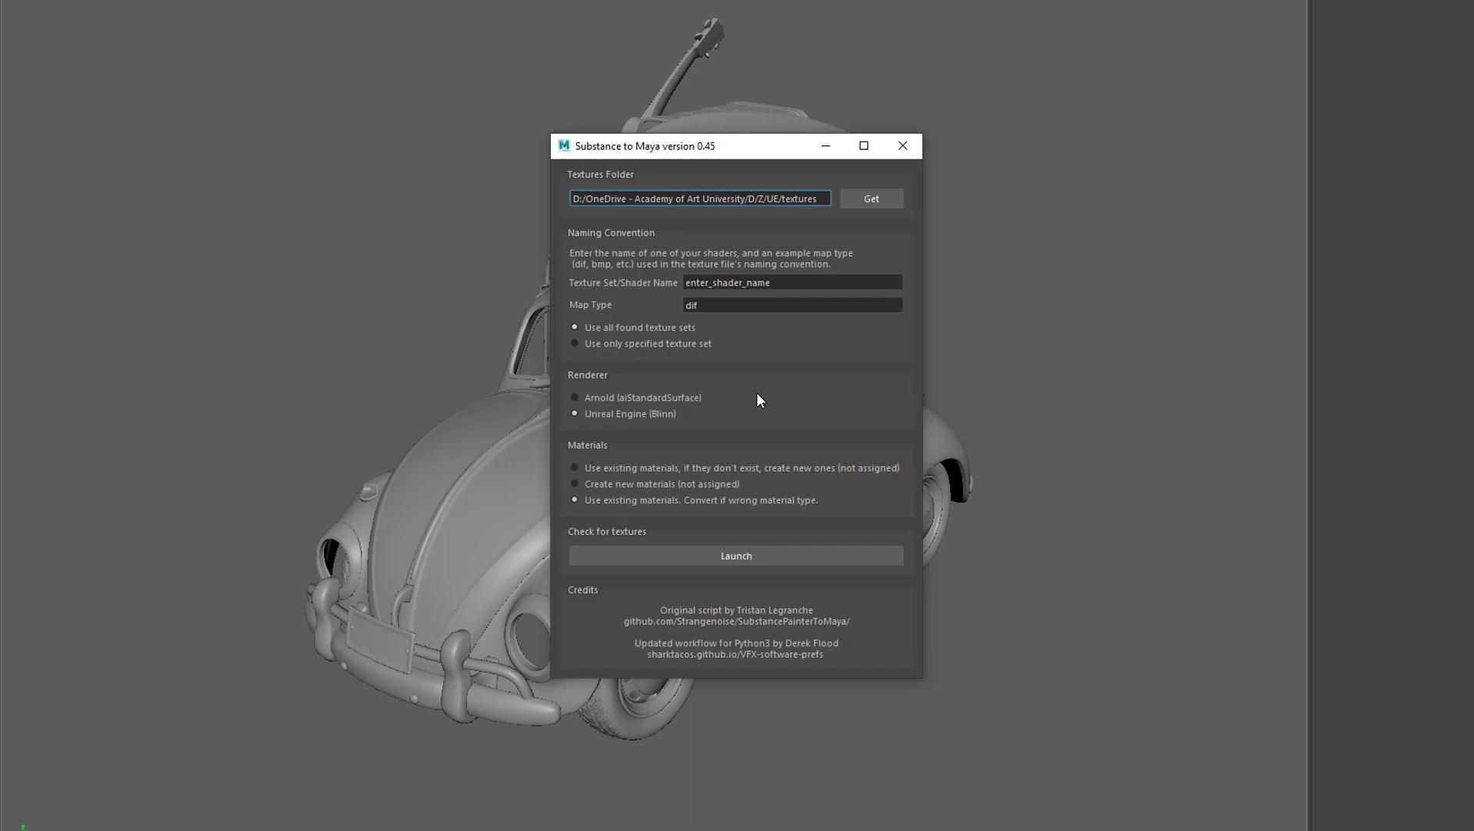
# - Close Substance to Maya and select the front licence plate to view its plates Blinn material
pyautogui.click(902, 146)
pyautogui.hotkey('ctrl', 'space')
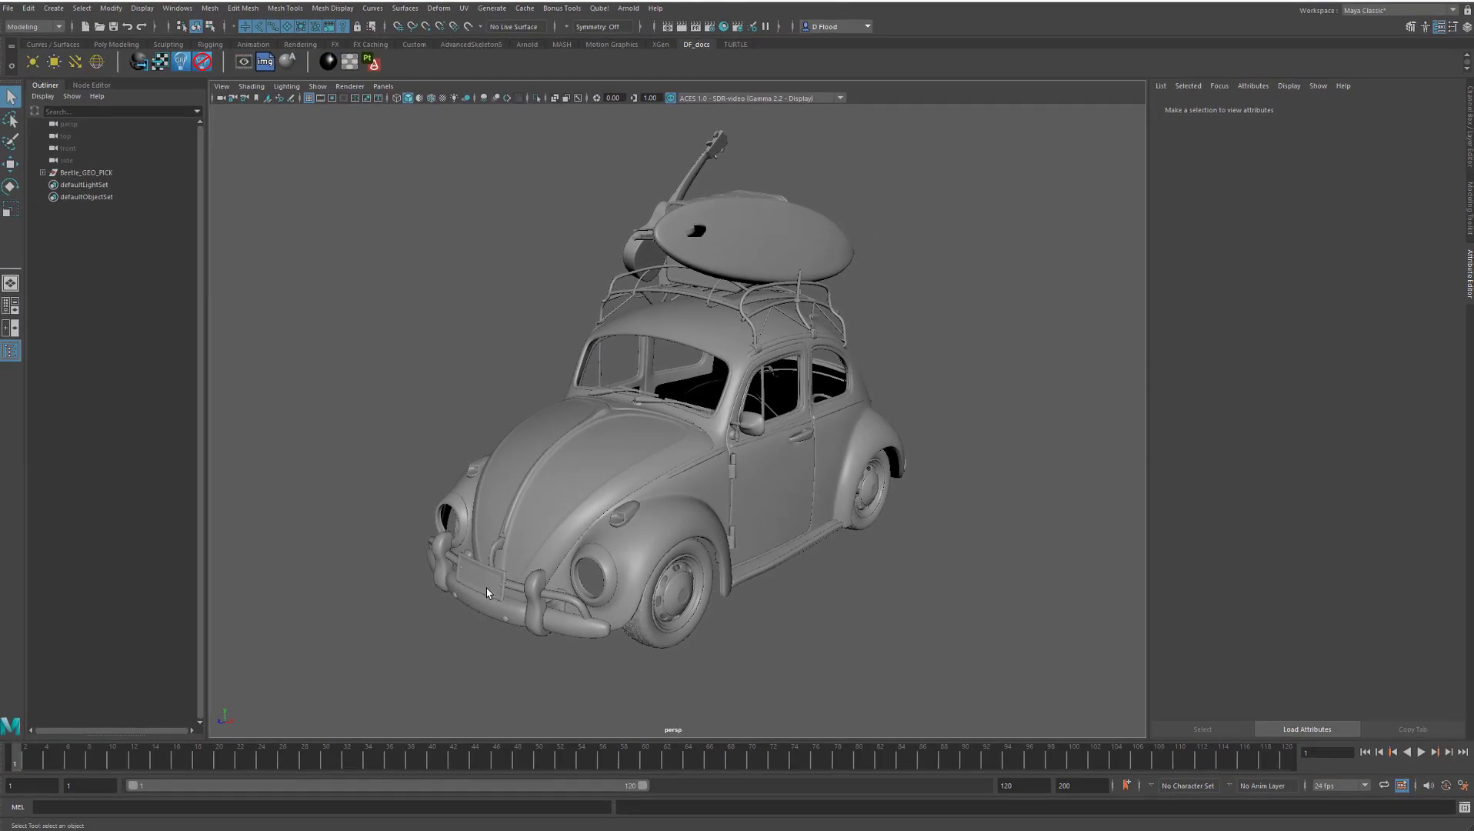
pyautogui.click(487, 592)
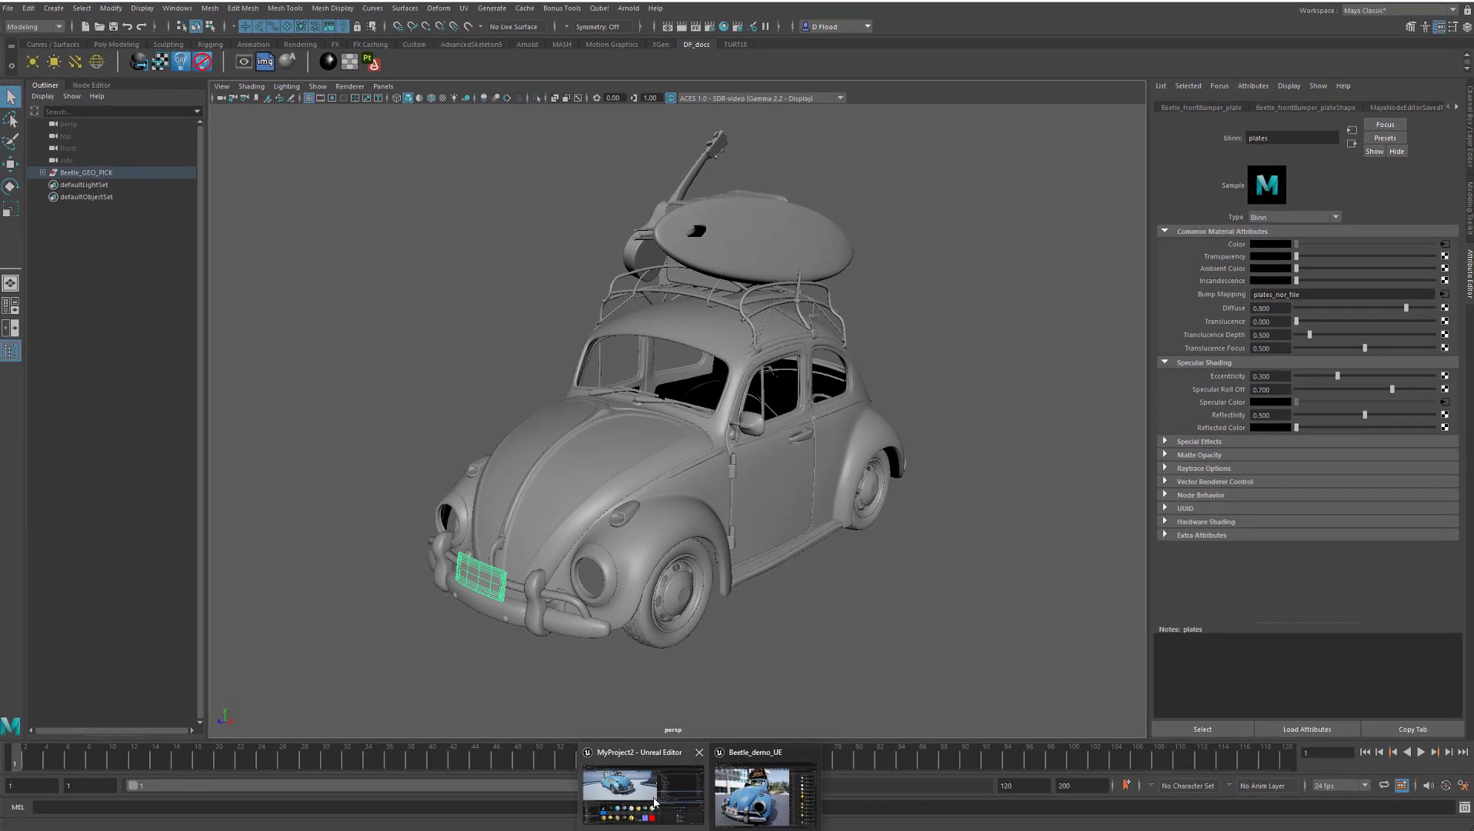
# - Close the Beetle mesh editor and select M_DF_Default_Coat_v01 in the DF_BaseMaterial folder
pyautogui.click(649, 794)
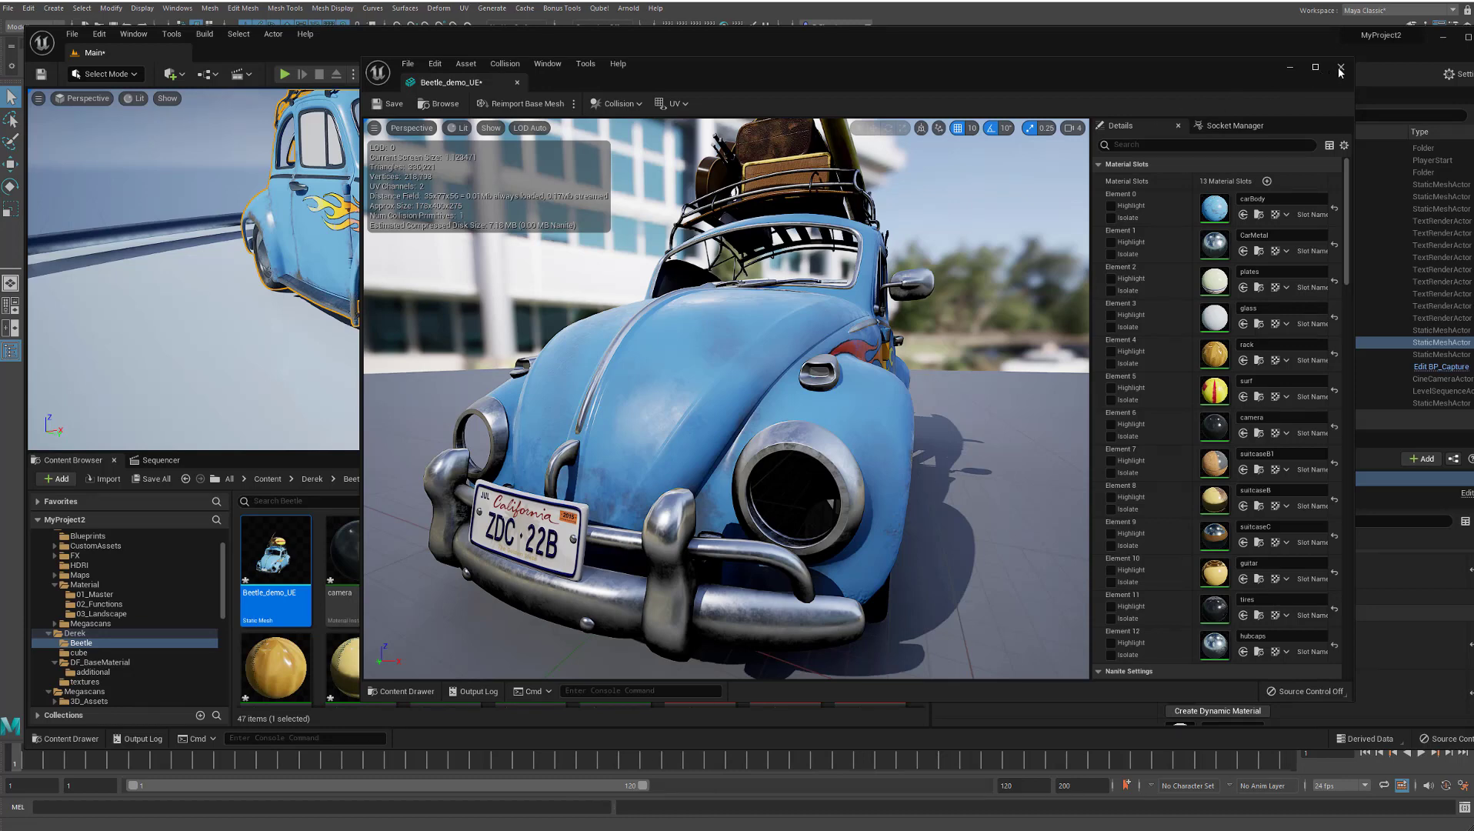
pyautogui.click(1340, 67)
pyautogui.click(101, 662)
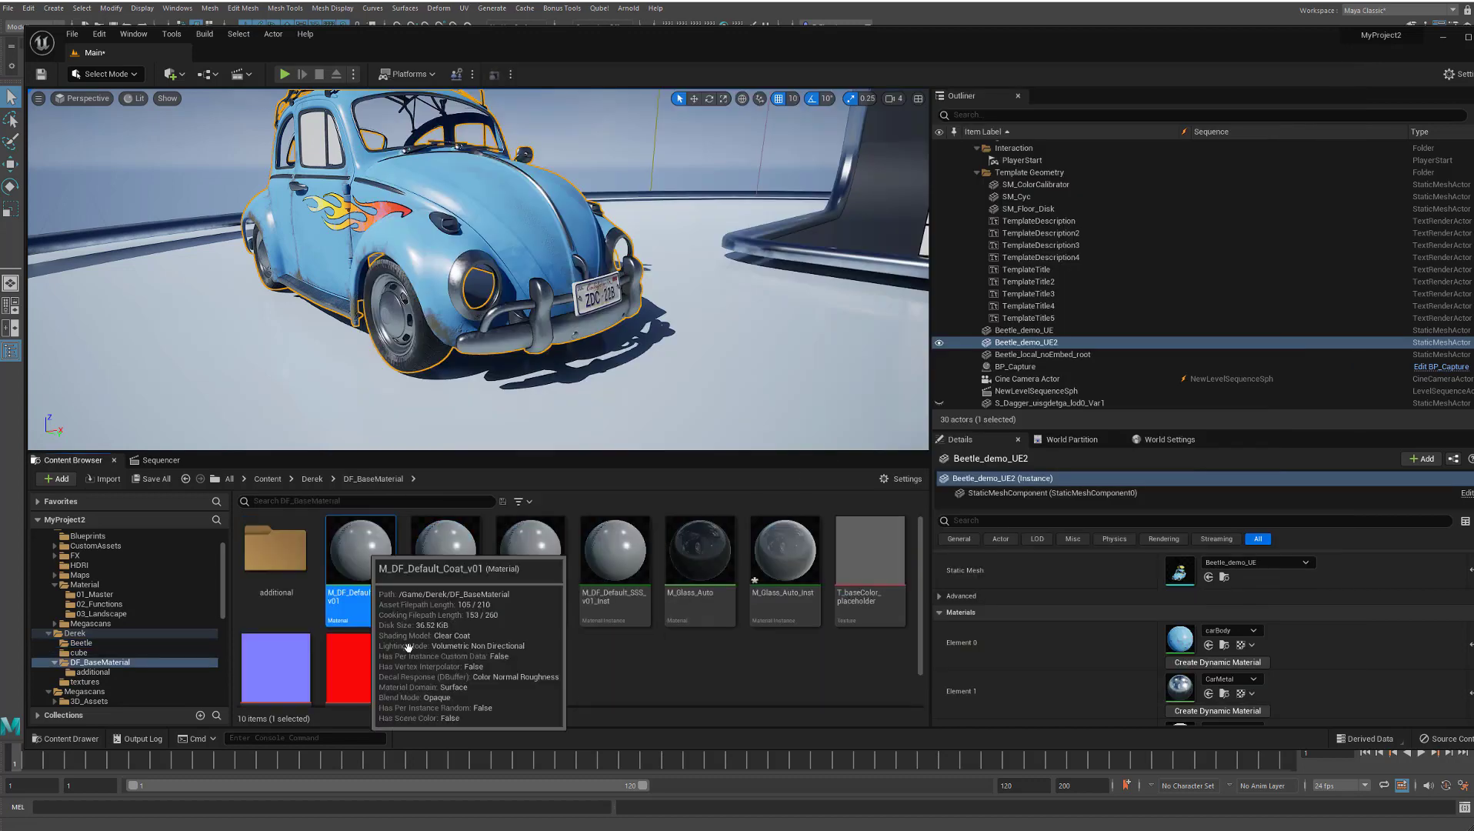
pyautogui.click(371, 590)
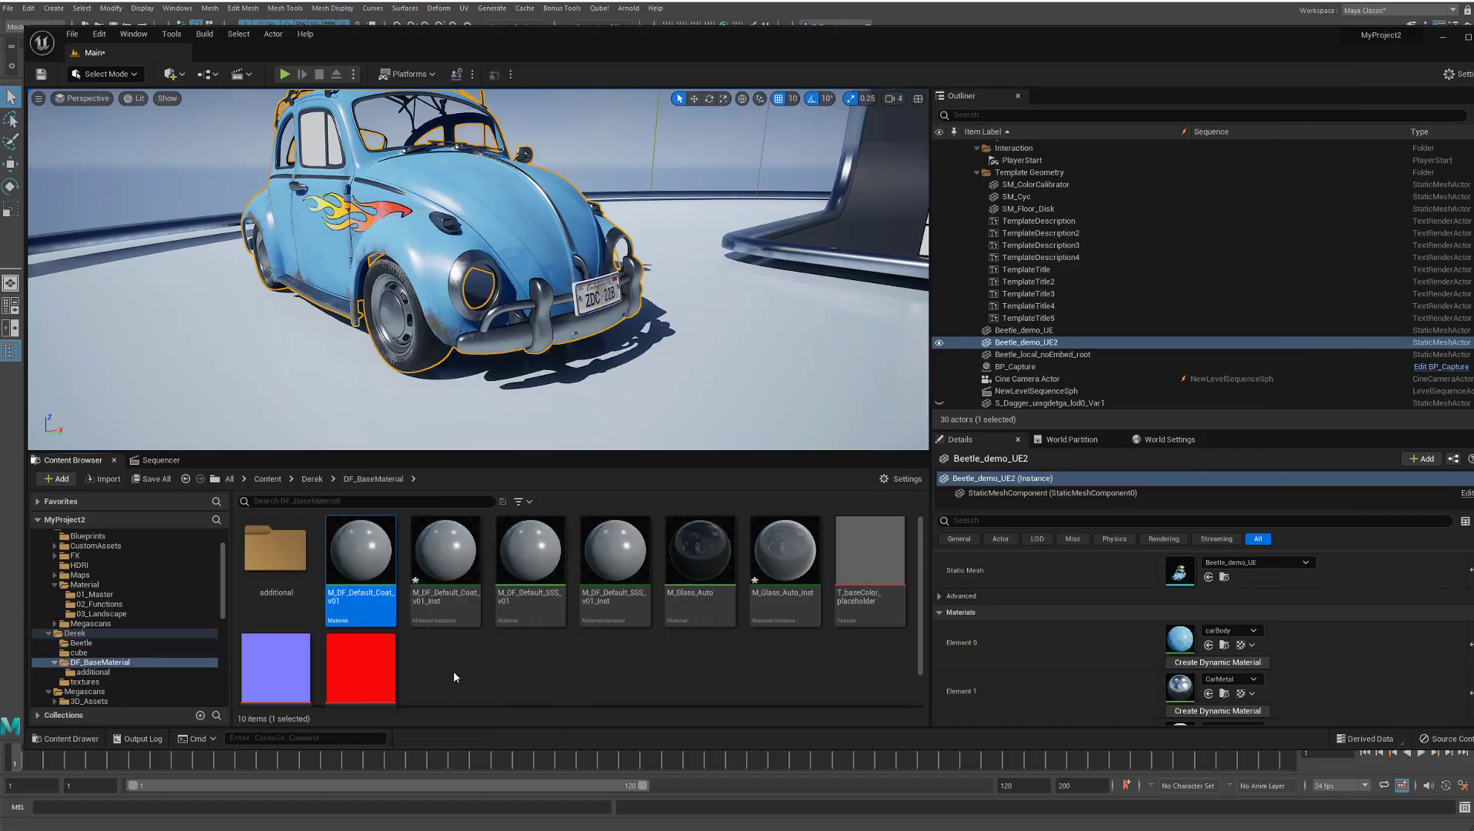
# - Open the M_DF_Default_Coat_v01 clear-coat parent briefly, then minimize its editor
pyautogui.doubleClick(368, 546)
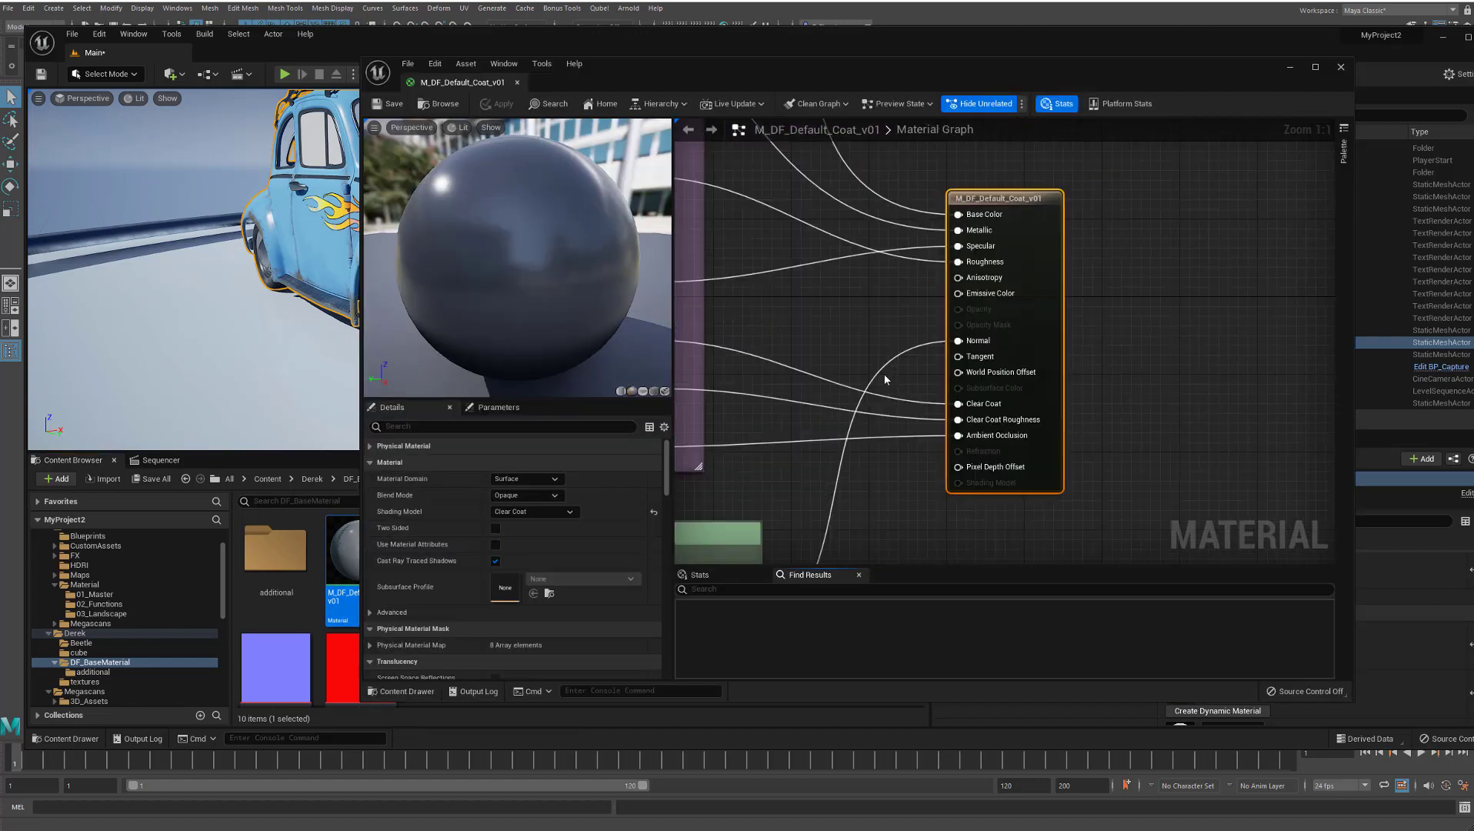
pyautogui.scroll(-1, 885, 373)
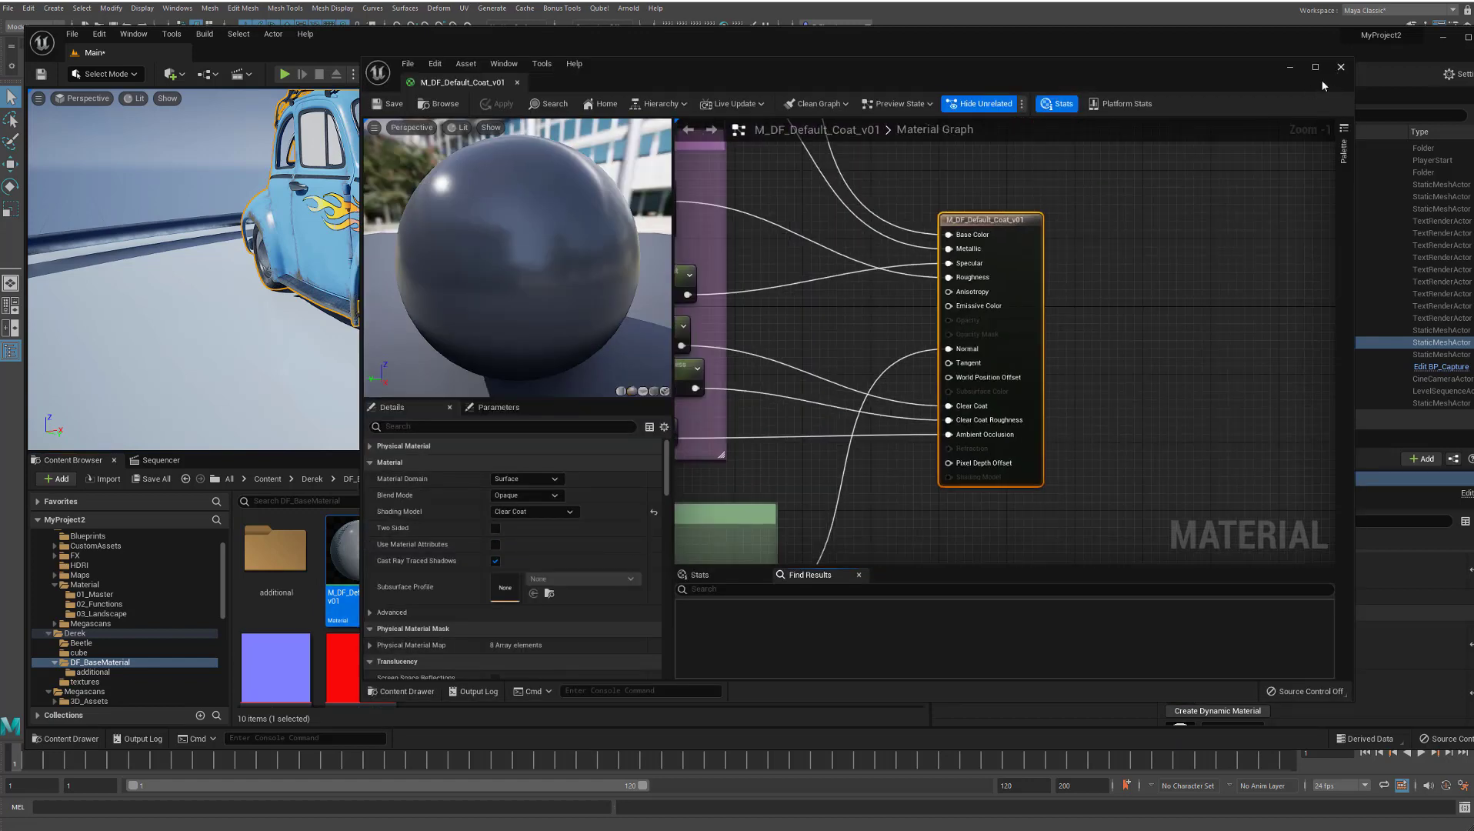
pyautogui.click(1292, 69)
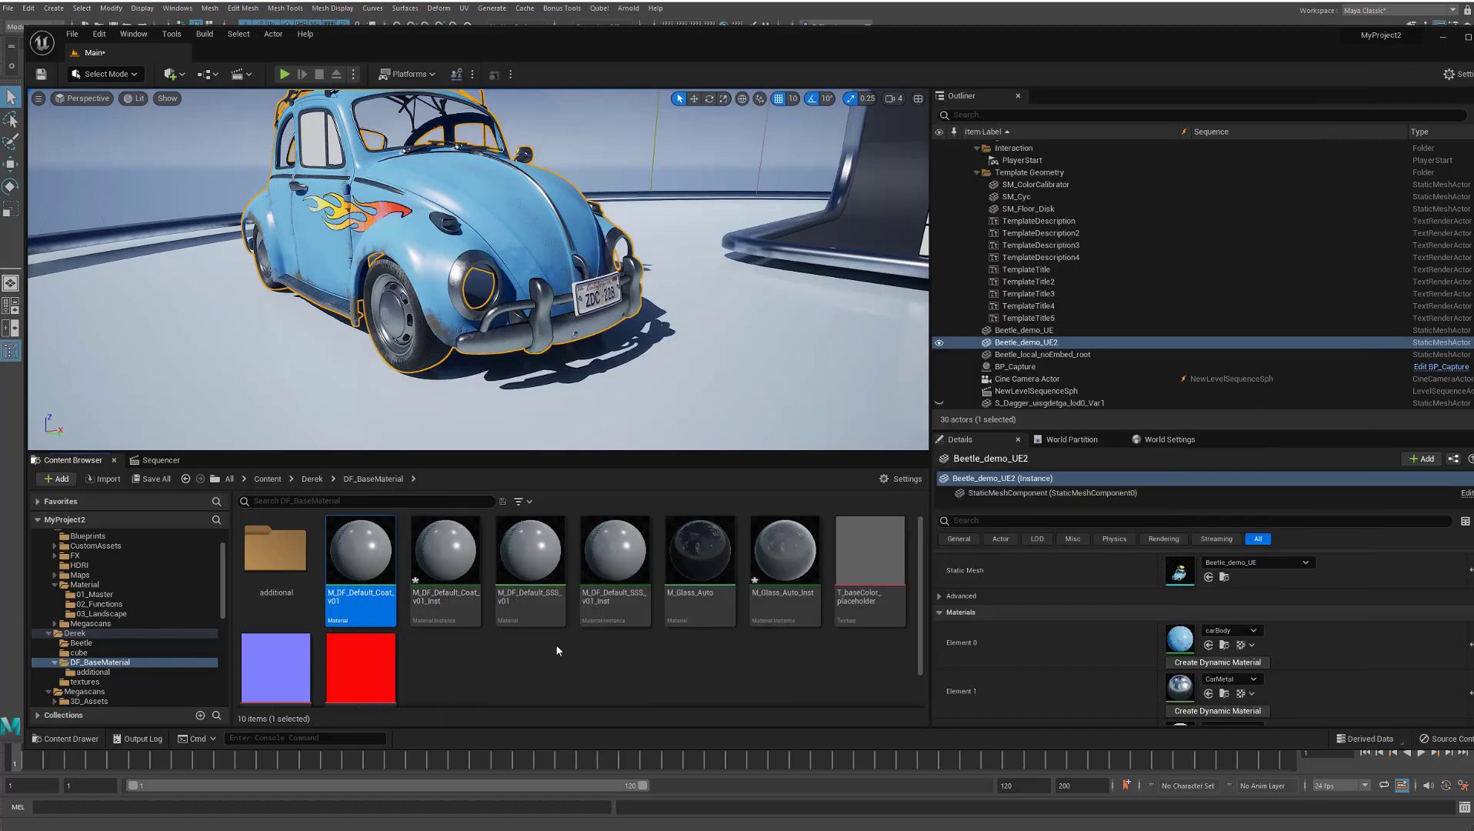
# - Open M_DF_Default_SSS_v01, survey its node groups and review the Subsurface shading model options
pyautogui.doubleClick(531, 562)
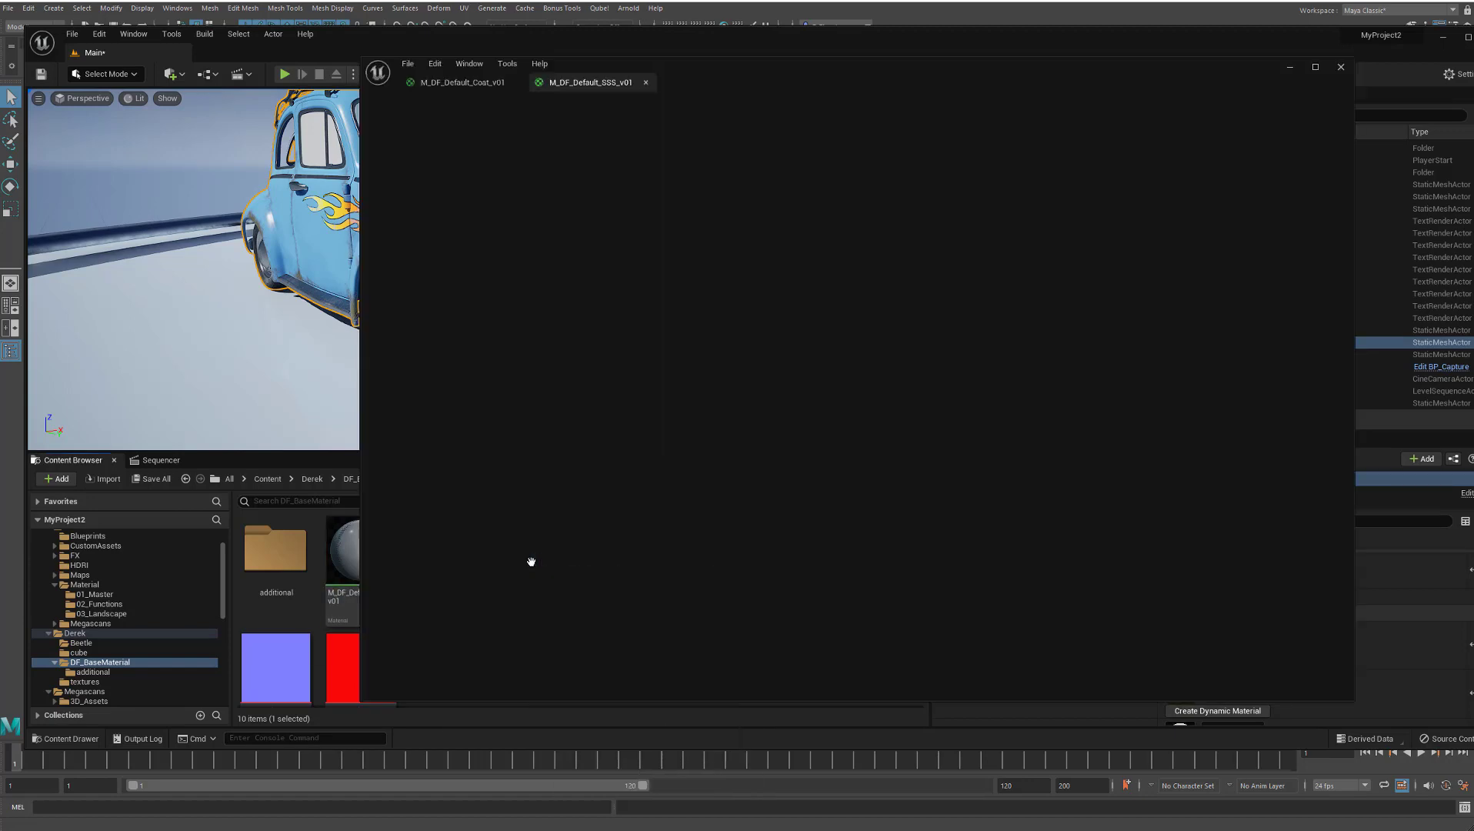
pyautogui.scroll(-3, 923, 369)
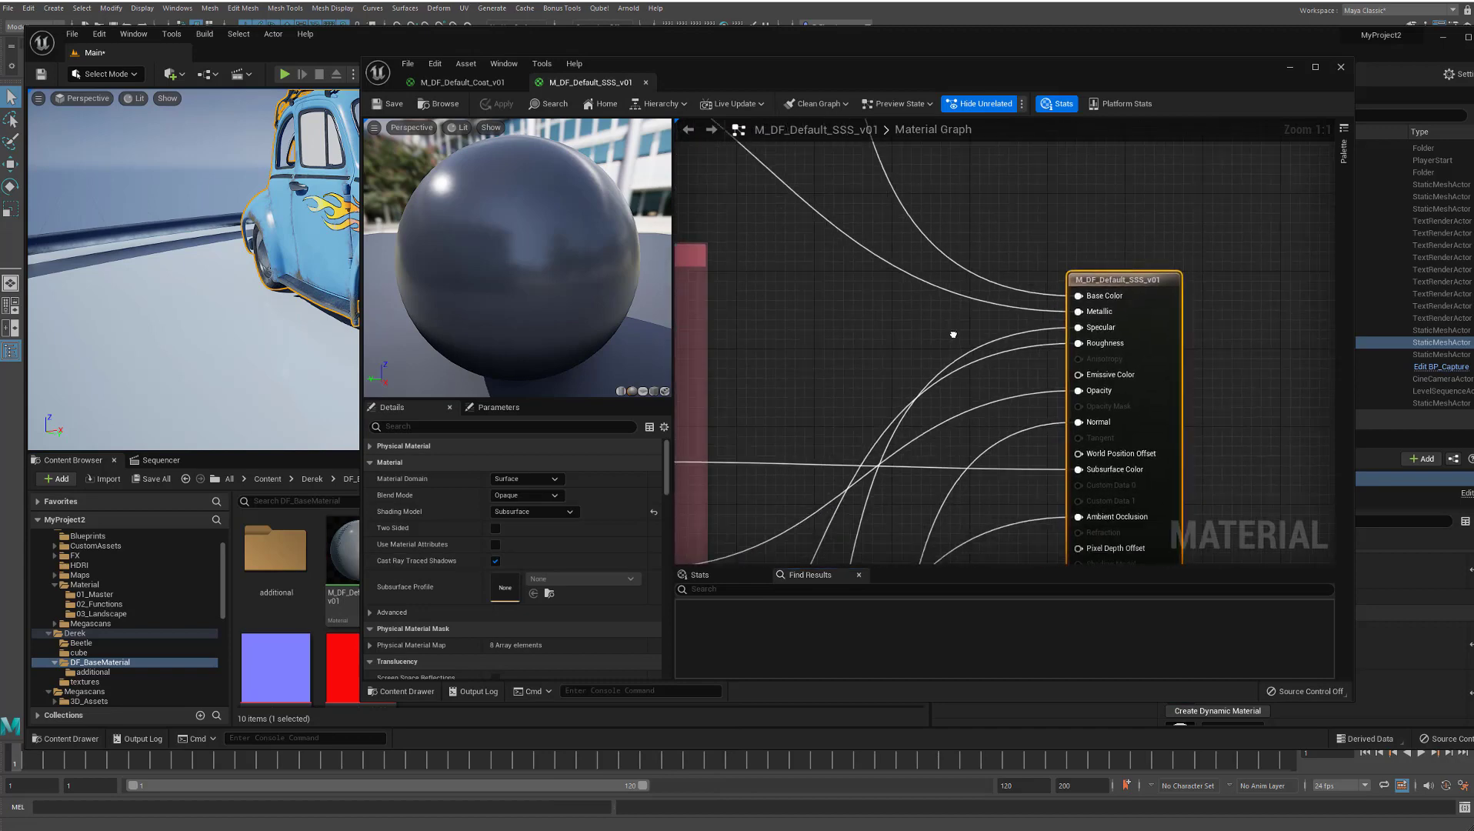
pyautogui.scroll(1, 954, 331)
pyautogui.scroll(-2, 964, 345)
pyautogui.moveTo(966, 357)
pyautogui.mouseDown(button='right')
pyautogui.moveTo(1052, 387)
pyautogui.moveTo(966, 354)
pyautogui.mouseUp(button='right')
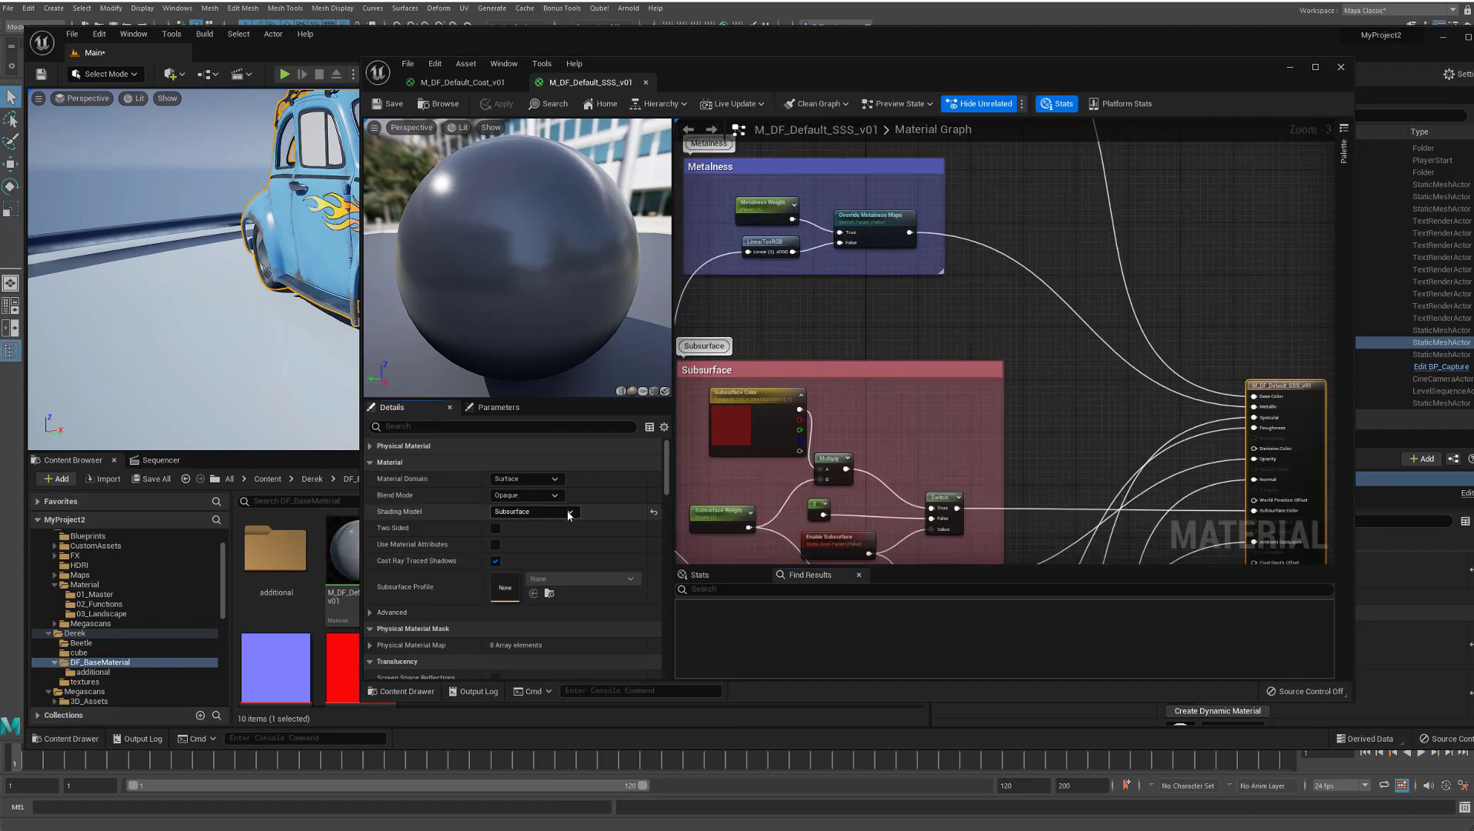
pyautogui.click(569, 511)
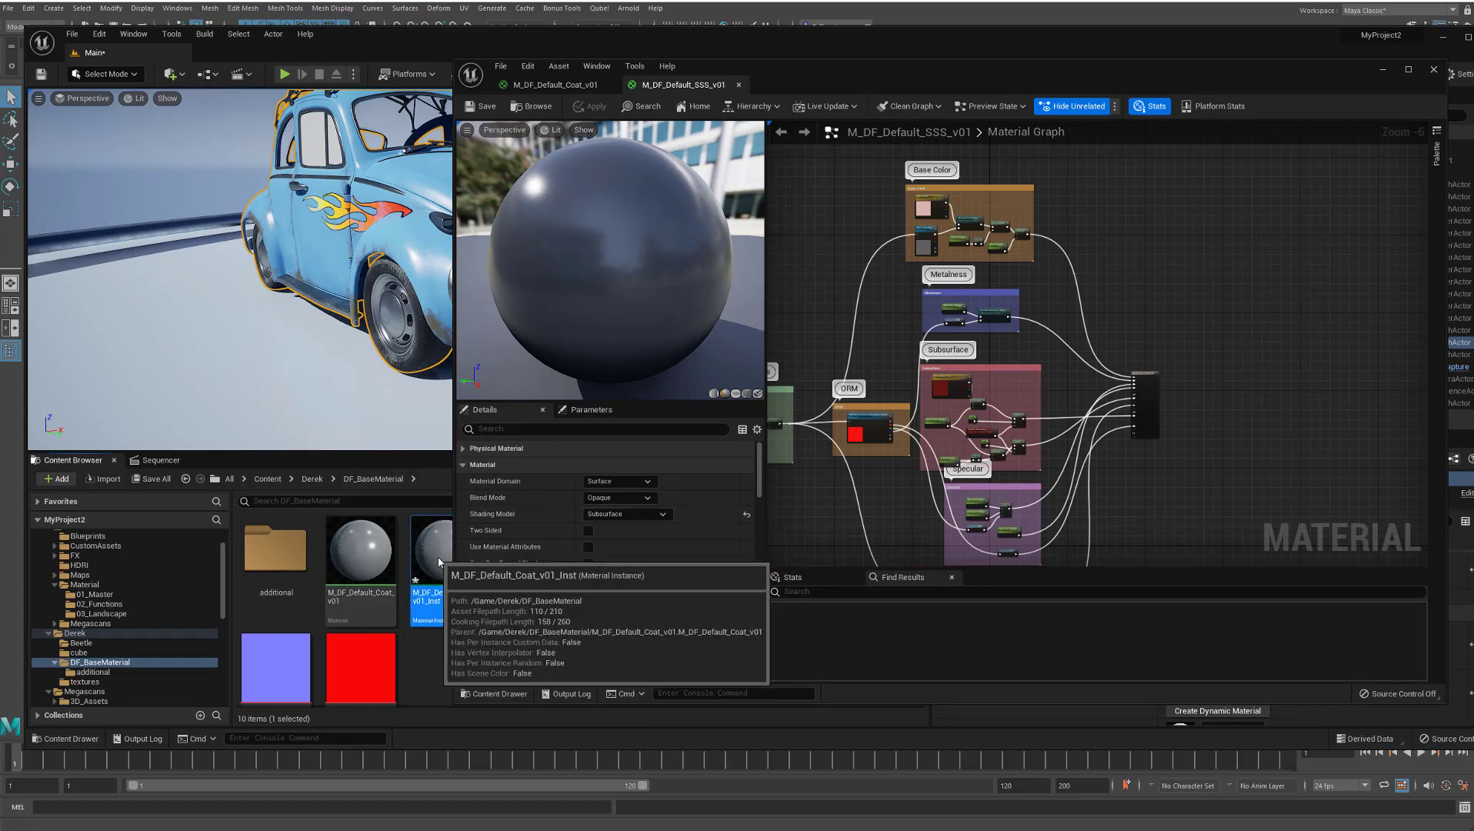
# - Open M_DF_Default_Coat_v01_Inst and compare its Base, Specular, Bump and UV Controls parameters against the parent graph
pyautogui.doubleClick(435, 560)
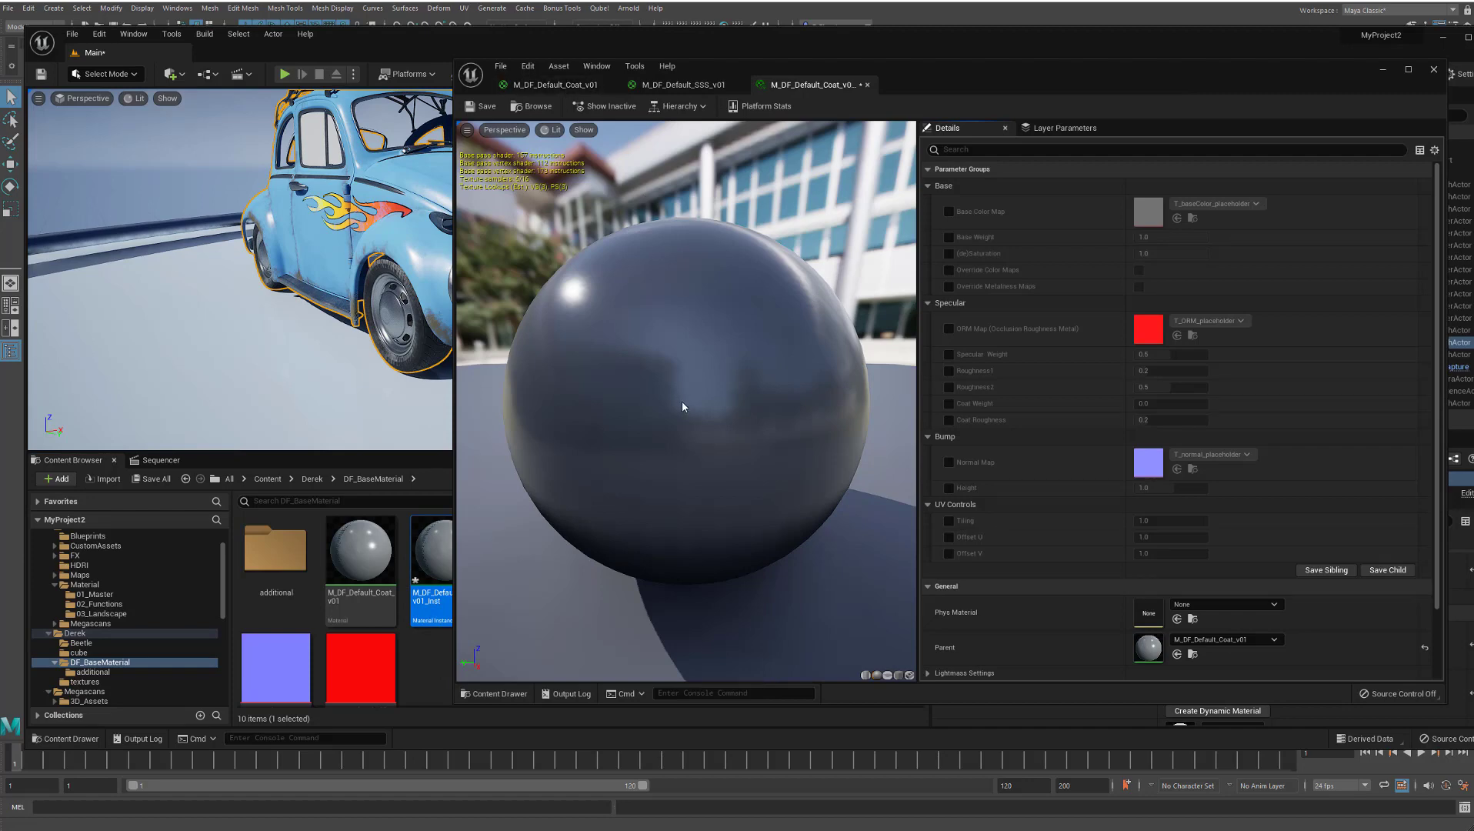
pyautogui.click(535, 81)
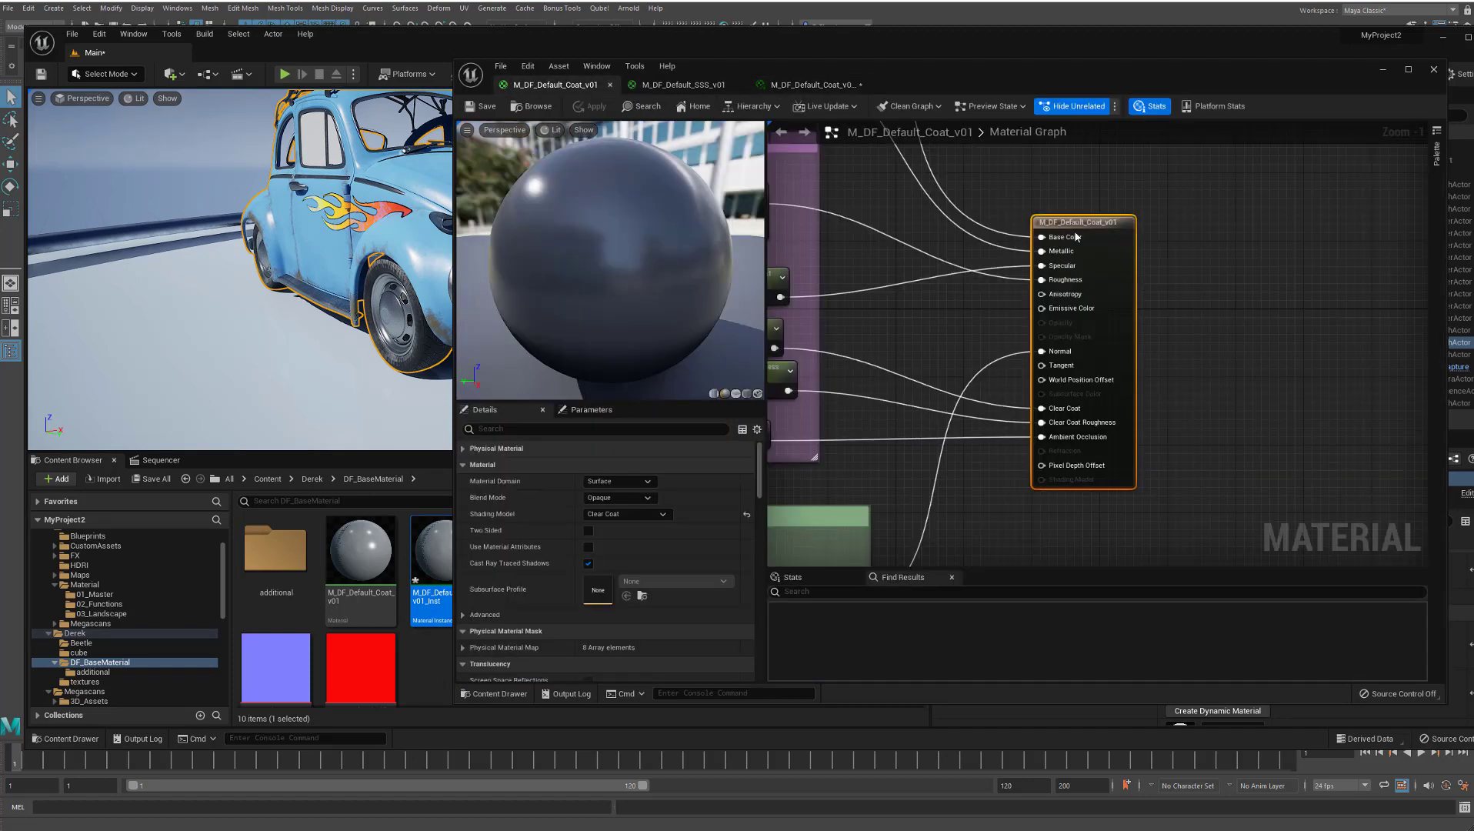
pyautogui.scroll(-6, 1039, 368)
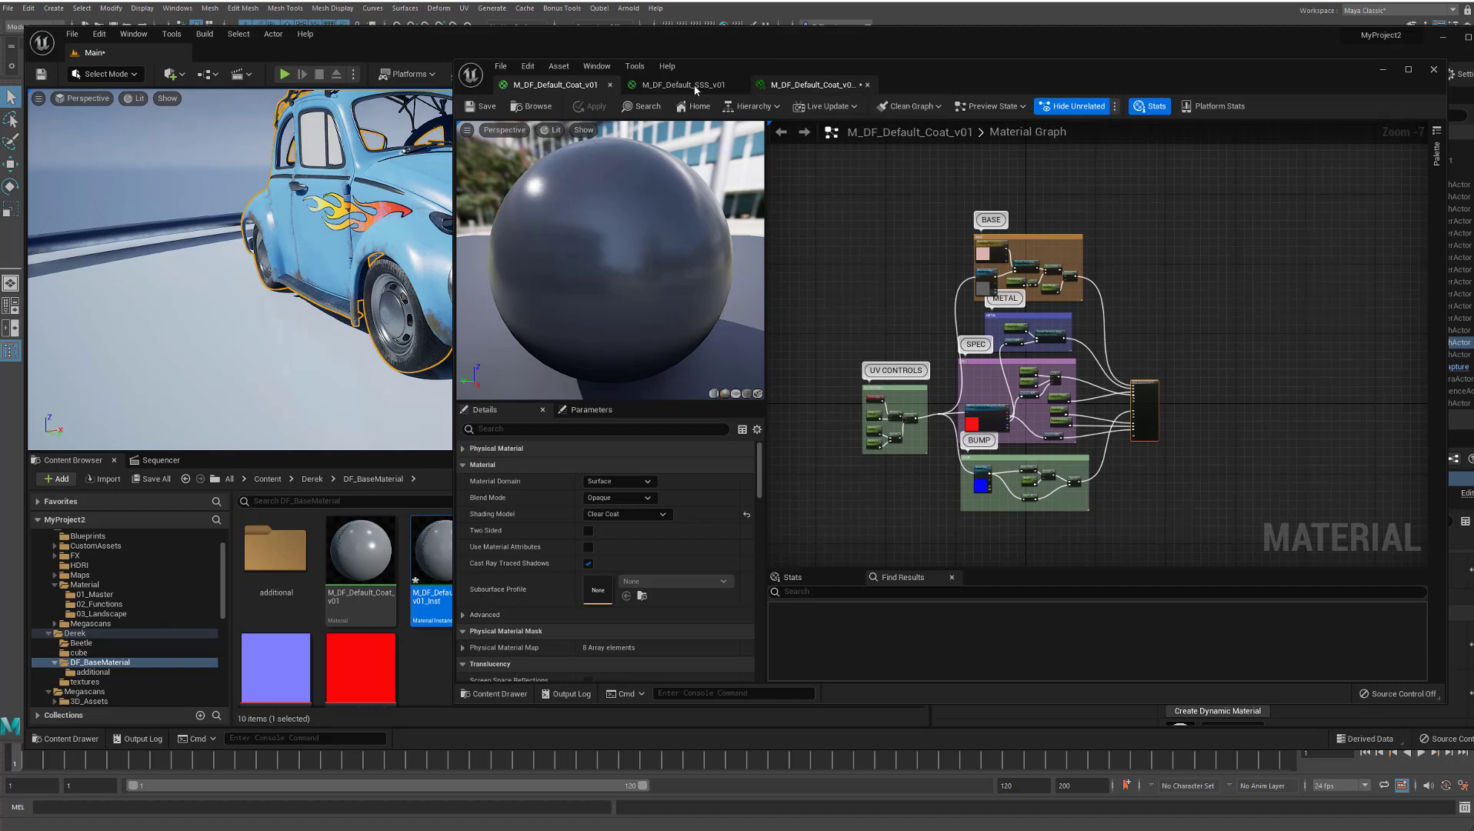
pyautogui.click(788, 85)
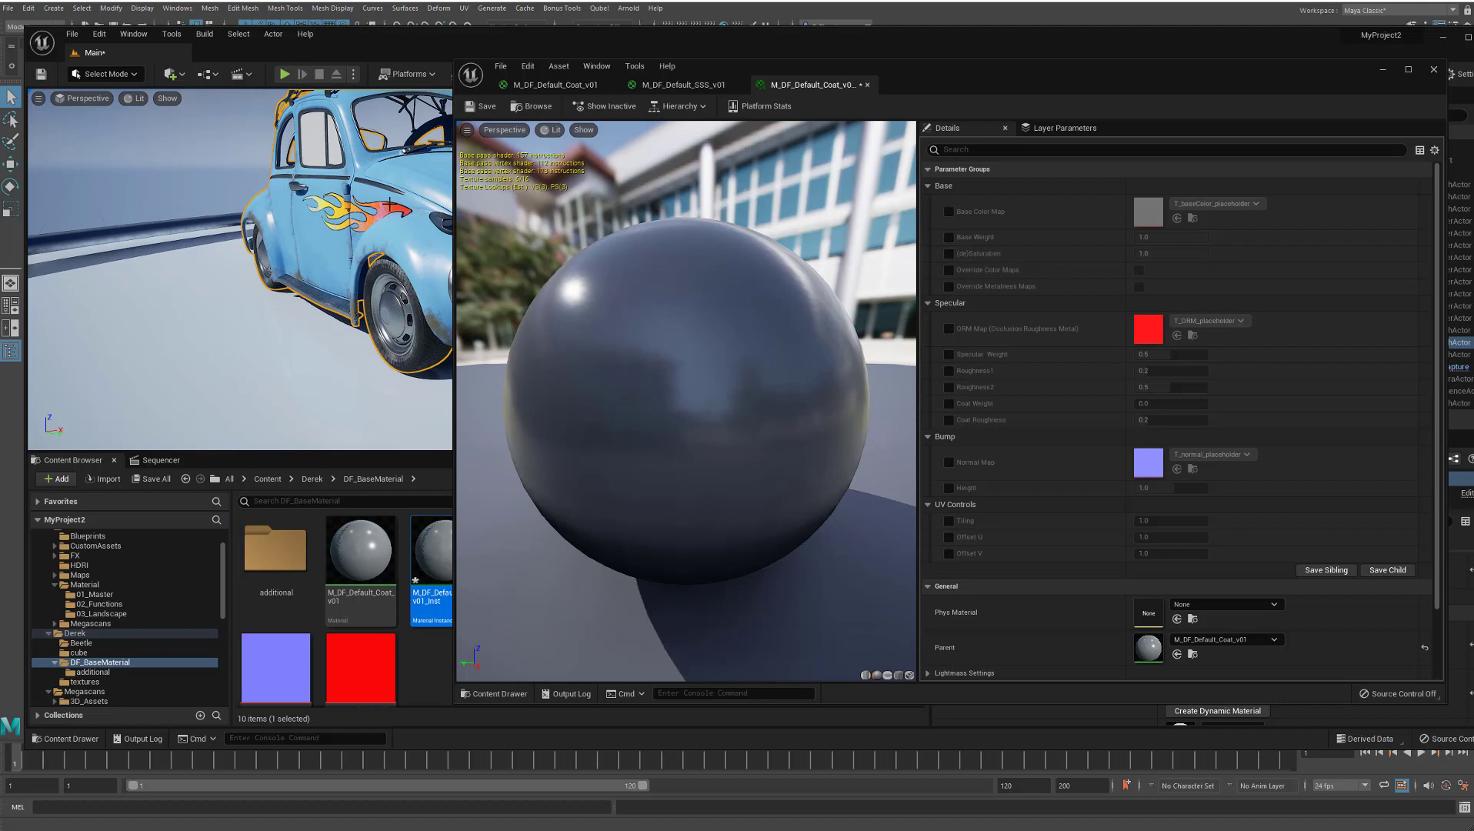
# - Enable Override Color Maps, preview the pink base colour, then switch the override value off
pyautogui.click(949, 270)
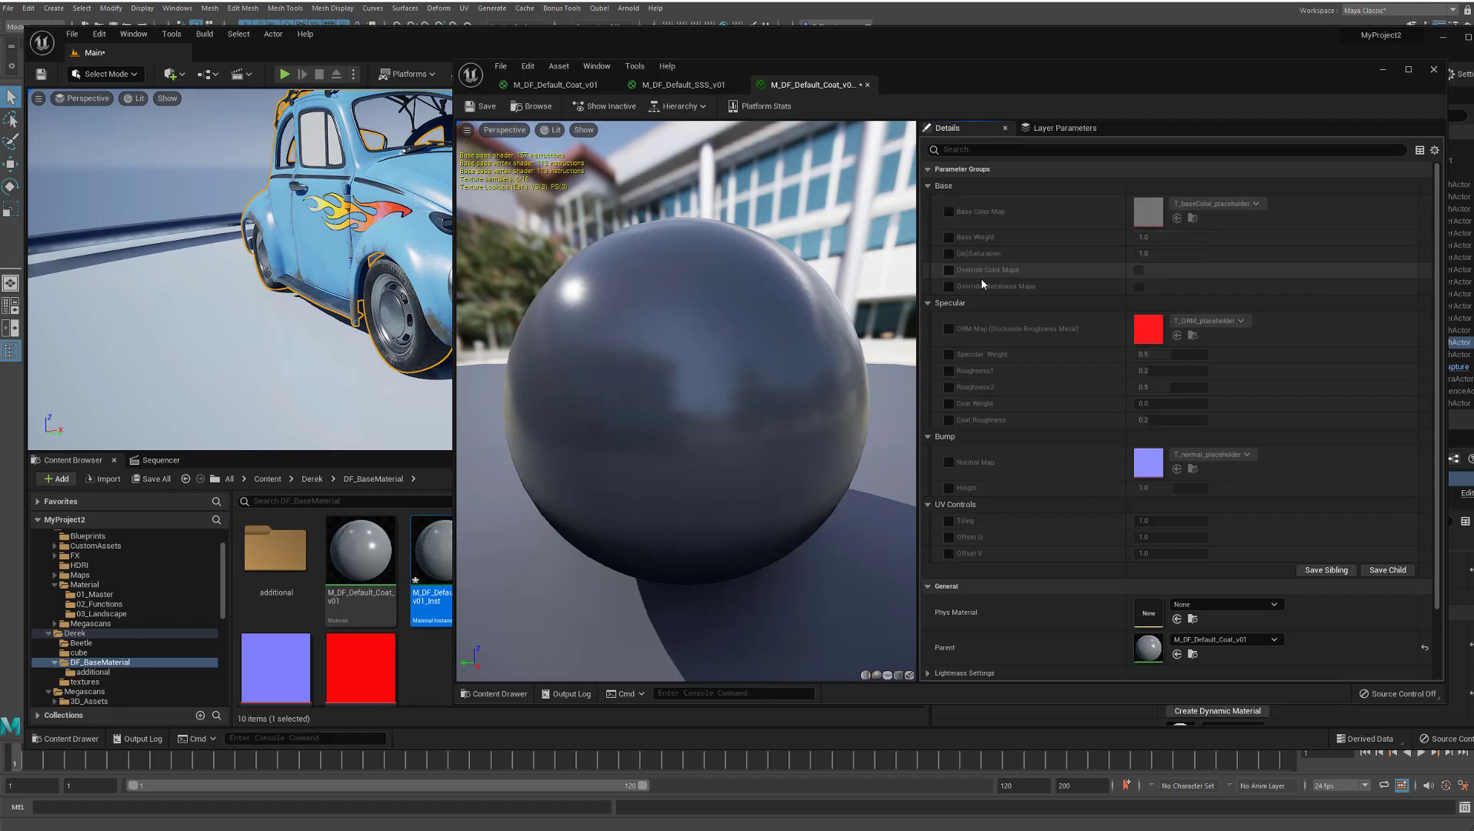
pyautogui.click(1139, 269)
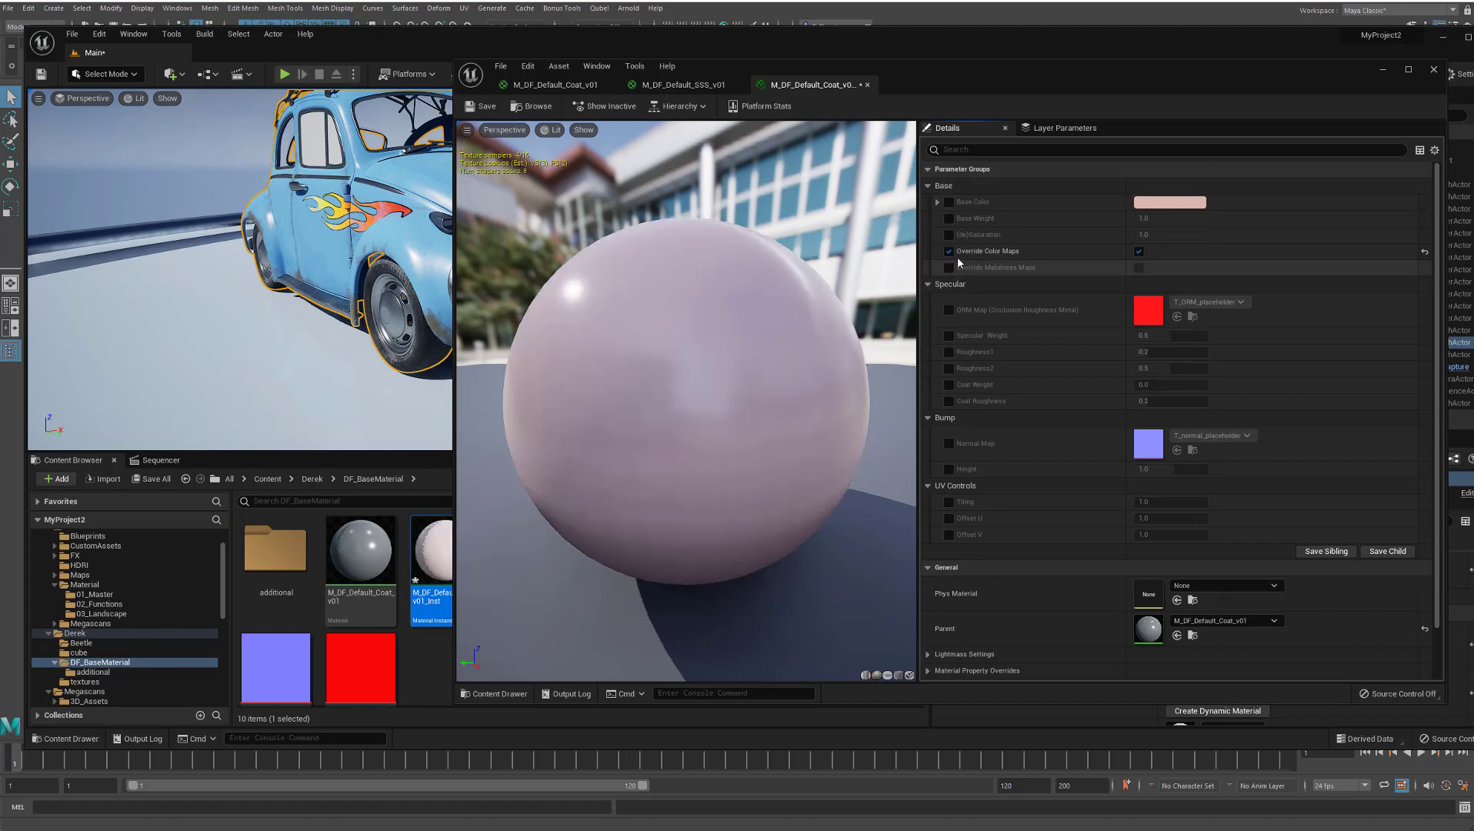
pyautogui.click(1139, 250)
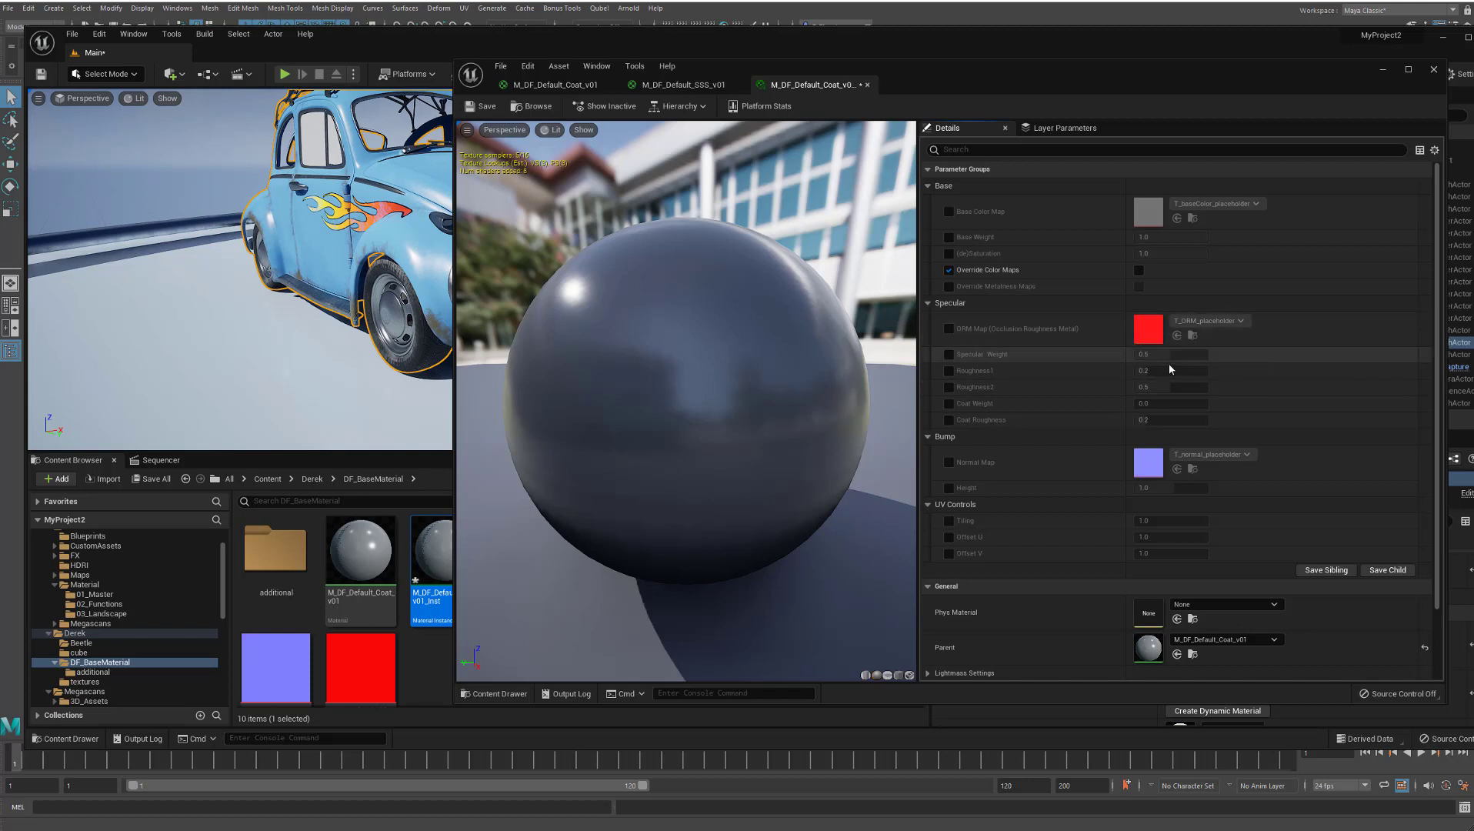
pyautogui.moveTo(1168, 362)
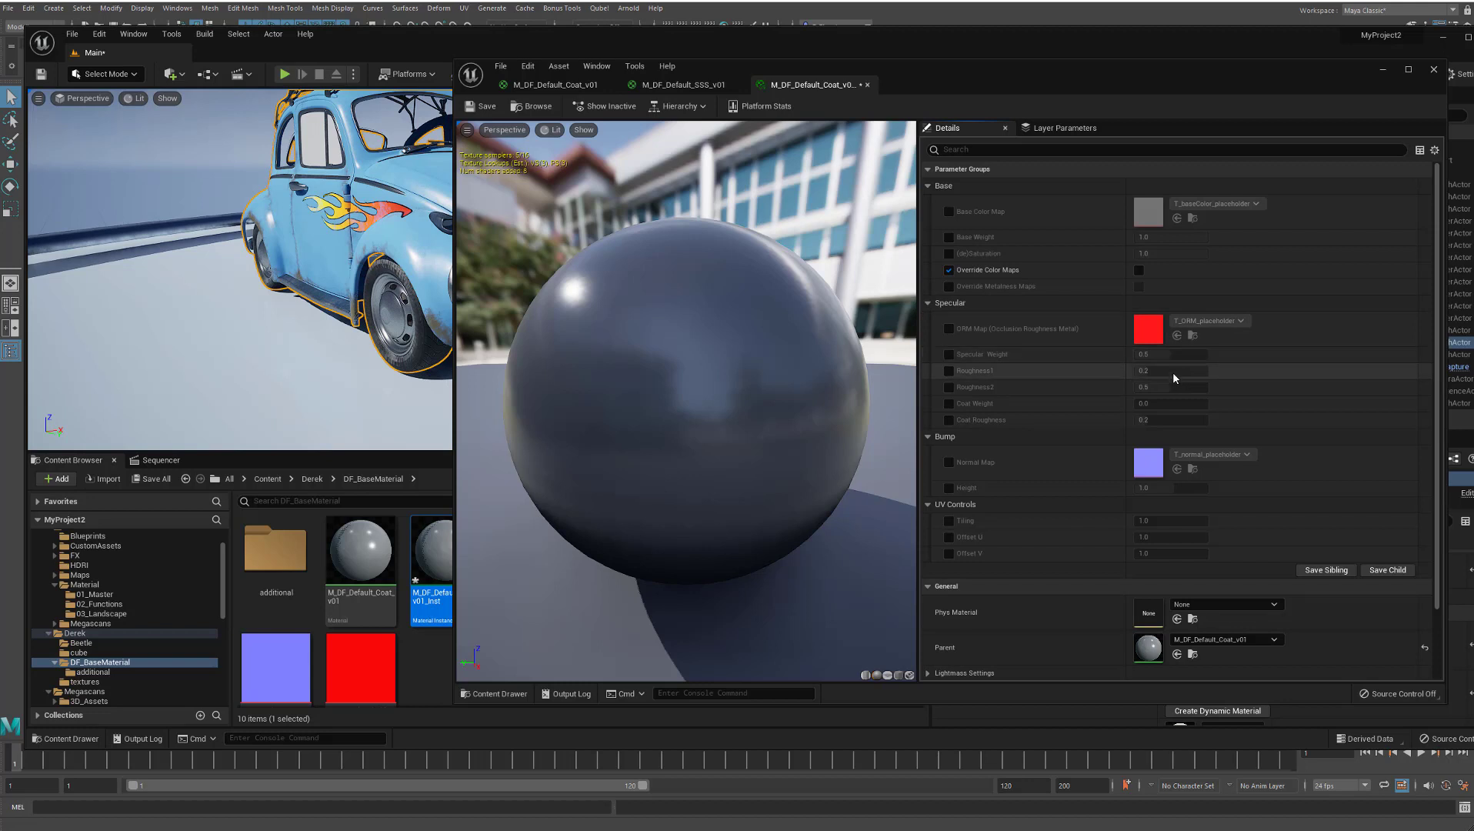
pyautogui.moveTo(1176, 389)
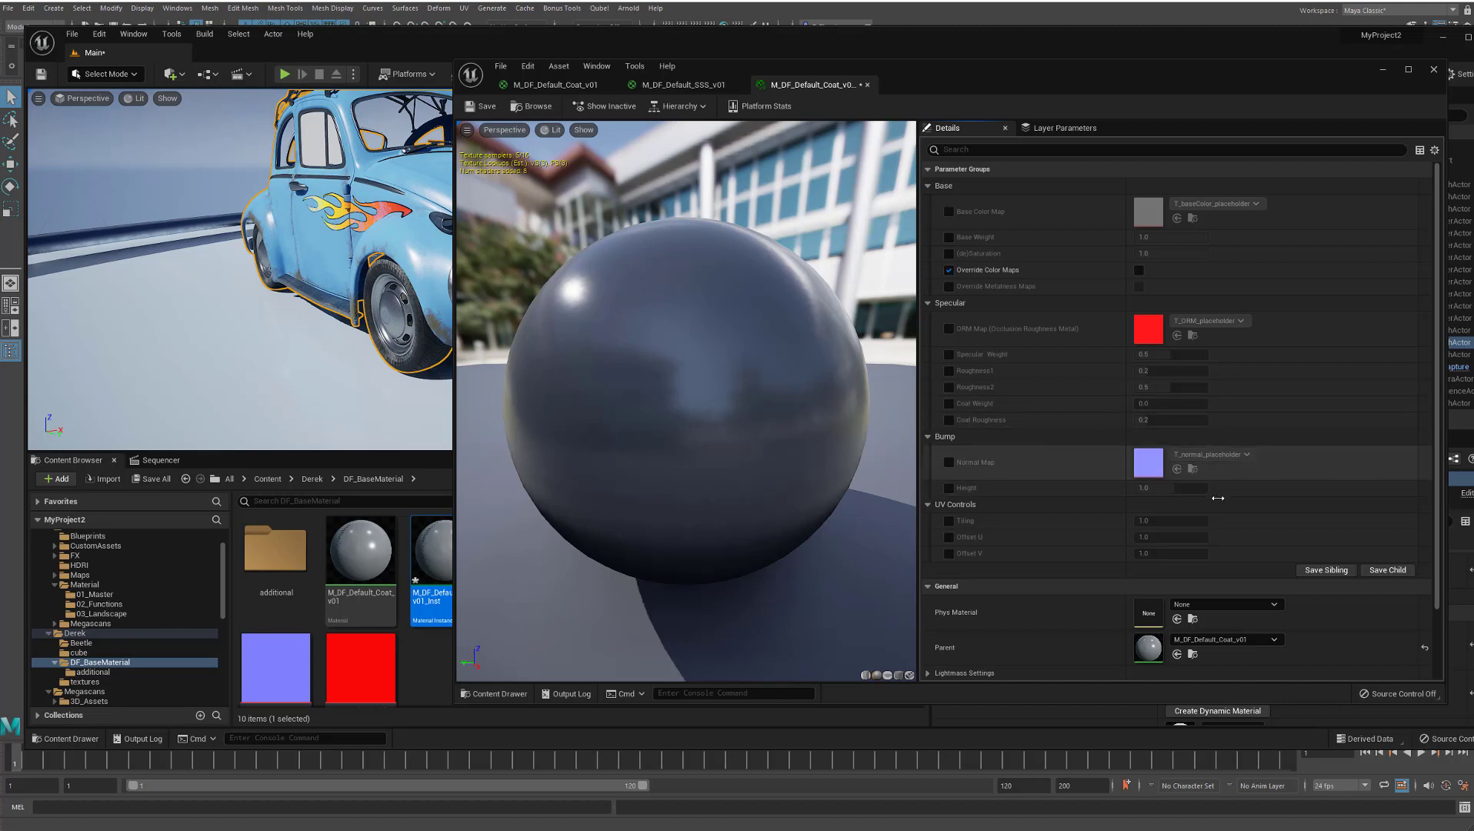
pyautogui.moveTo(1201, 491)
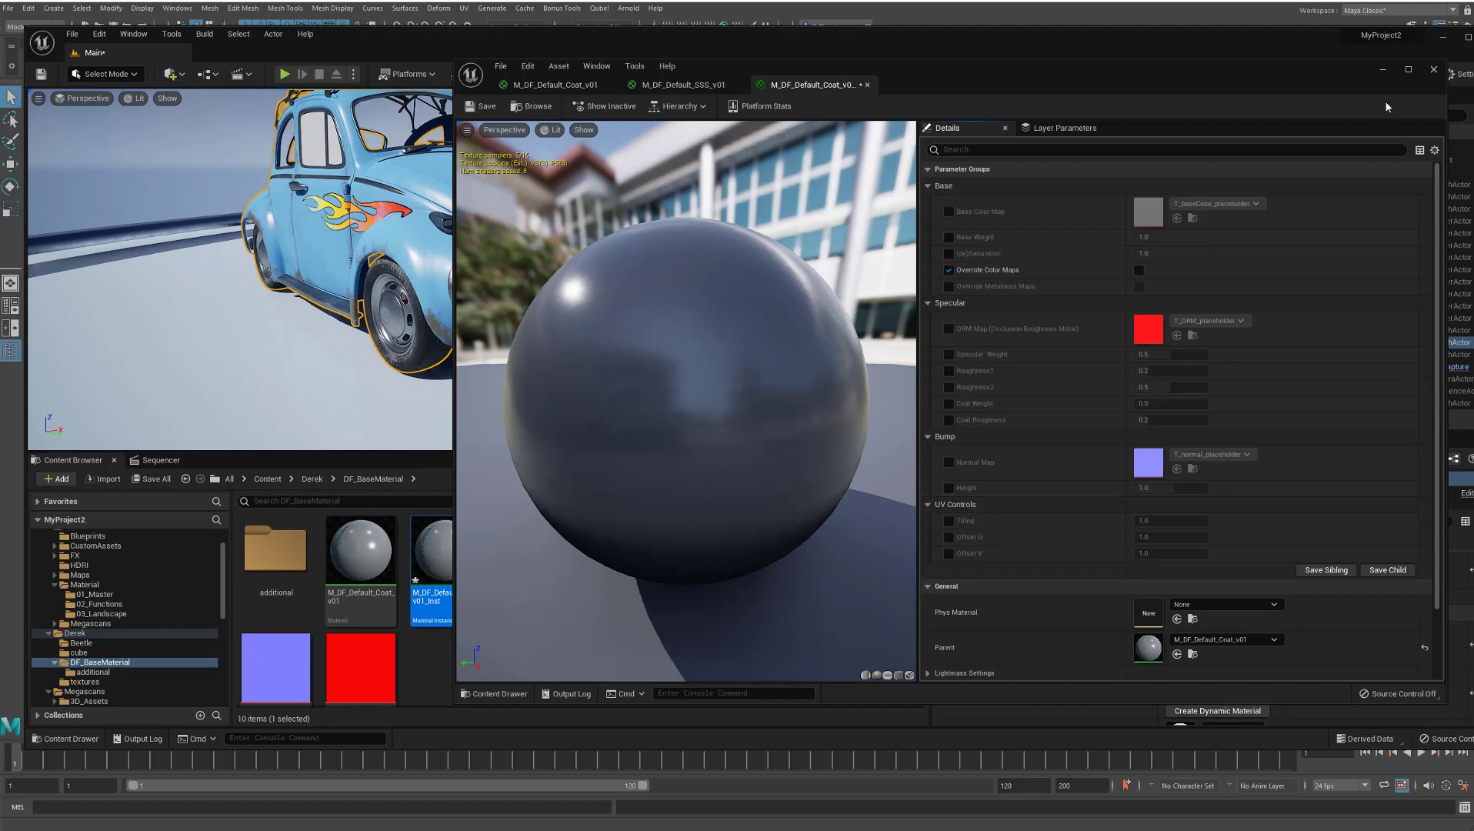
# - Open the plates material instance from Element 2 and enable bump Height at 2.76
pyautogui.click(1385, 71)
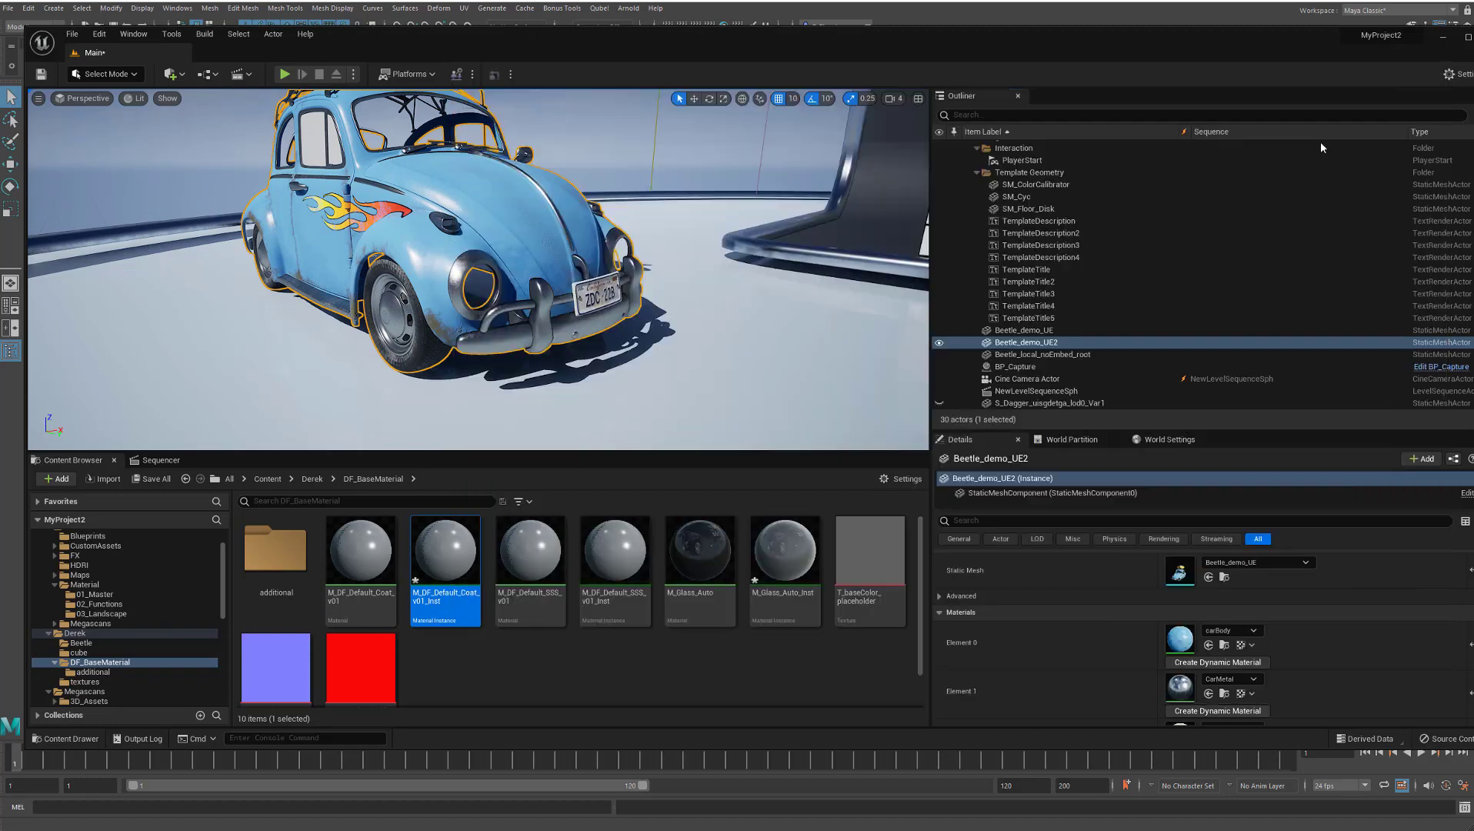
pyautogui.scroll(-3, 1354, 659)
pyautogui.doubleClick(1179, 619)
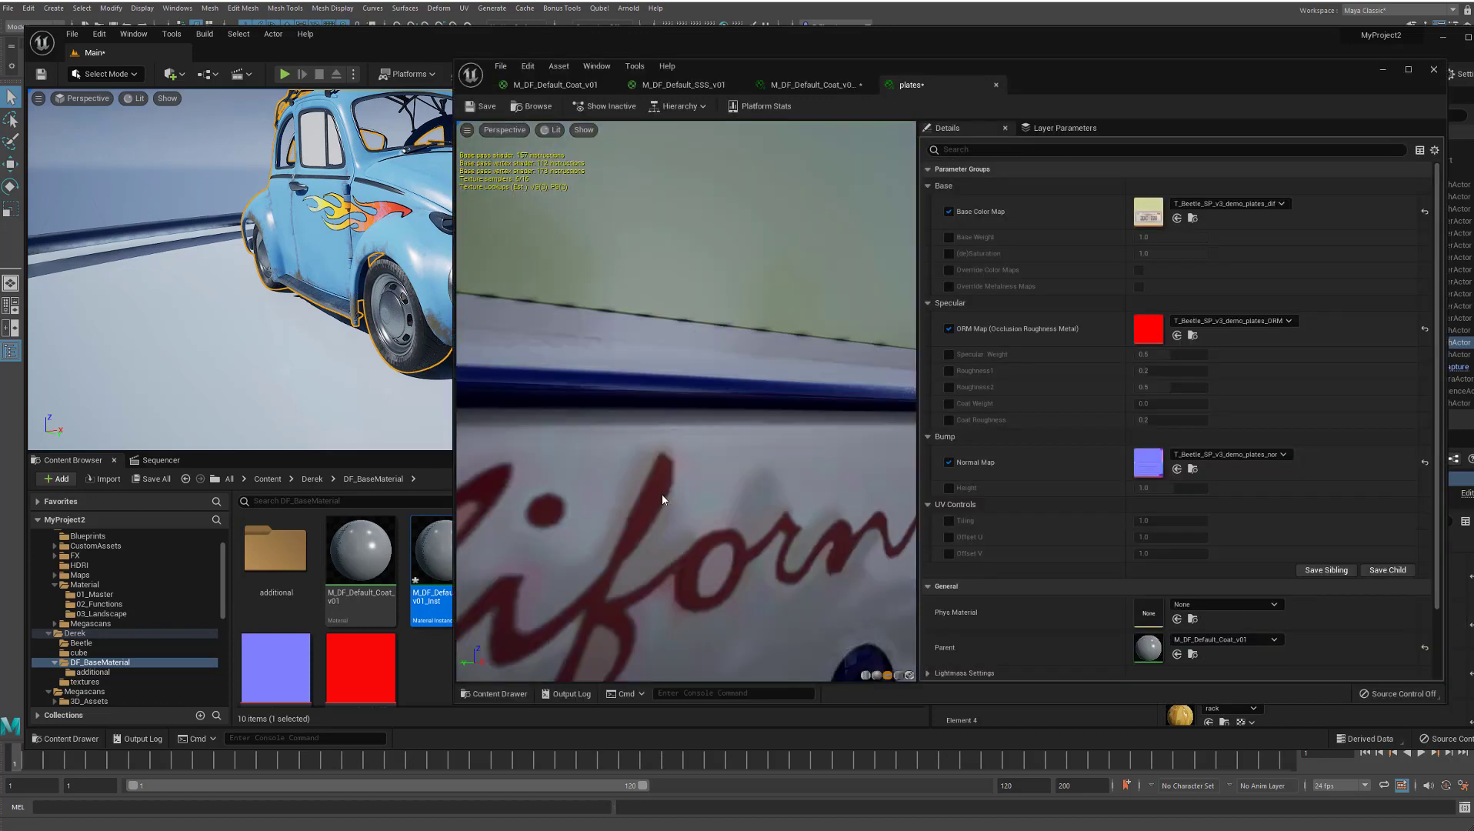
pyautogui.scroll(-4, 662, 493)
pyautogui.moveTo(713, 508); pyautogui.dragTo(793, 508)
pyautogui.moveTo(713, 507); pyautogui.dragTo(714, 461, button='right')
pyautogui.moveTo(714, 508); pyautogui.dragTo(816, 508)
pyautogui.moveTo(685, 474); pyautogui.dragTo(739, 475)
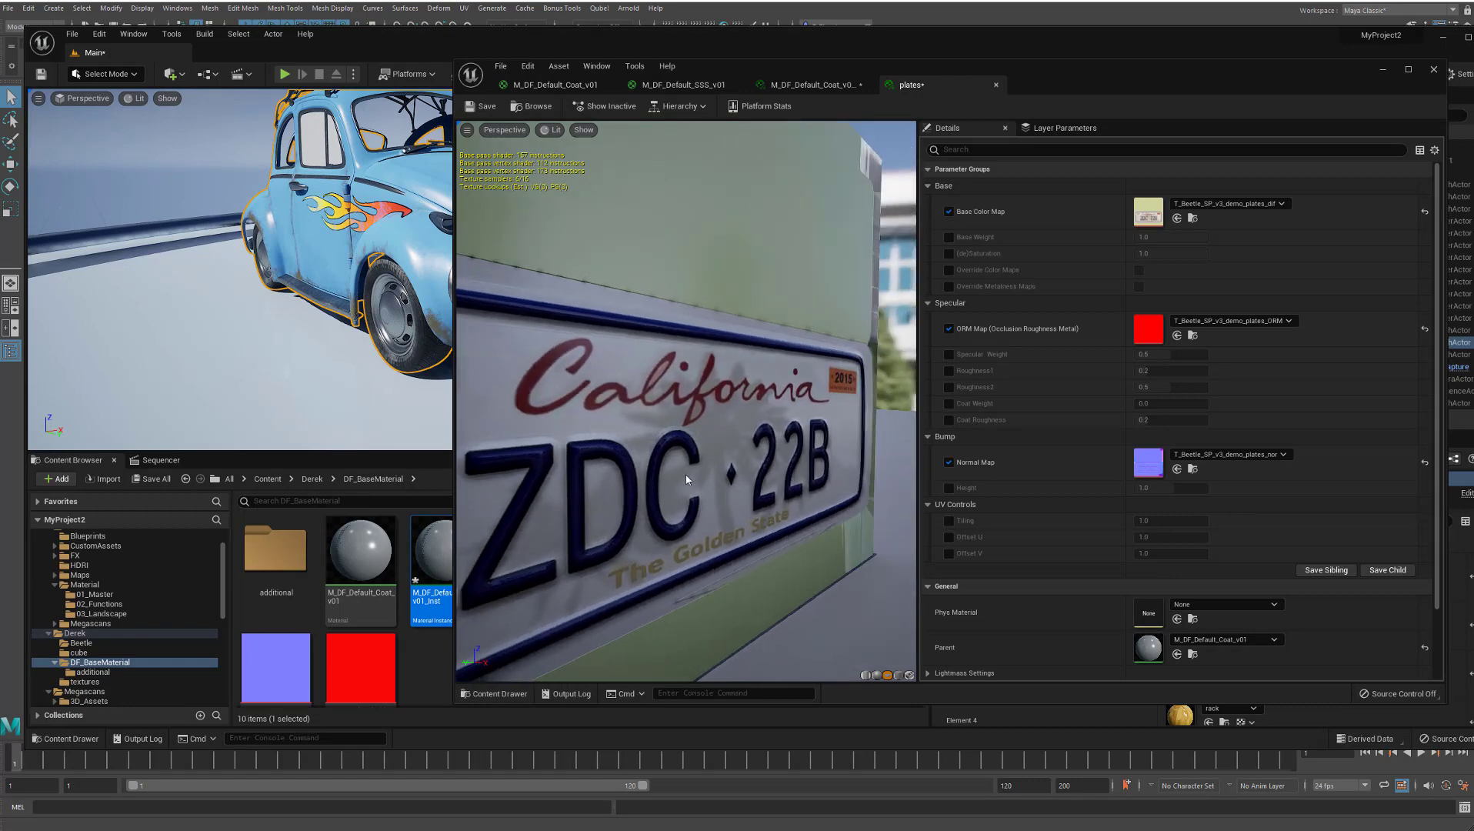
pyautogui.click(948, 487)
pyautogui.moveTo(1177, 487)
pyautogui.mouseDown()
pyautogui.moveTo(1216, 486)
pyautogui.moveTo(1154, 487)
pyautogui.mouseUp()
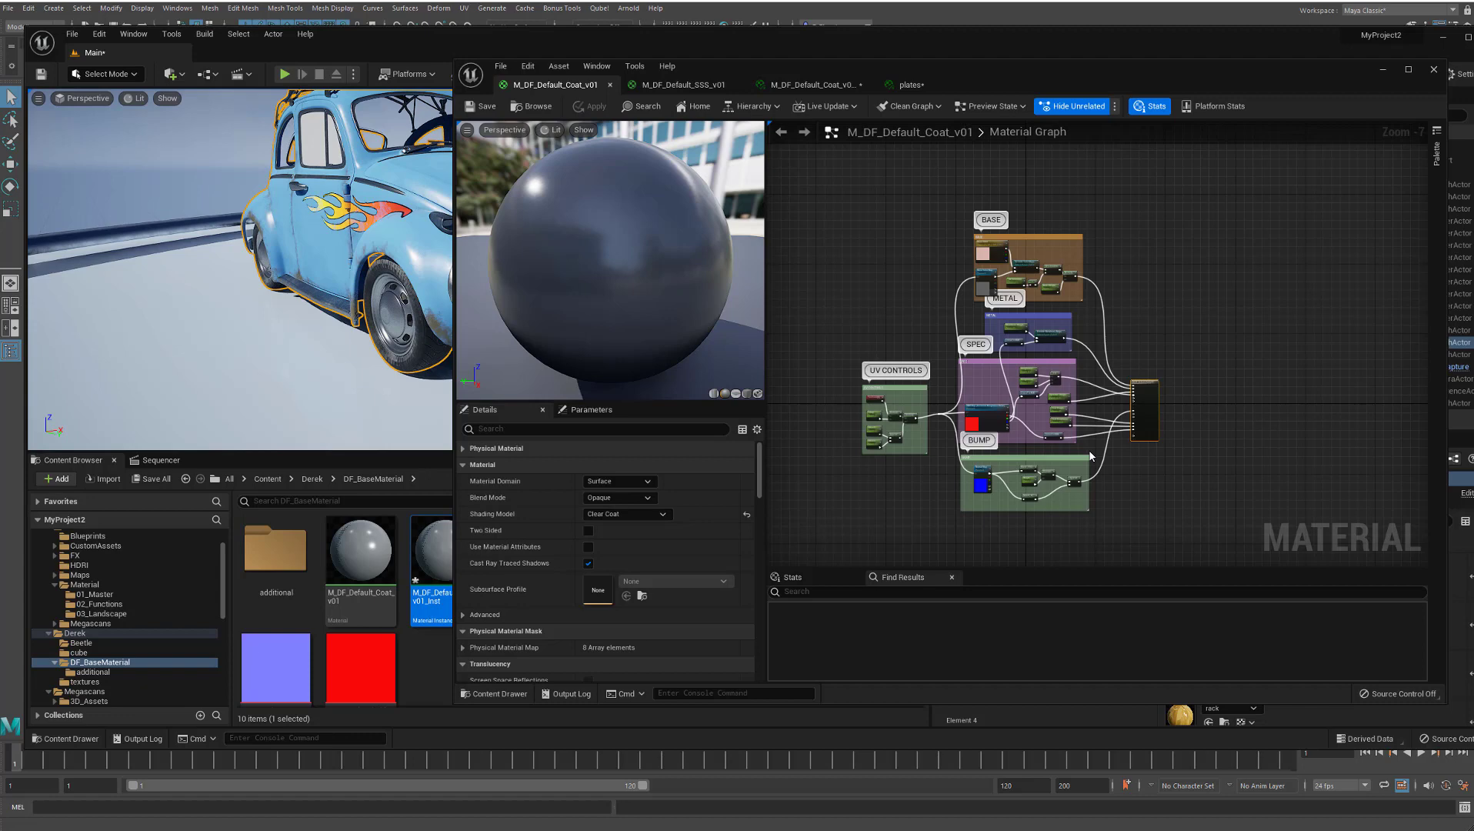
# - Pan the M_DF_Default_Coat_v01 graph across its METAL, SPEC and BASE groups, then minimize the editor
pyautogui.scroll(4, 1089, 455)
pyautogui.moveTo(1115, 436); pyautogui.dragTo(1195, 344, button='right')
pyautogui.moveTo(1326, 310); pyautogui.dragTo(1229, 402, button='right')
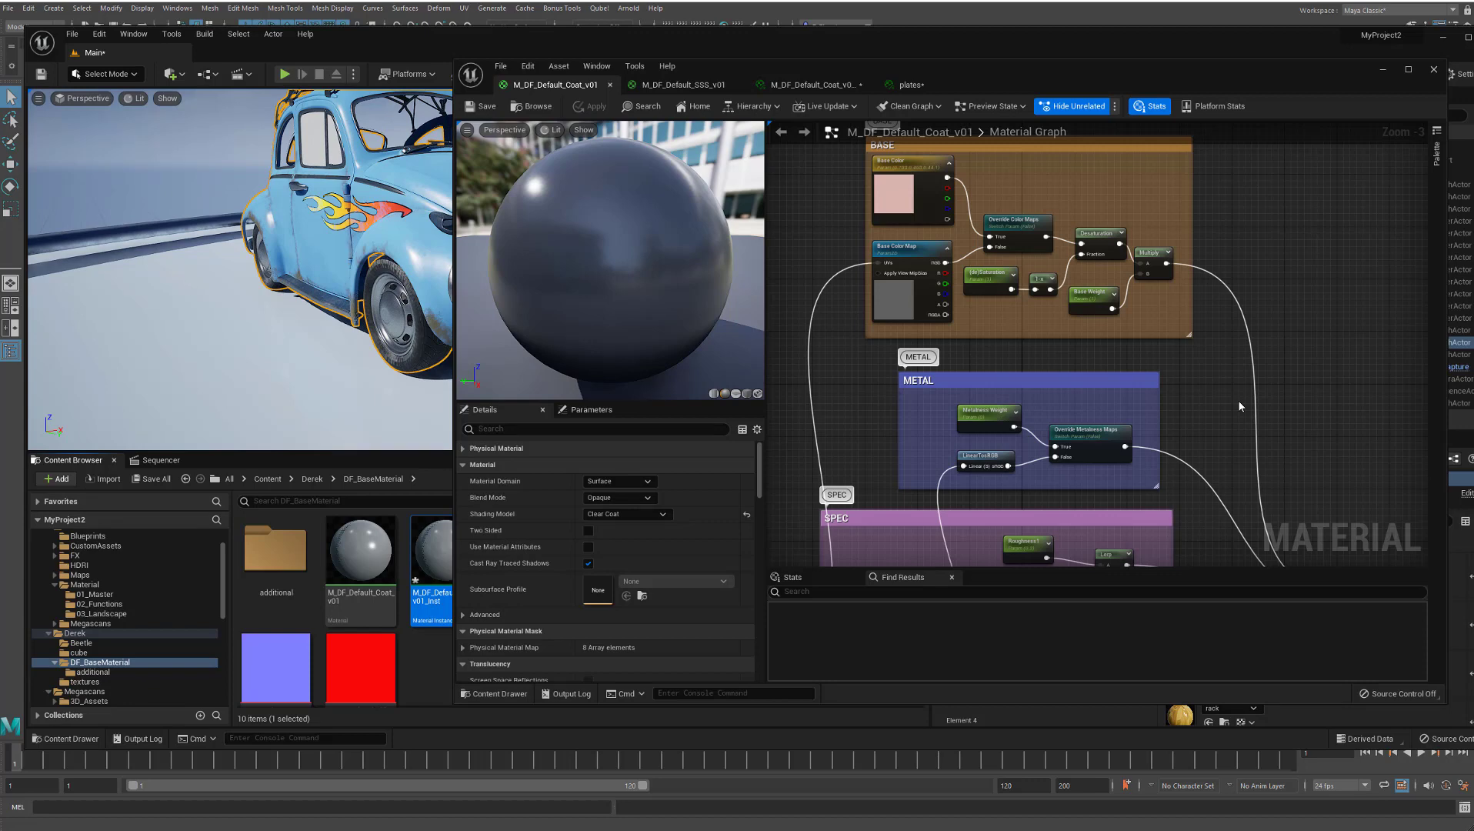
pyautogui.click(1382, 72)
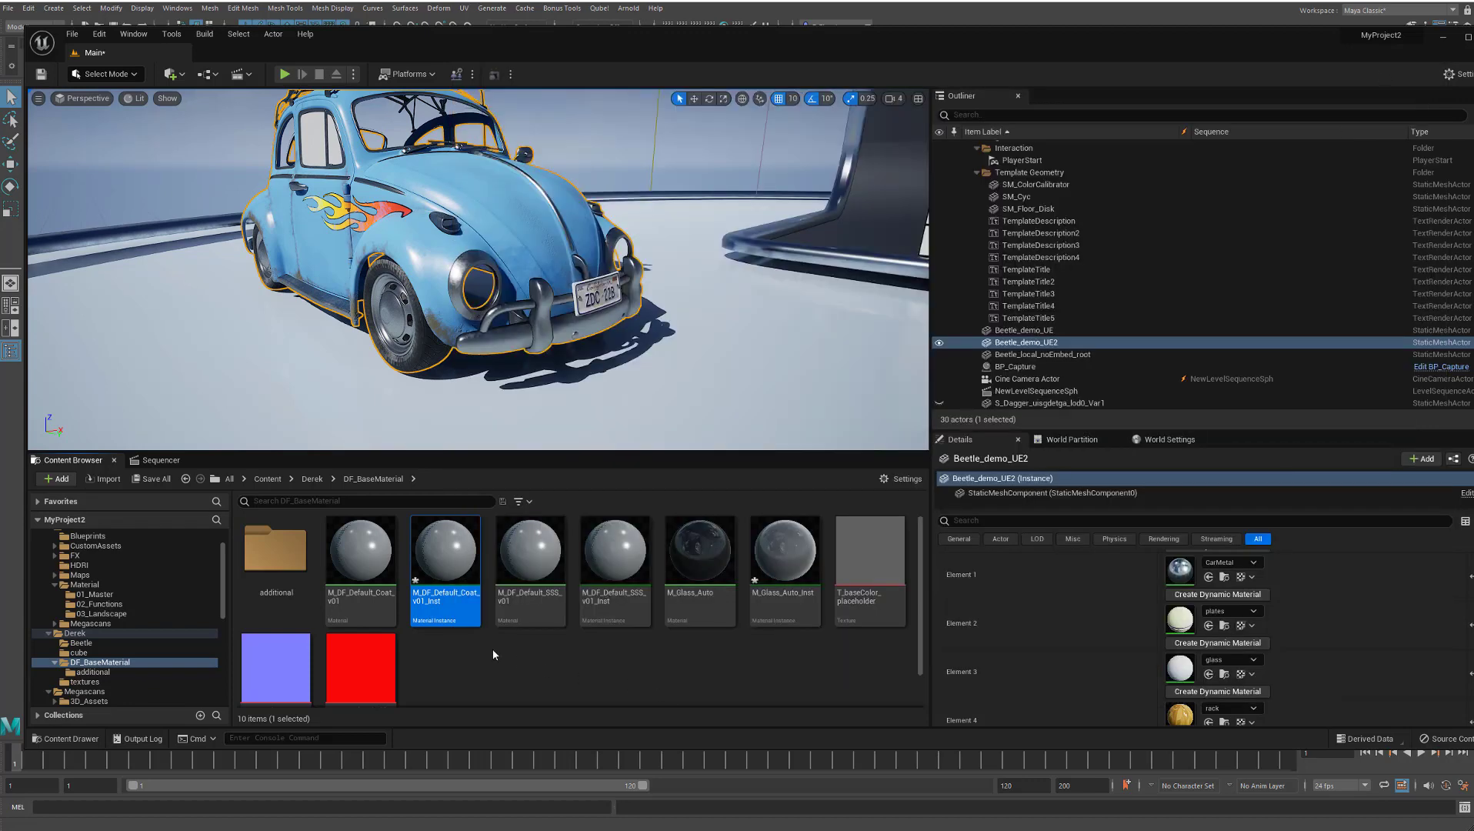
pyautogui.click(86, 643)
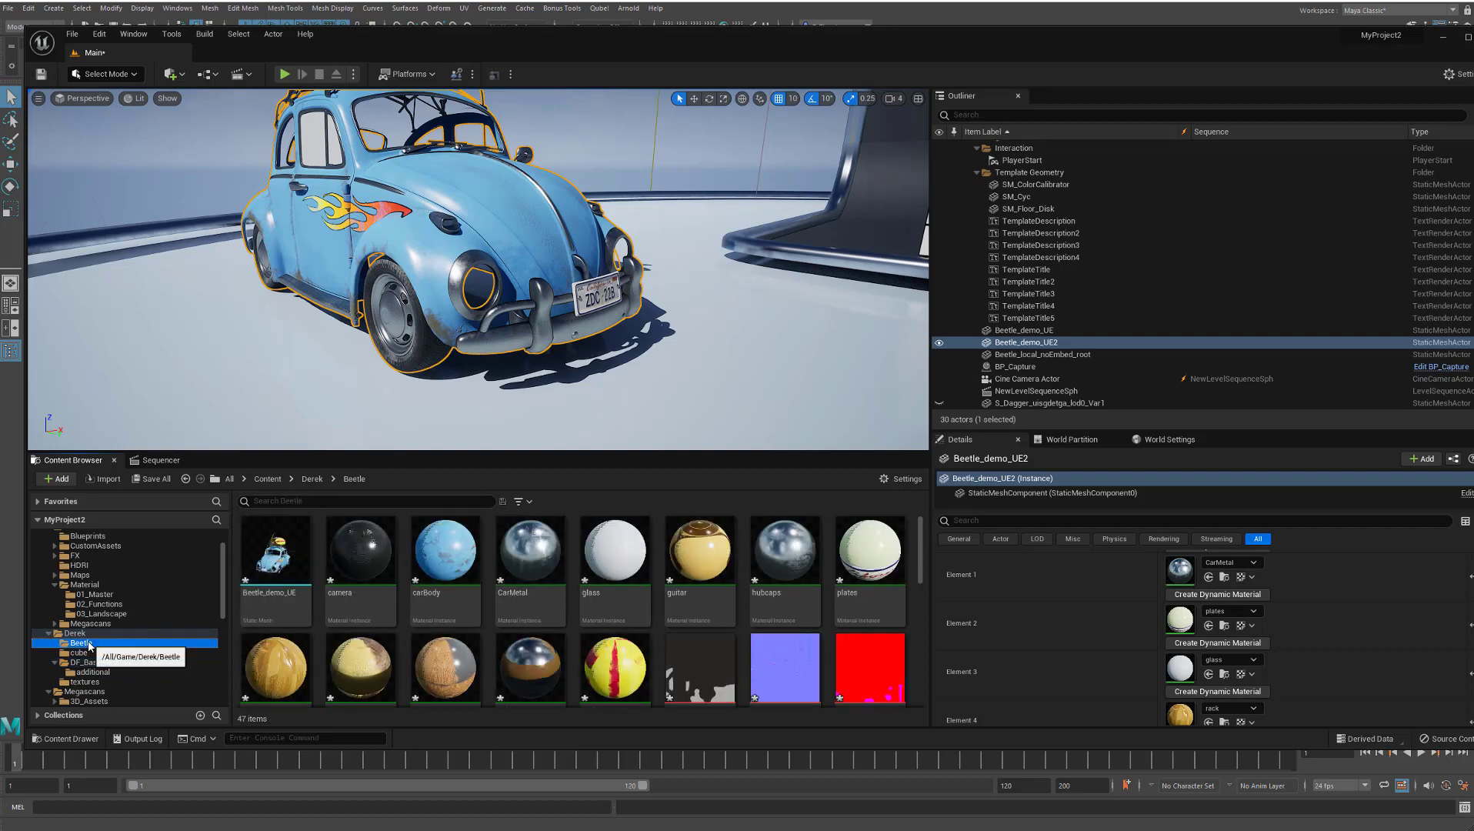
pyautogui.scroll(-2, 922, 567)
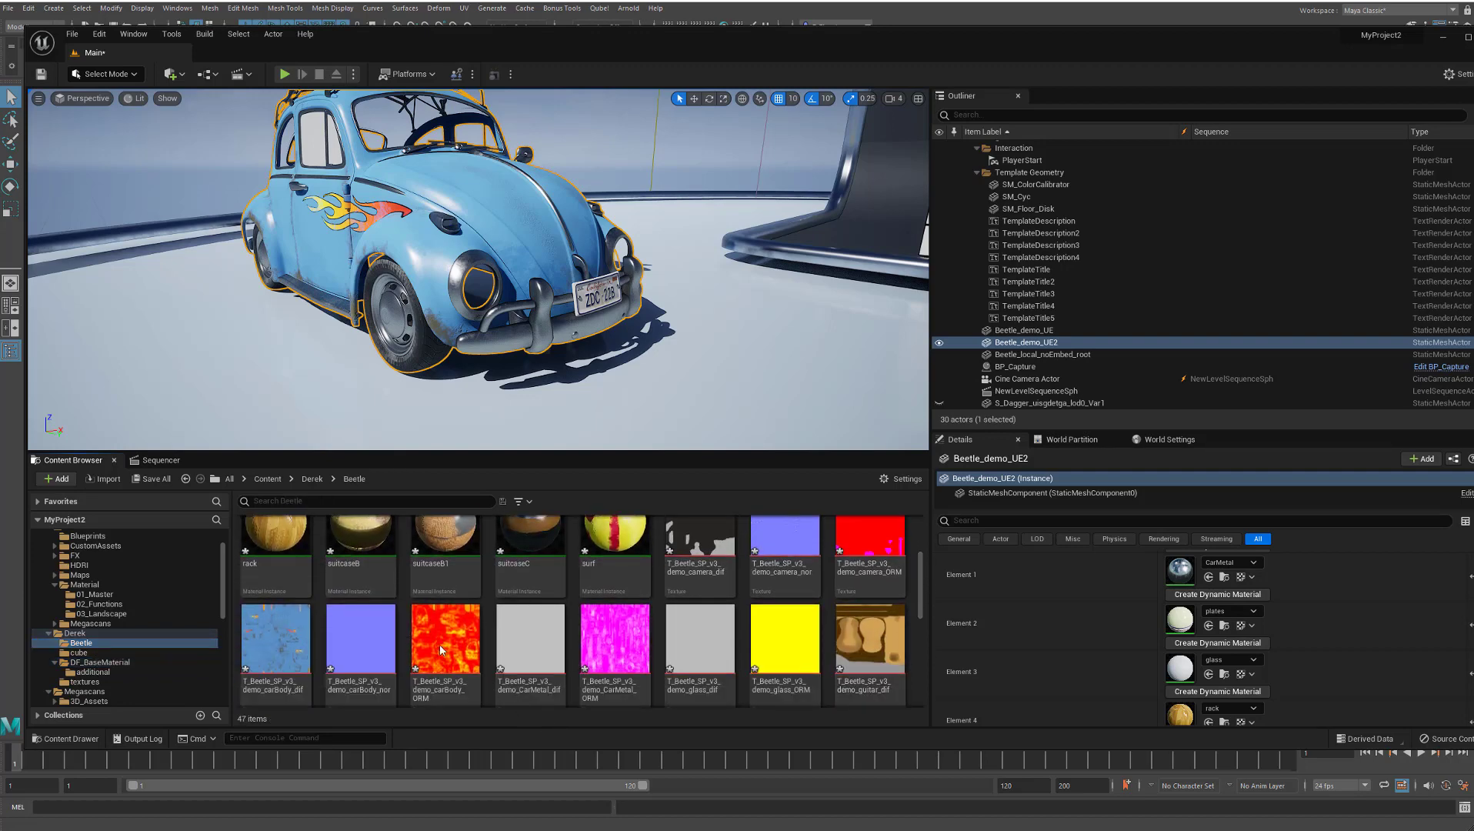
pyautogui.doubleClick(431, 634)
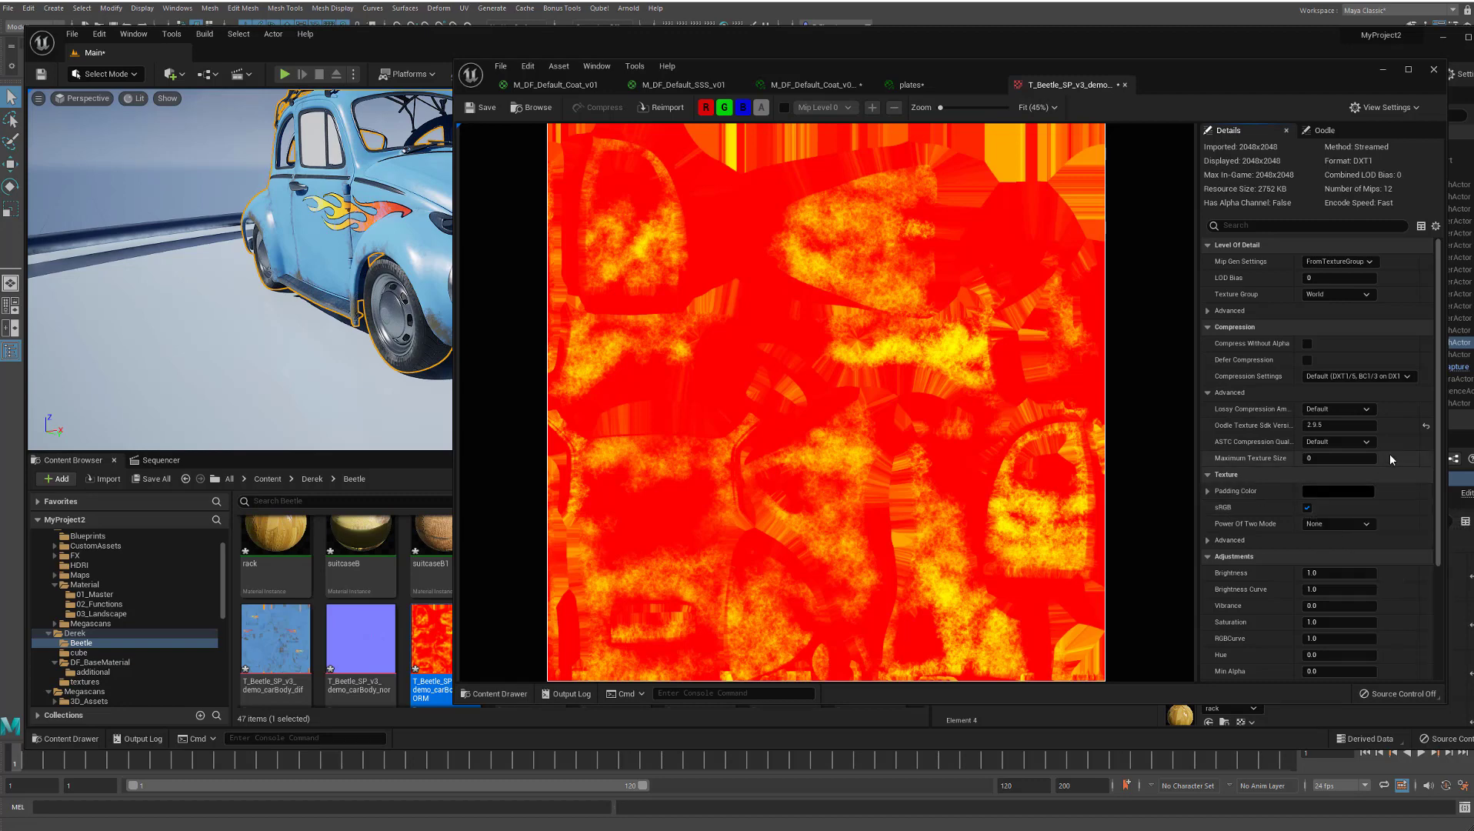
pyautogui.click(1434, 71)
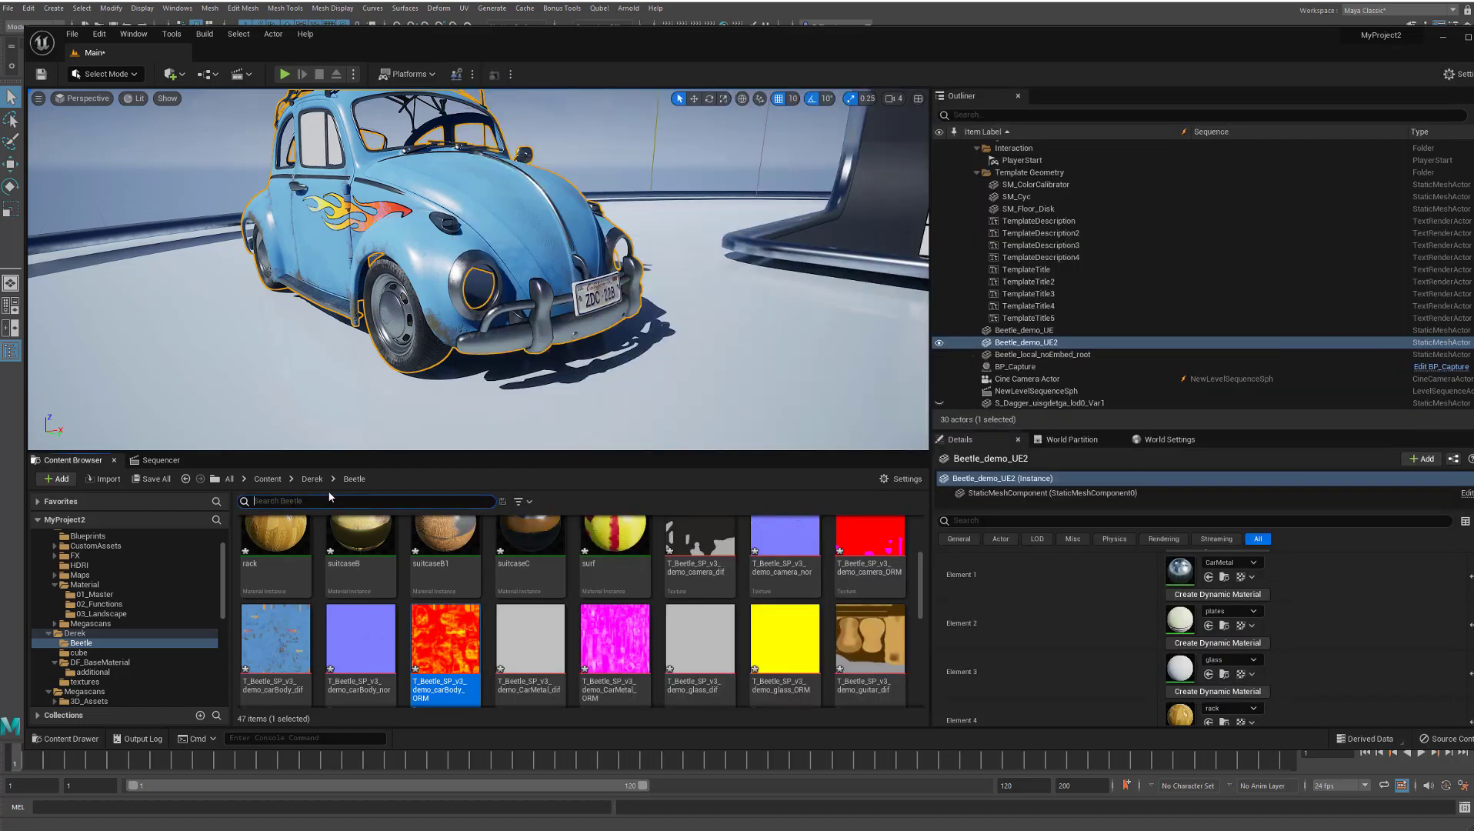
# - Filter the Beetle folder by 'orm' and bulk-review all 13 ORM textures in the Property Matrix
pyautogui.write('orm')
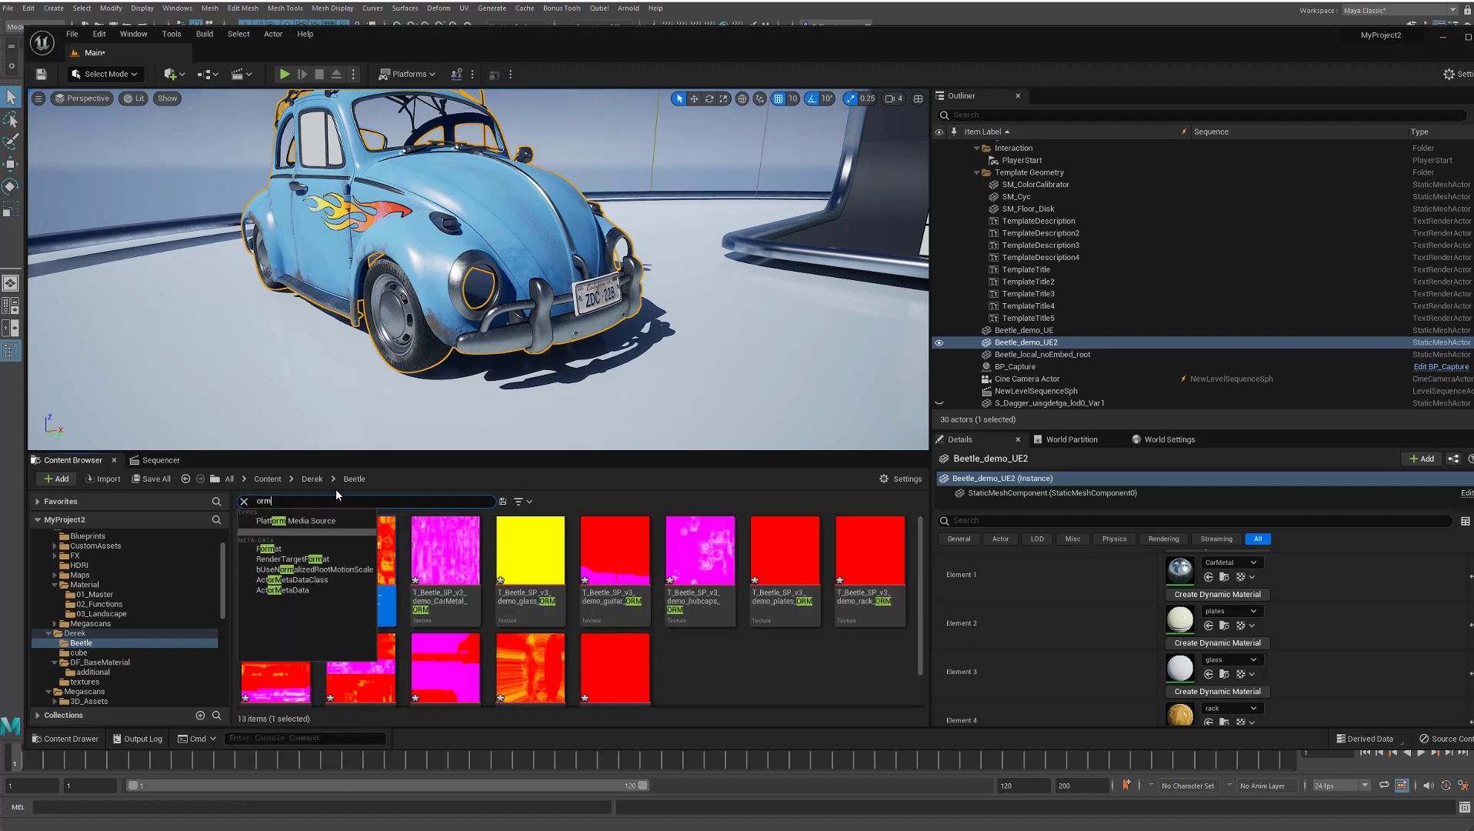
pyautogui.press('Escape')
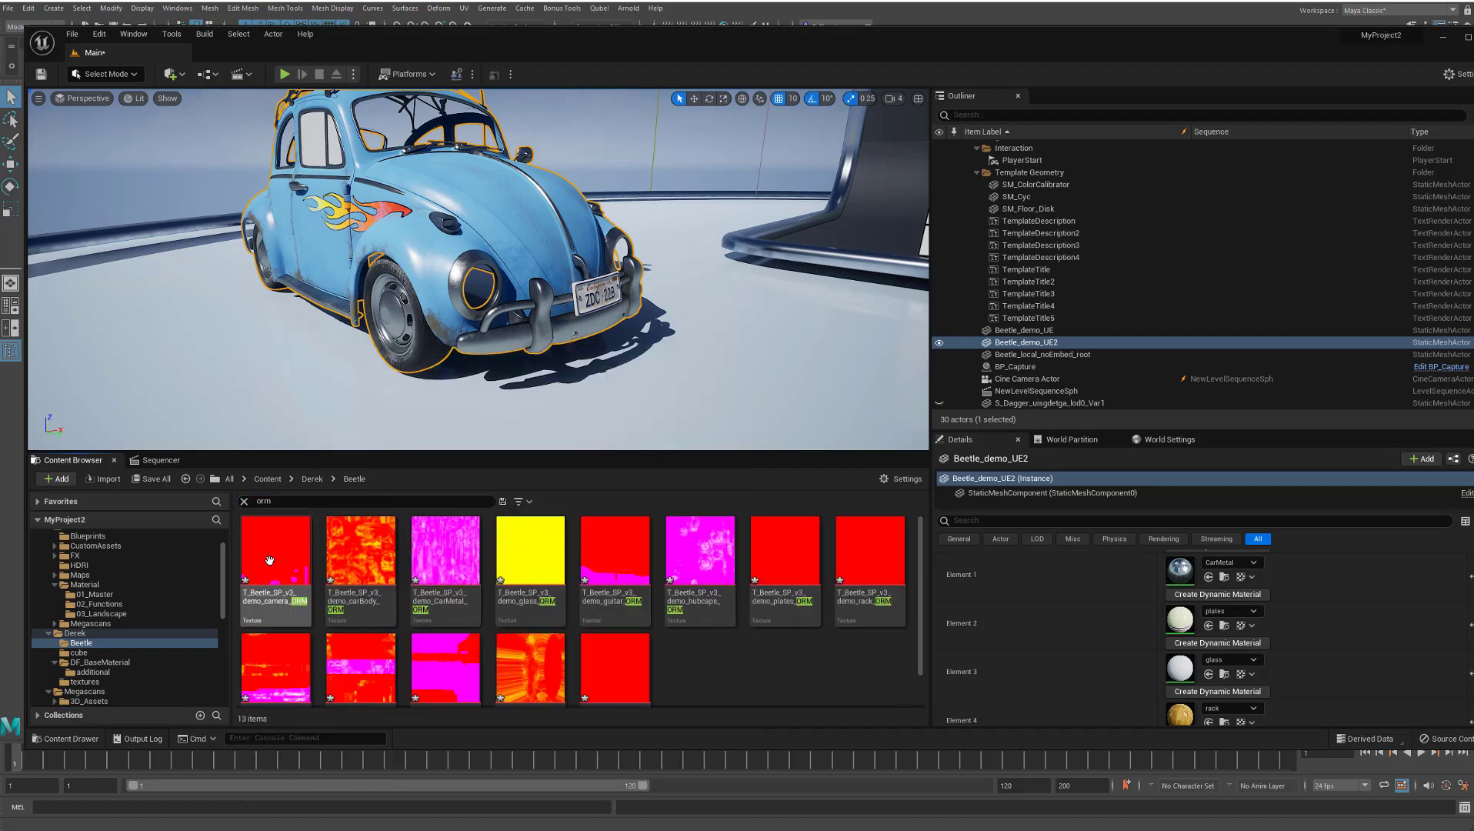
pyautogui.hotkey('ctrl', 'a')
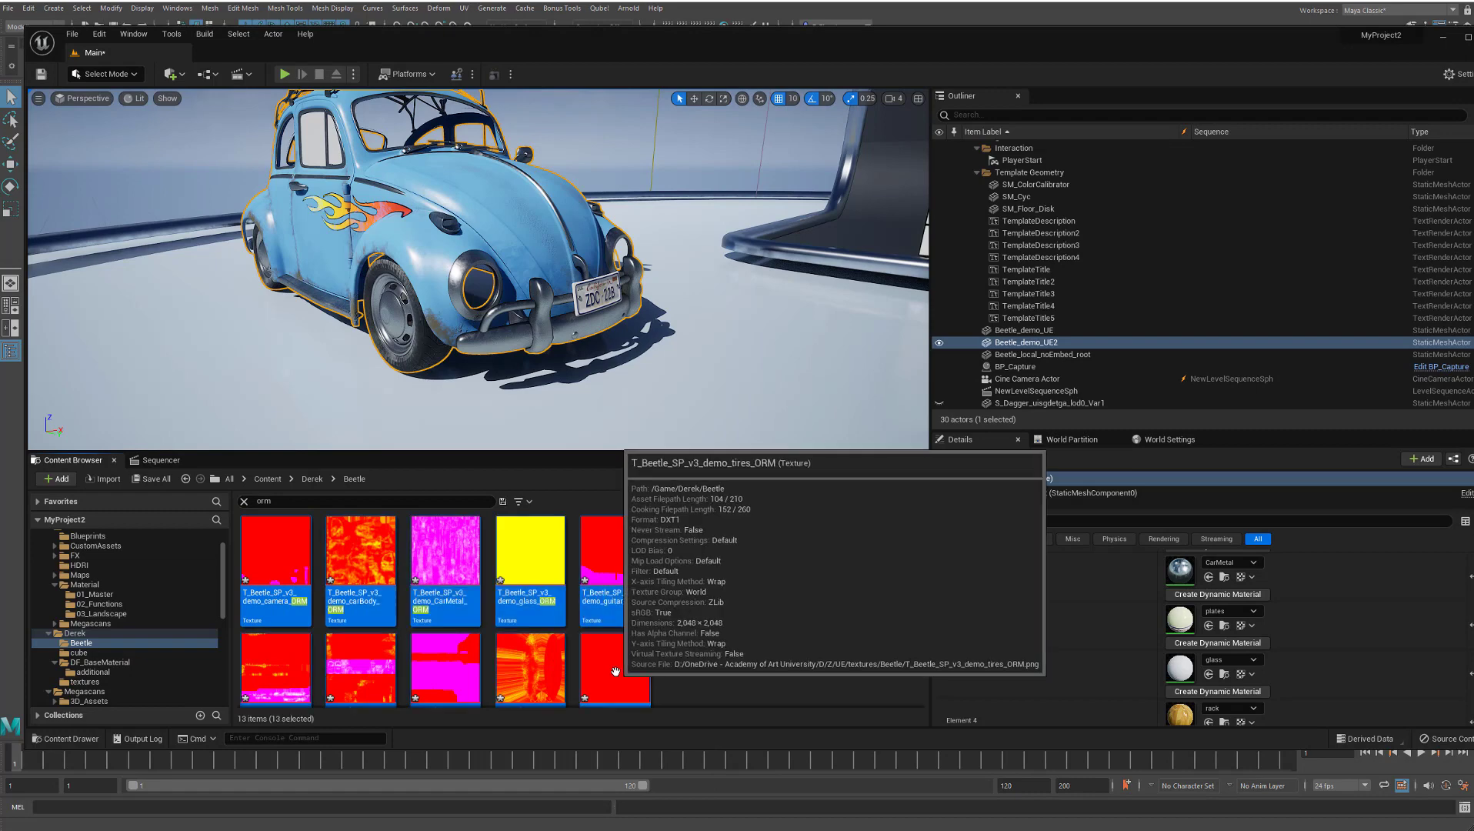
pyautogui.rightClick(621, 673)
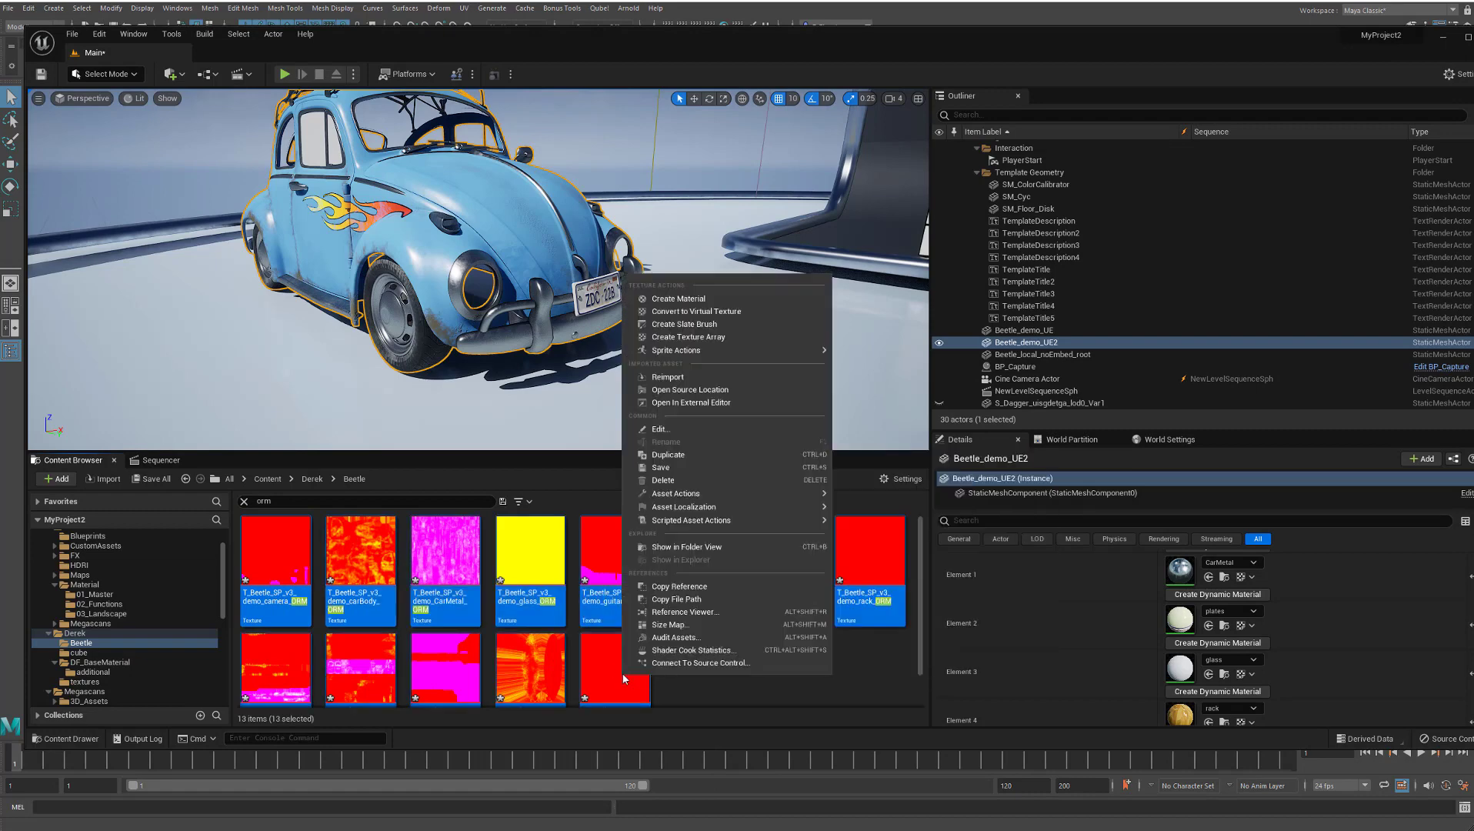
pyautogui.moveTo(695, 495)
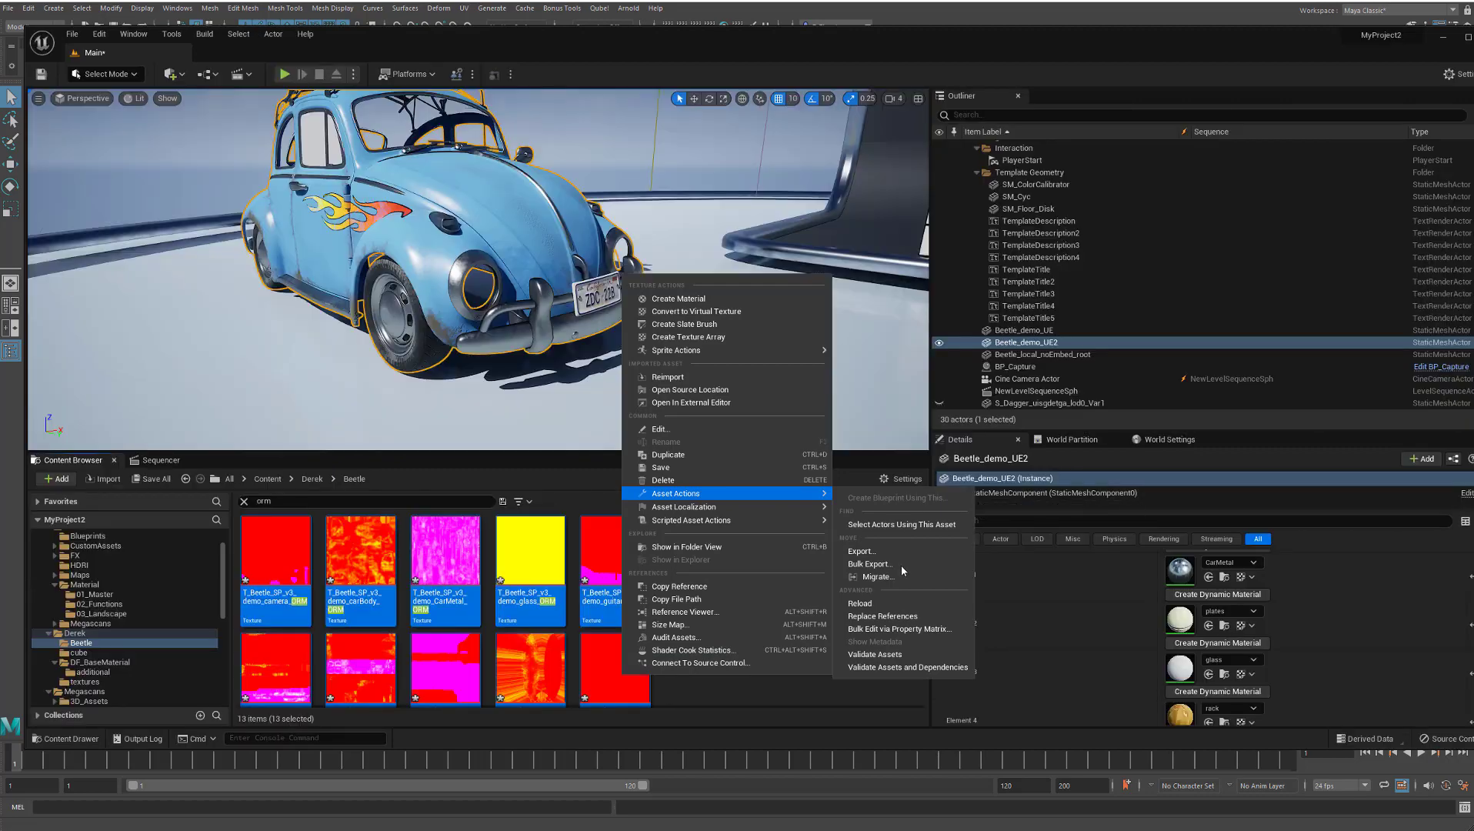
pyautogui.click(918, 630)
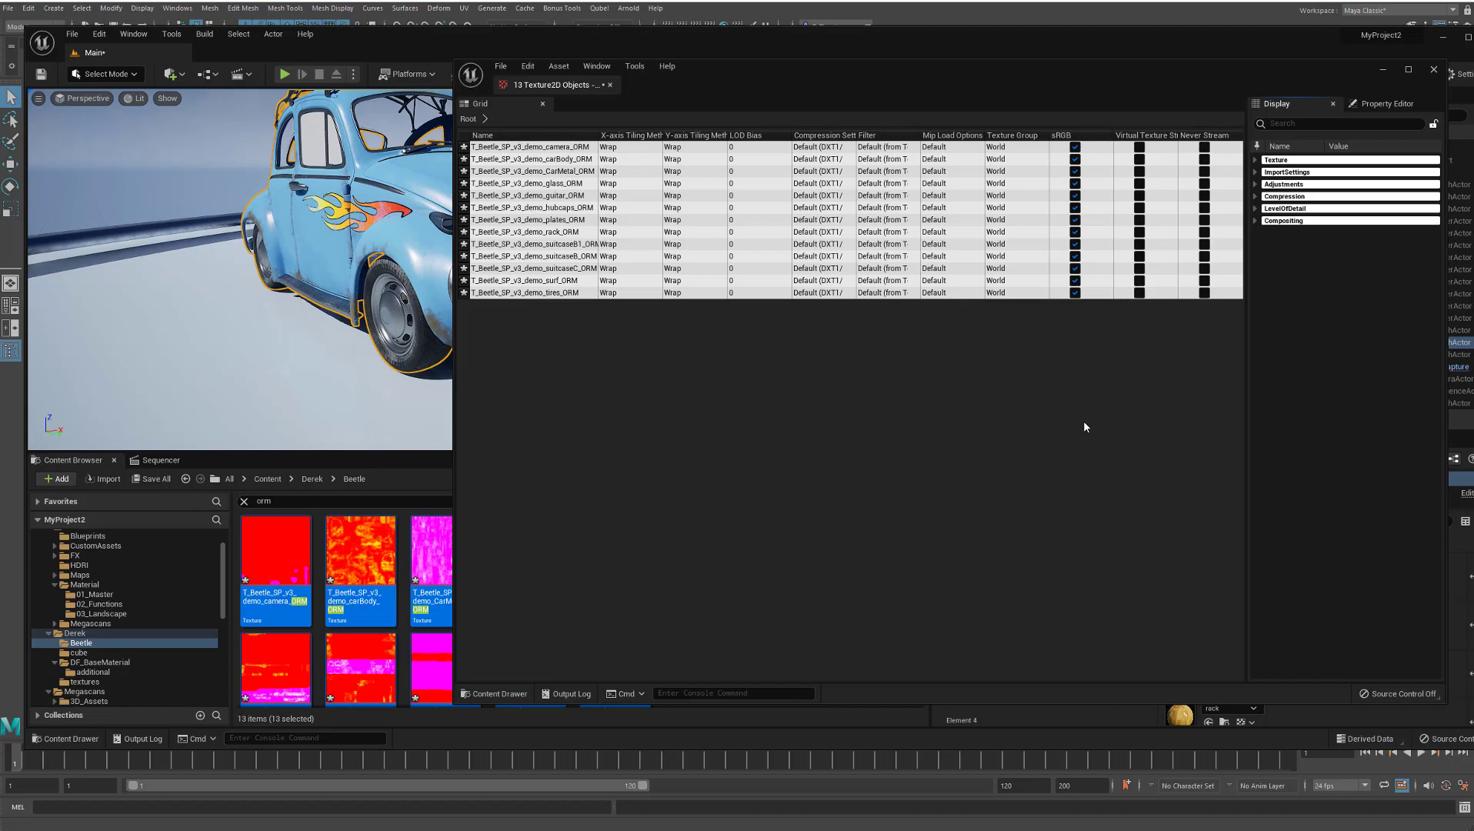
pyautogui.click(753, 697)
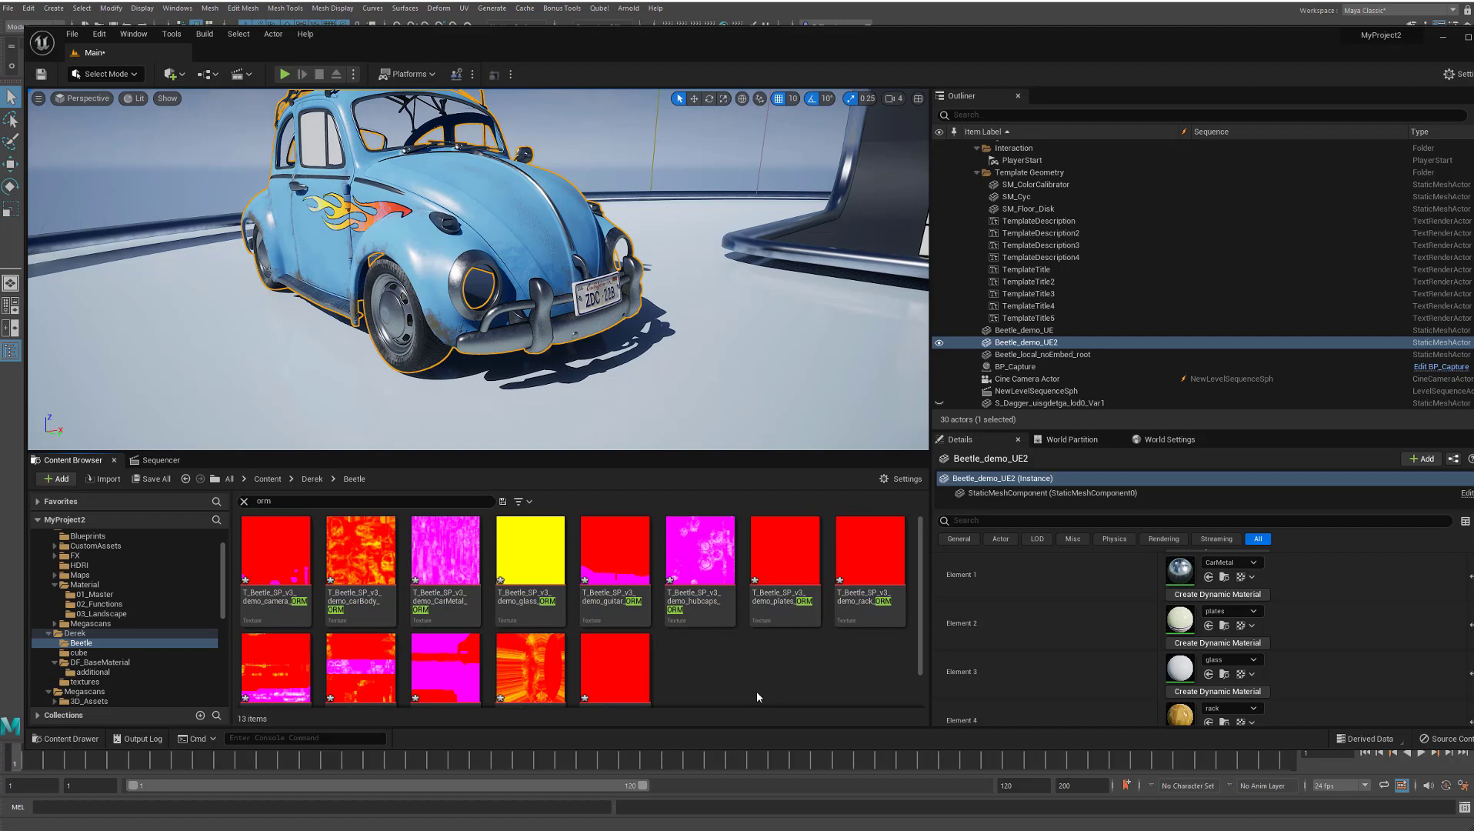
# - Clear the 'orm' filter and inspect the coat parent's LinearTosRGB roughness node and BUMP section
pyautogui.click(244, 500)
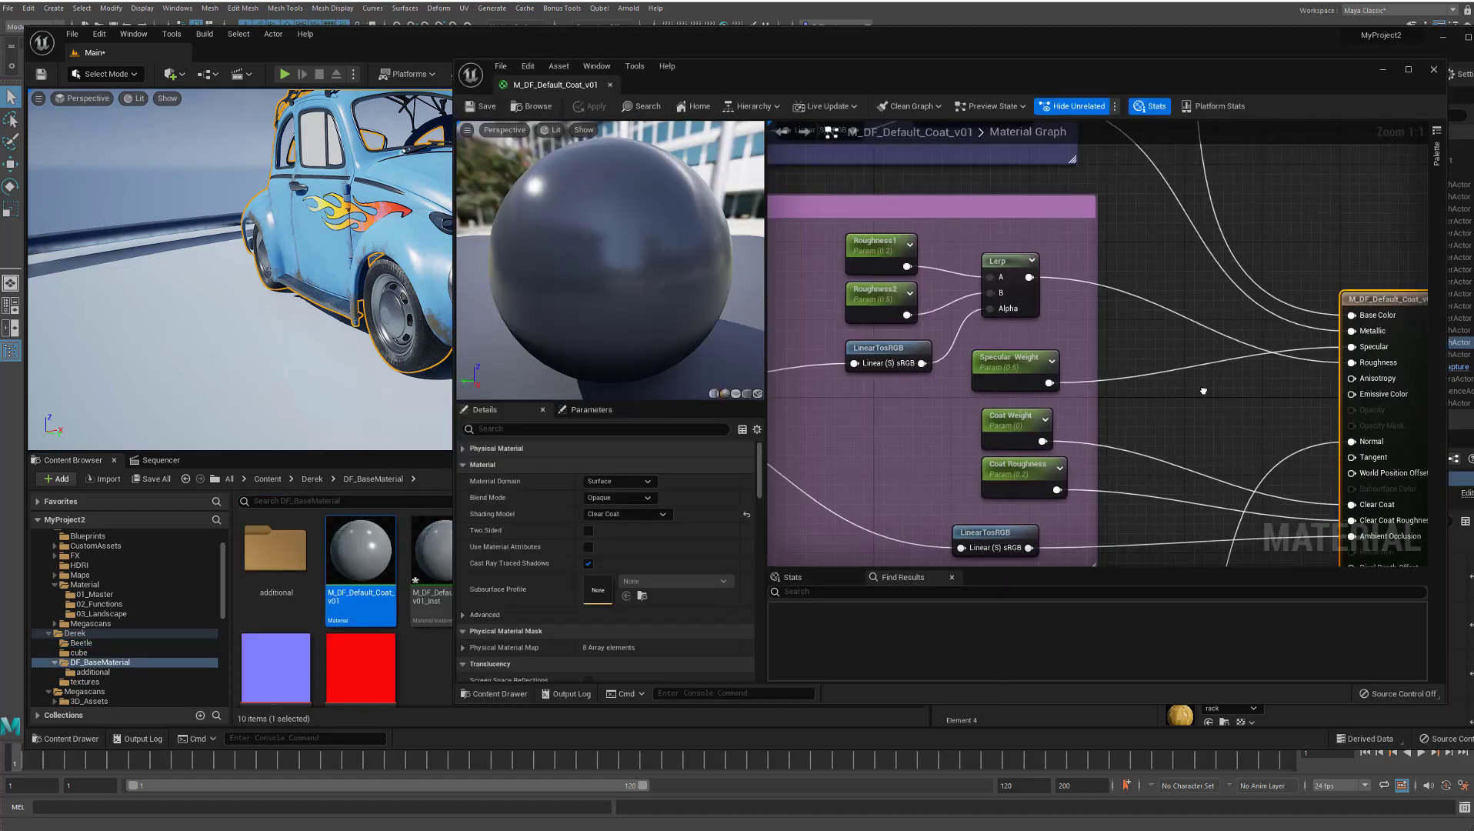
pyautogui.scroll(2, 1026, 365)
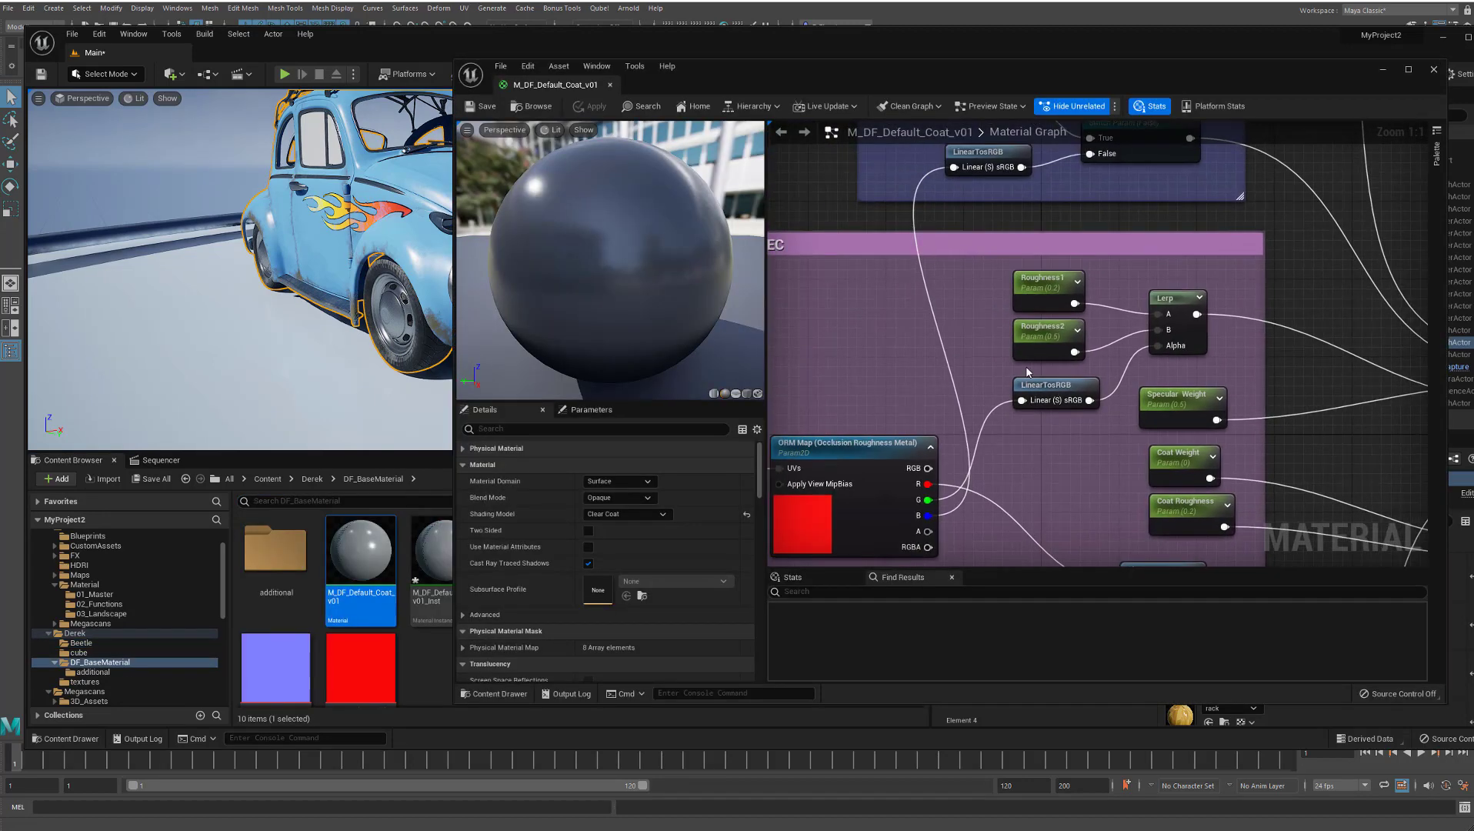
pyautogui.moveTo(925, 347); pyautogui.dragTo(1036, 248, button='right')
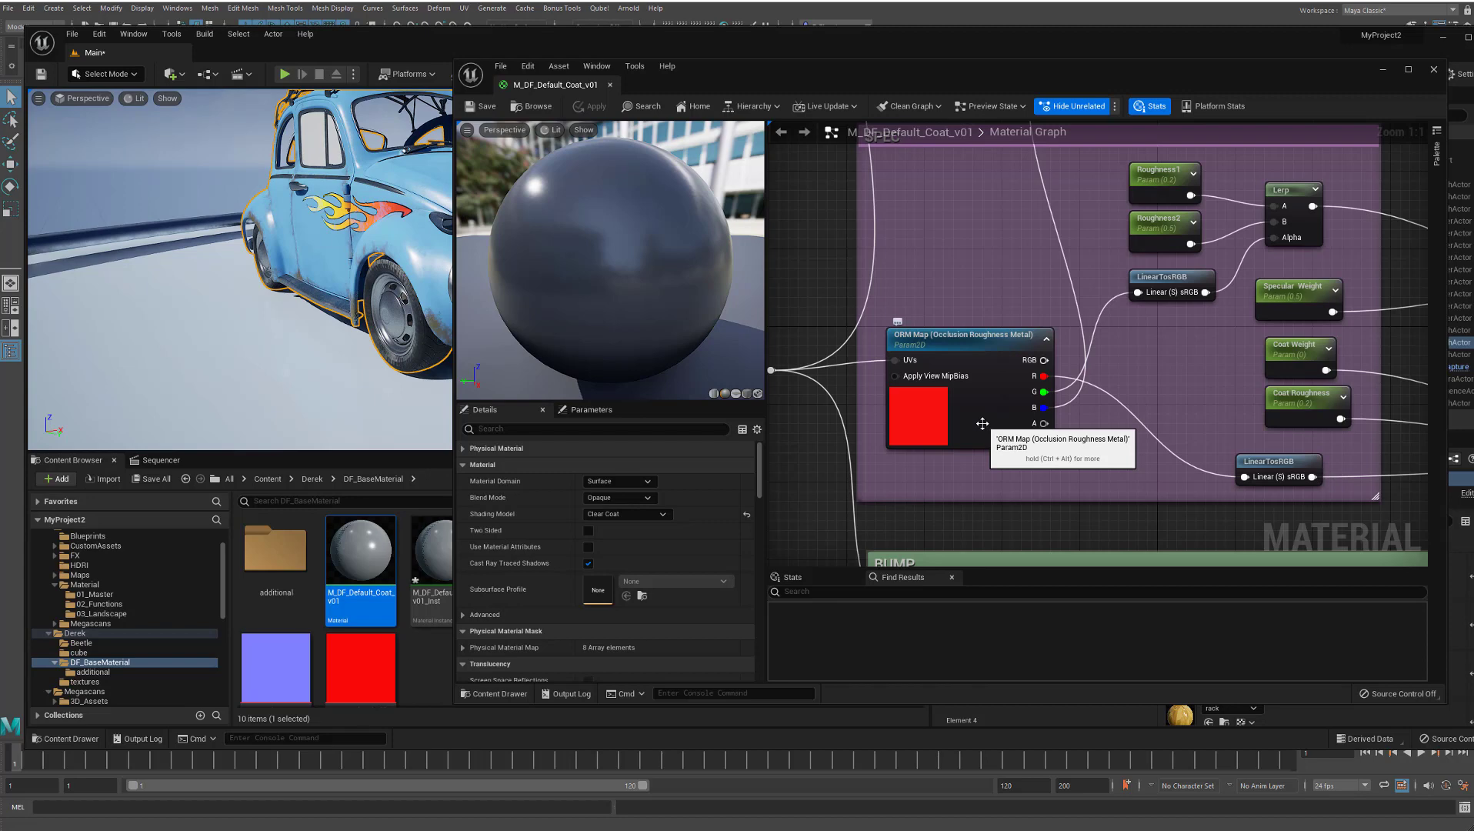
pyautogui.click(1164, 273)
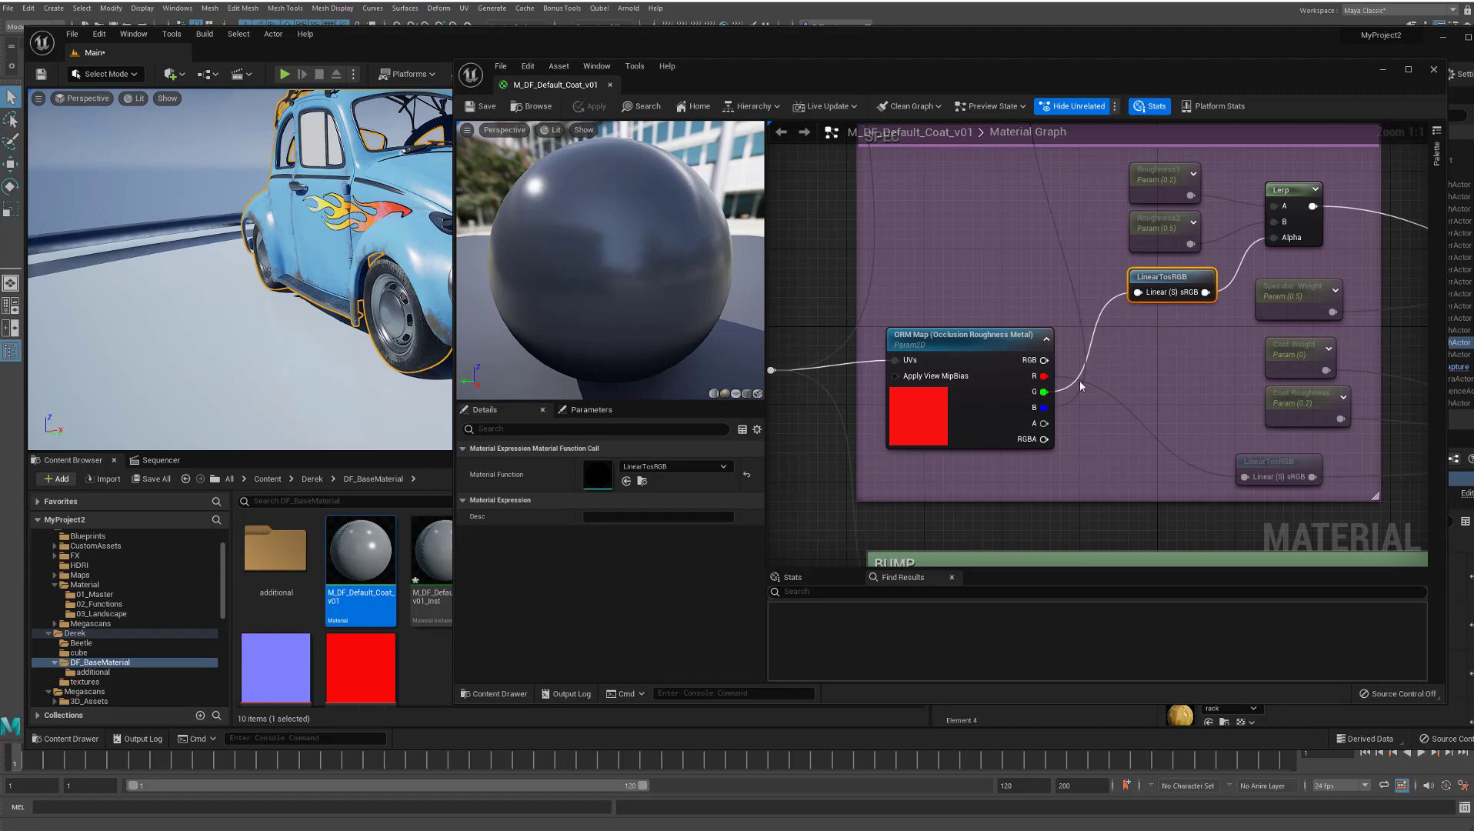
pyautogui.moveTo(1200, 402); pyautogui.dragTo(1163, 354, button='right')
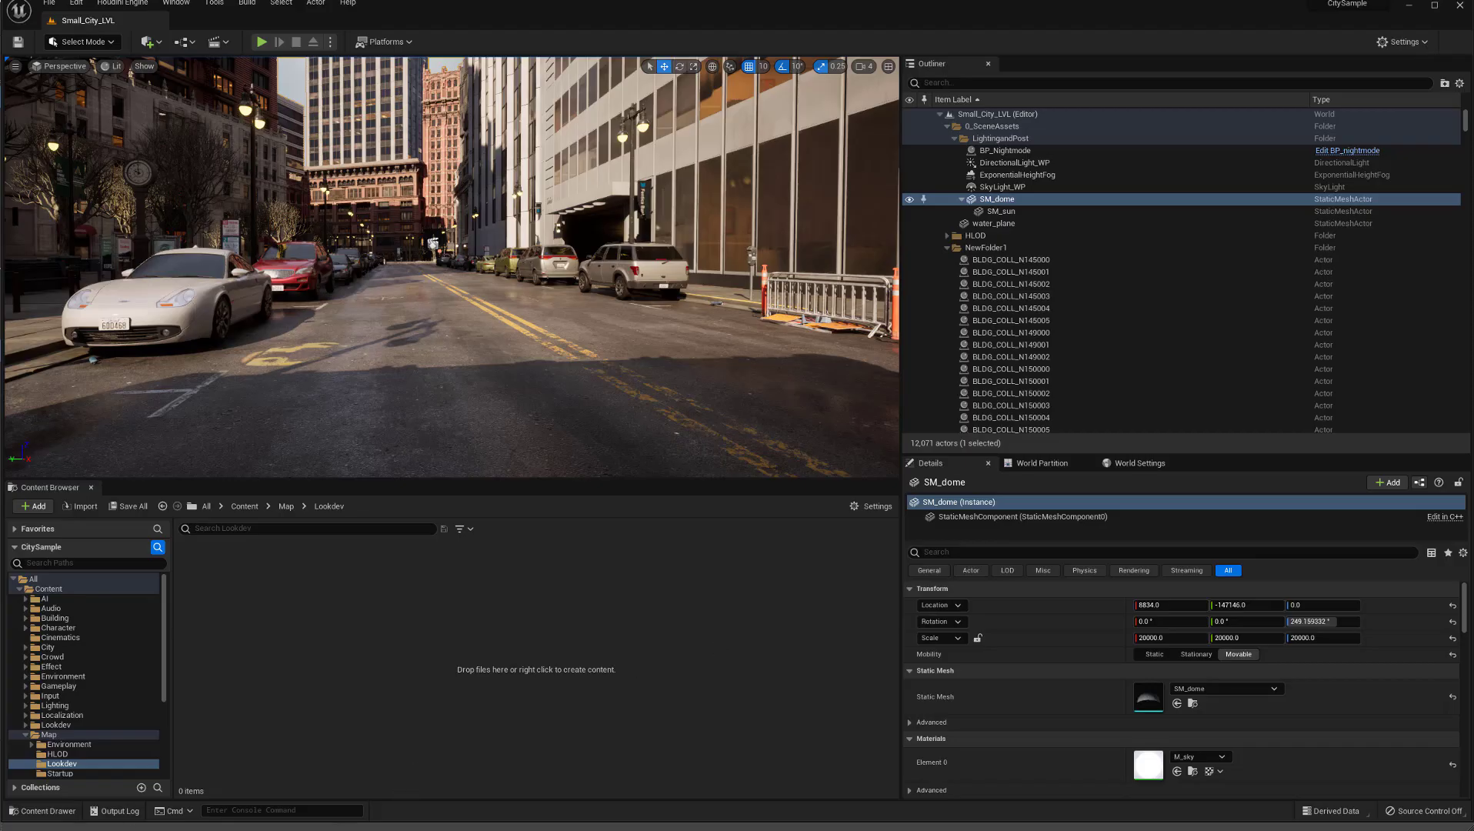
# - Select all six .uasset files in the UE shaders folder and drag them toward the Content Browser
pyautogui.hotkey('alt', 'Tab')
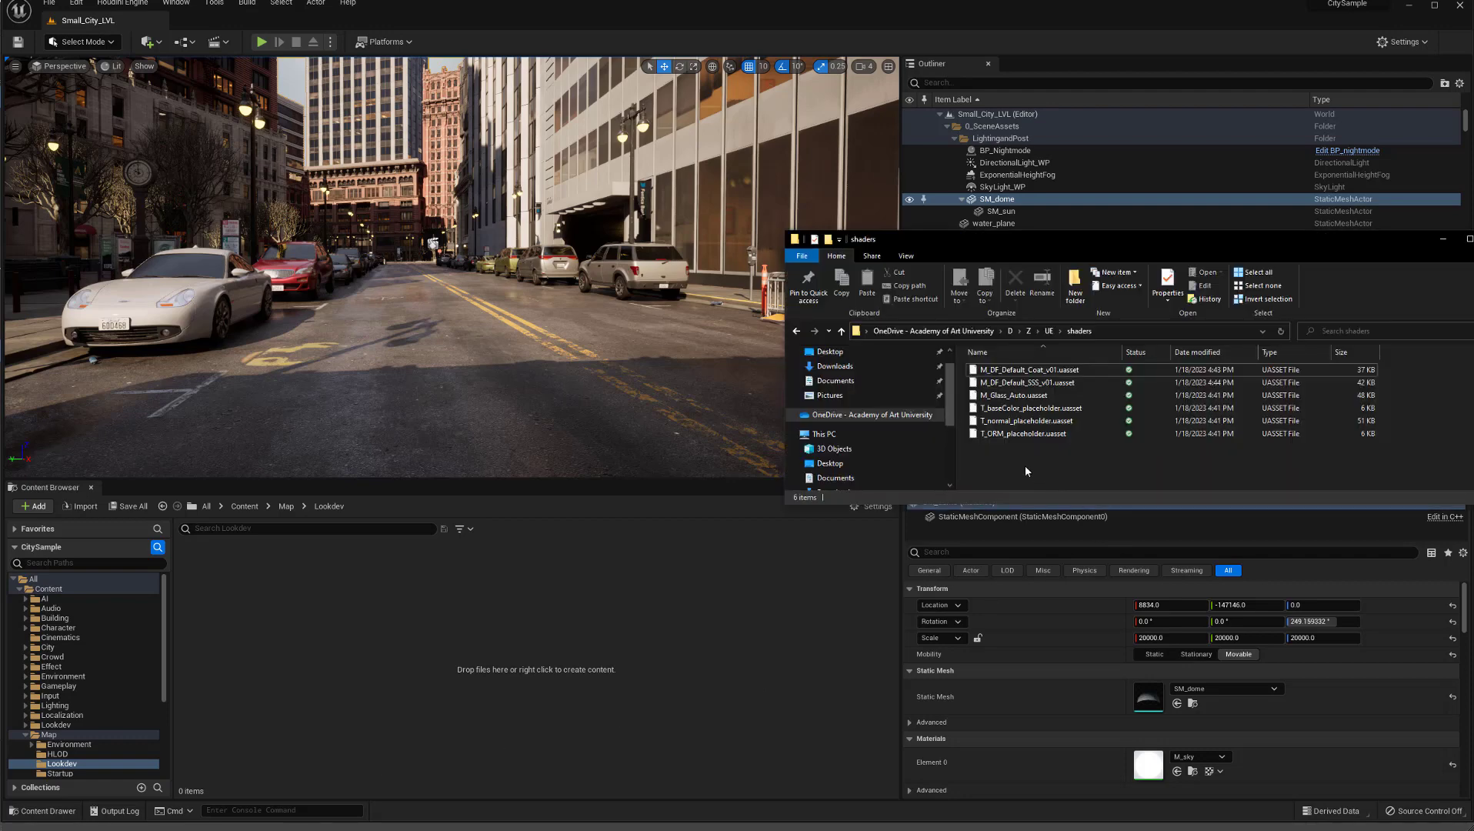
pyautogui.moveTo(1012, 463); pyautogui.dragTo(996, 366)
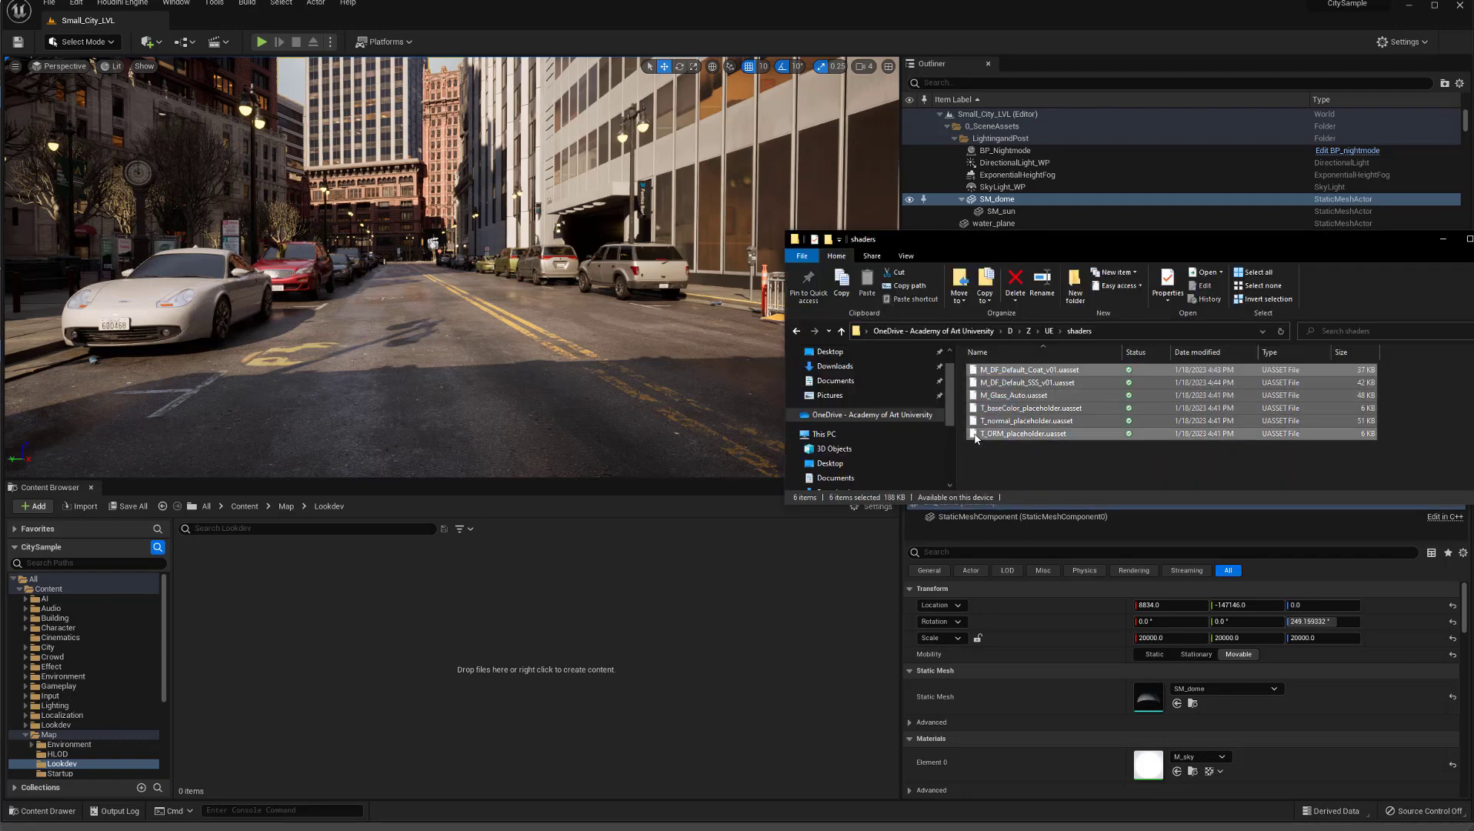
pyautogui.moveTo(992, 433); pyautogui.dragTo(636, 621)
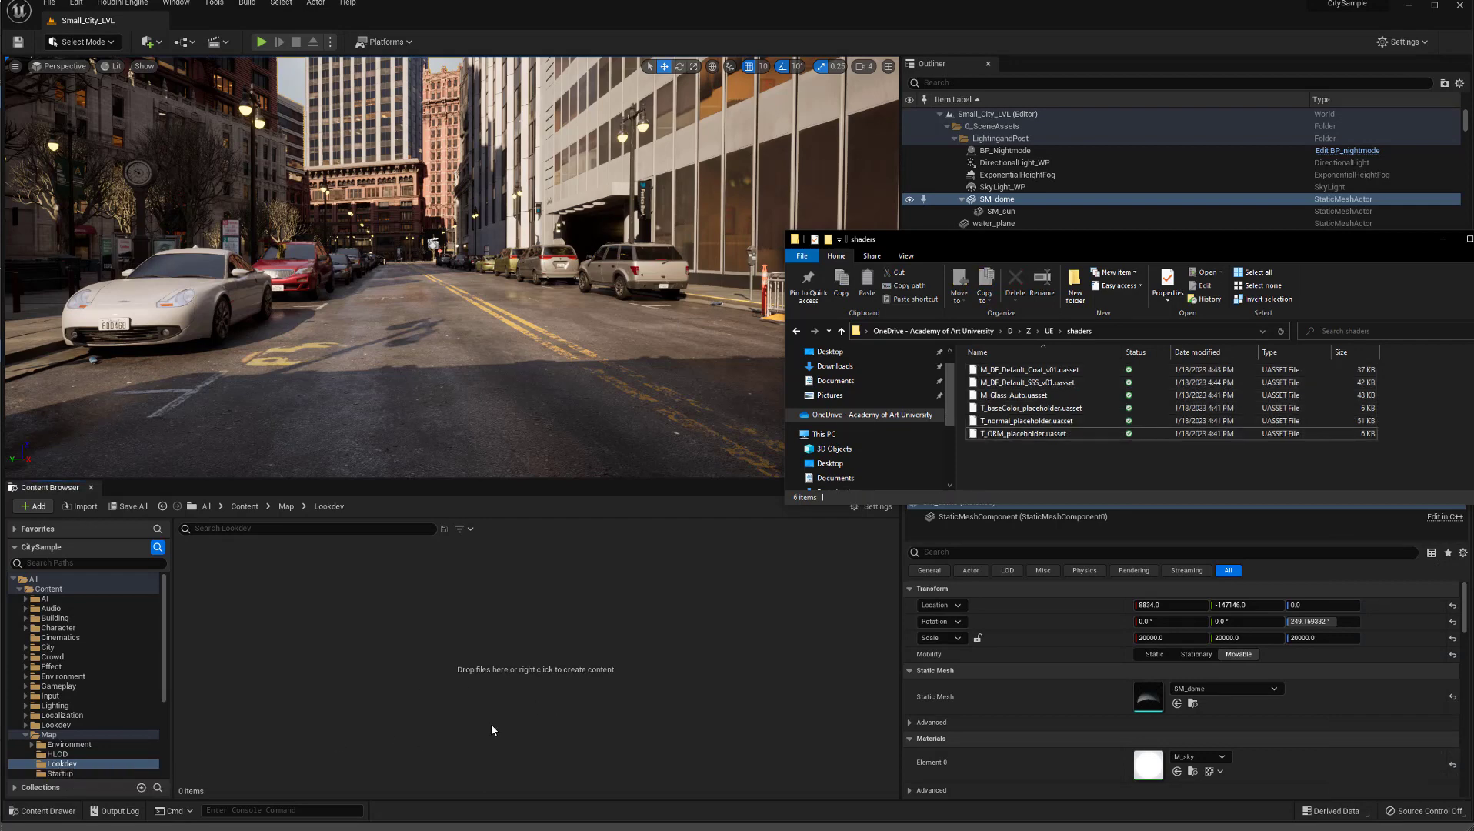
# - Open the City Sample Lookdev folder in File Explorer from the Content Browser
pyautogui.rightClick(83, 763)
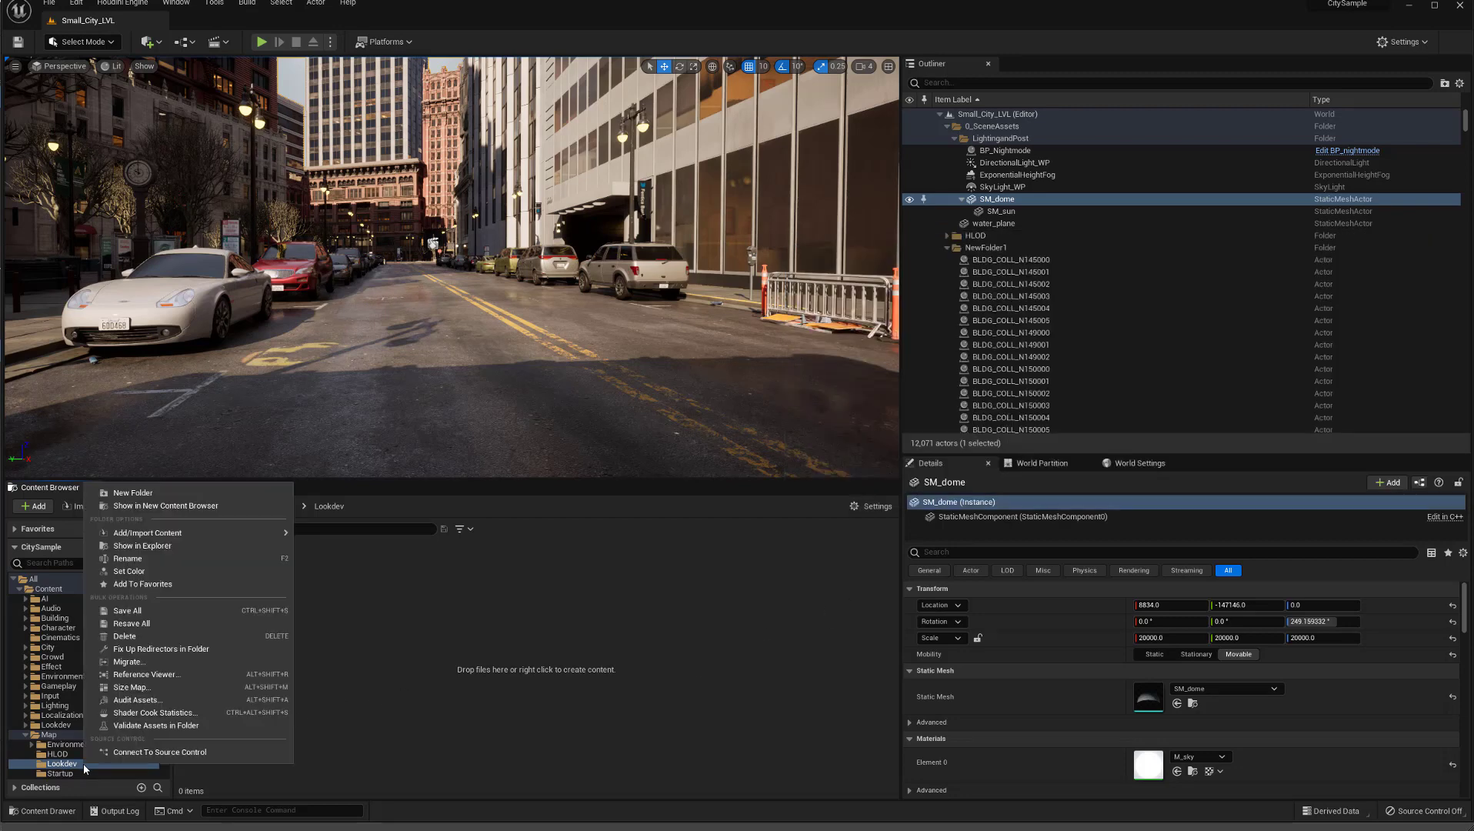
pyautogui.click(151, 546)
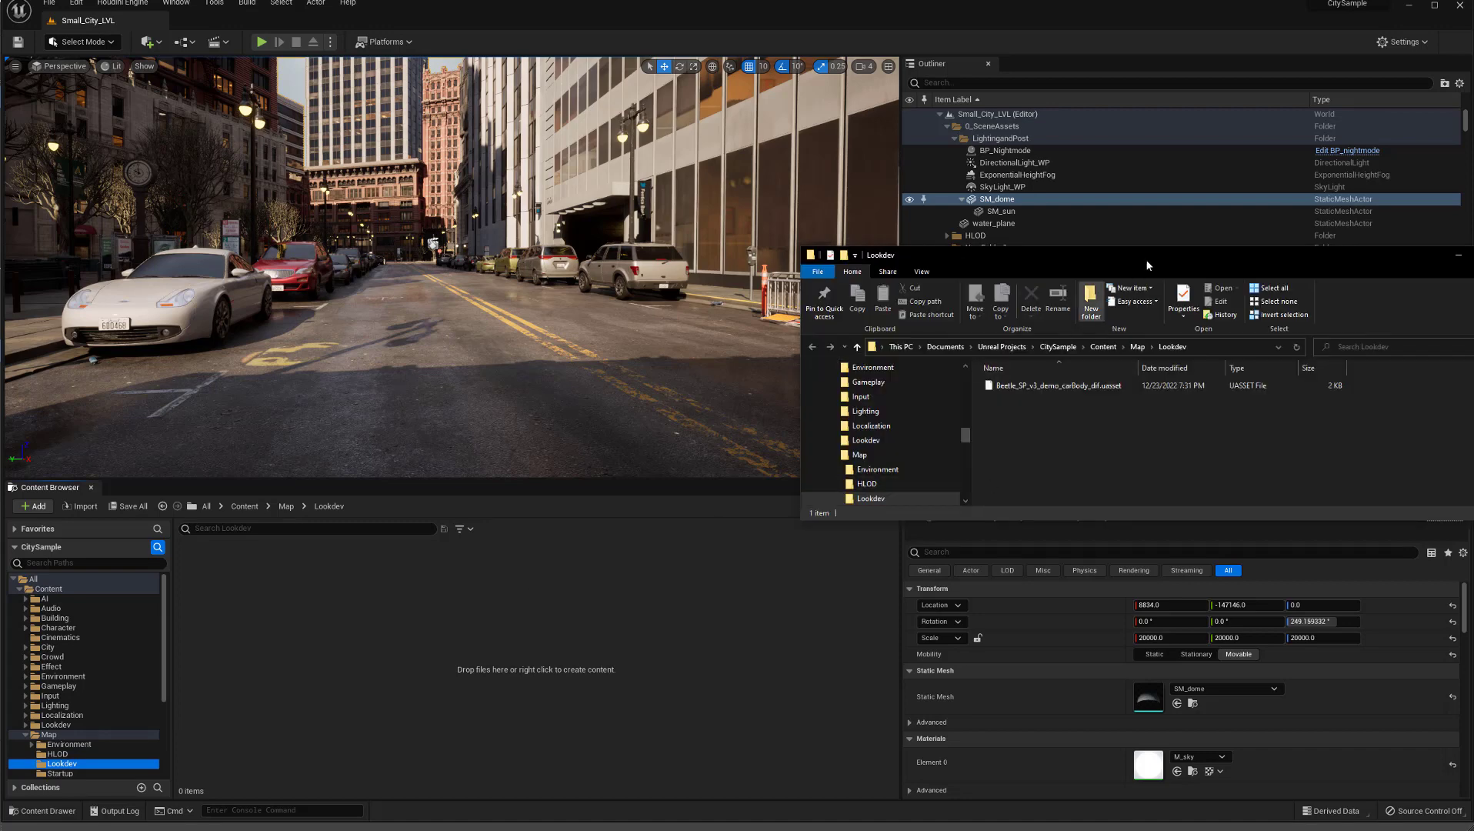
pyautogui.moveTo(1145, 256); pyautogui.dragTo(502, 259)
# - Paste the six shader .uasset files from shaders into Lookdev and return to Unreal
pyautogui.hotkey('alt', 'Tab')
pyautogui.moveTo(1046, 467); pyautogui.dragTo(974, 368)
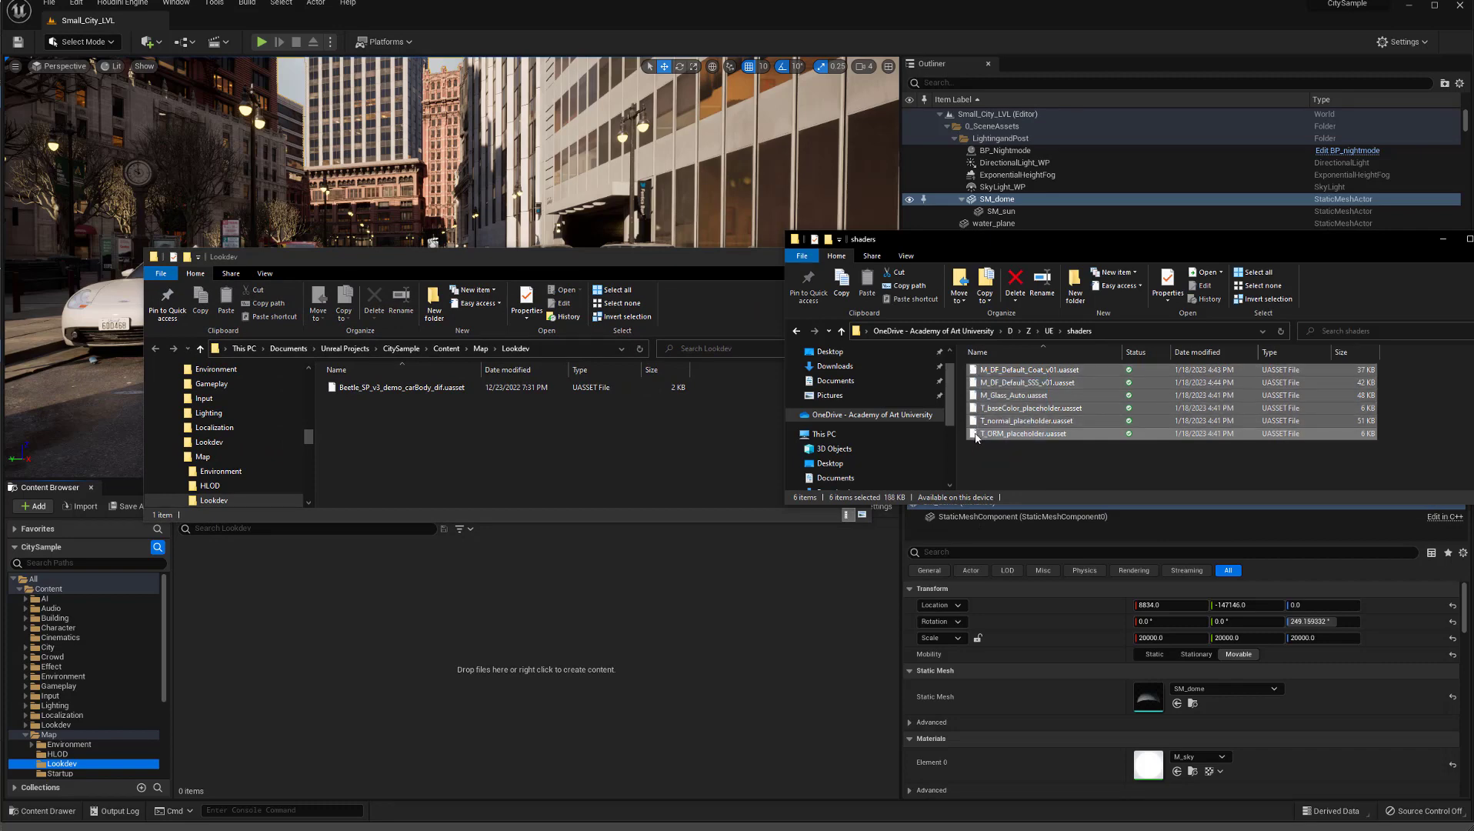
pyautogui.click(542, 266)
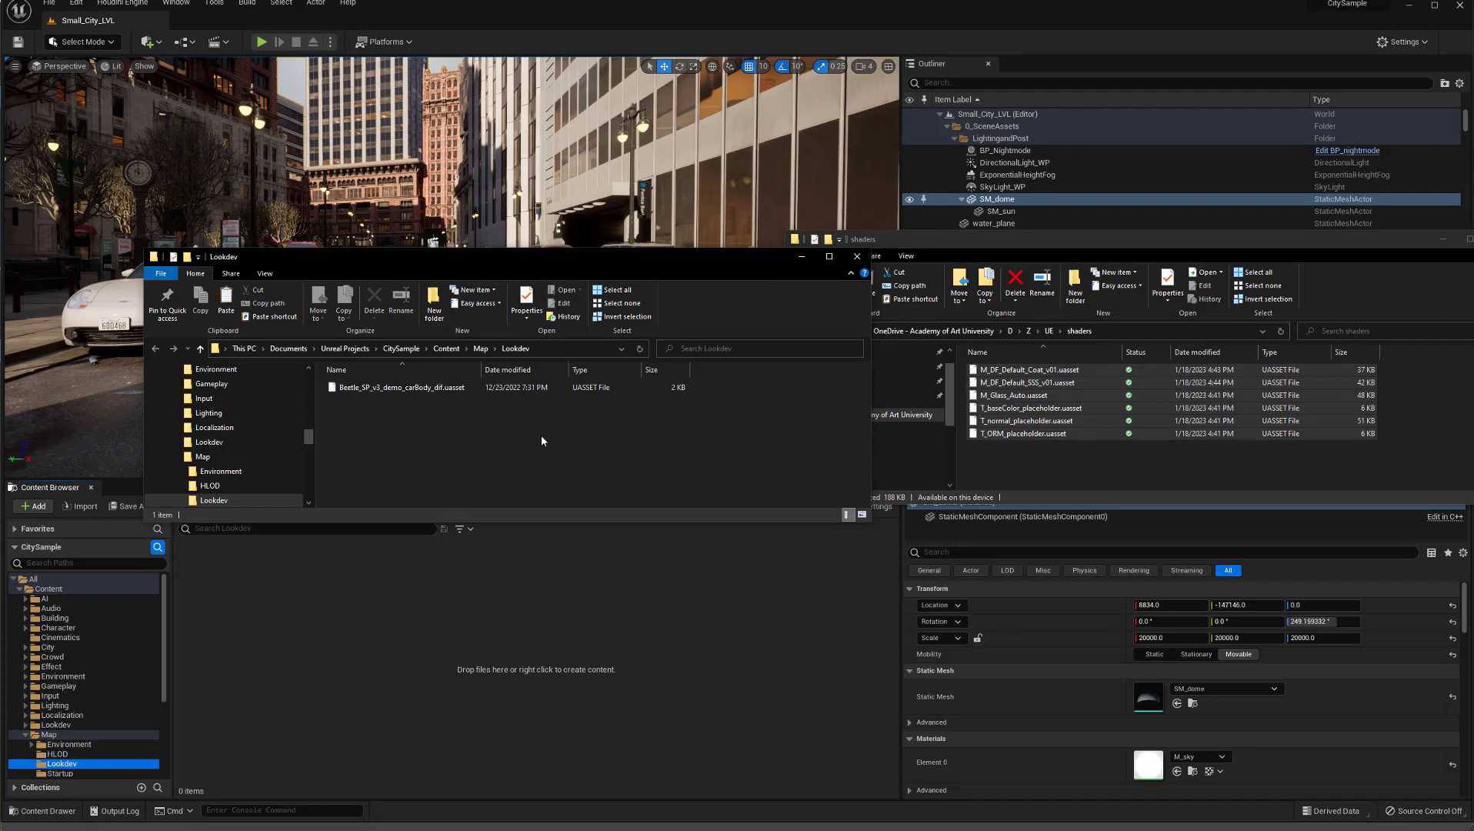
pyautogui.hotkey('ctrl', 'v')
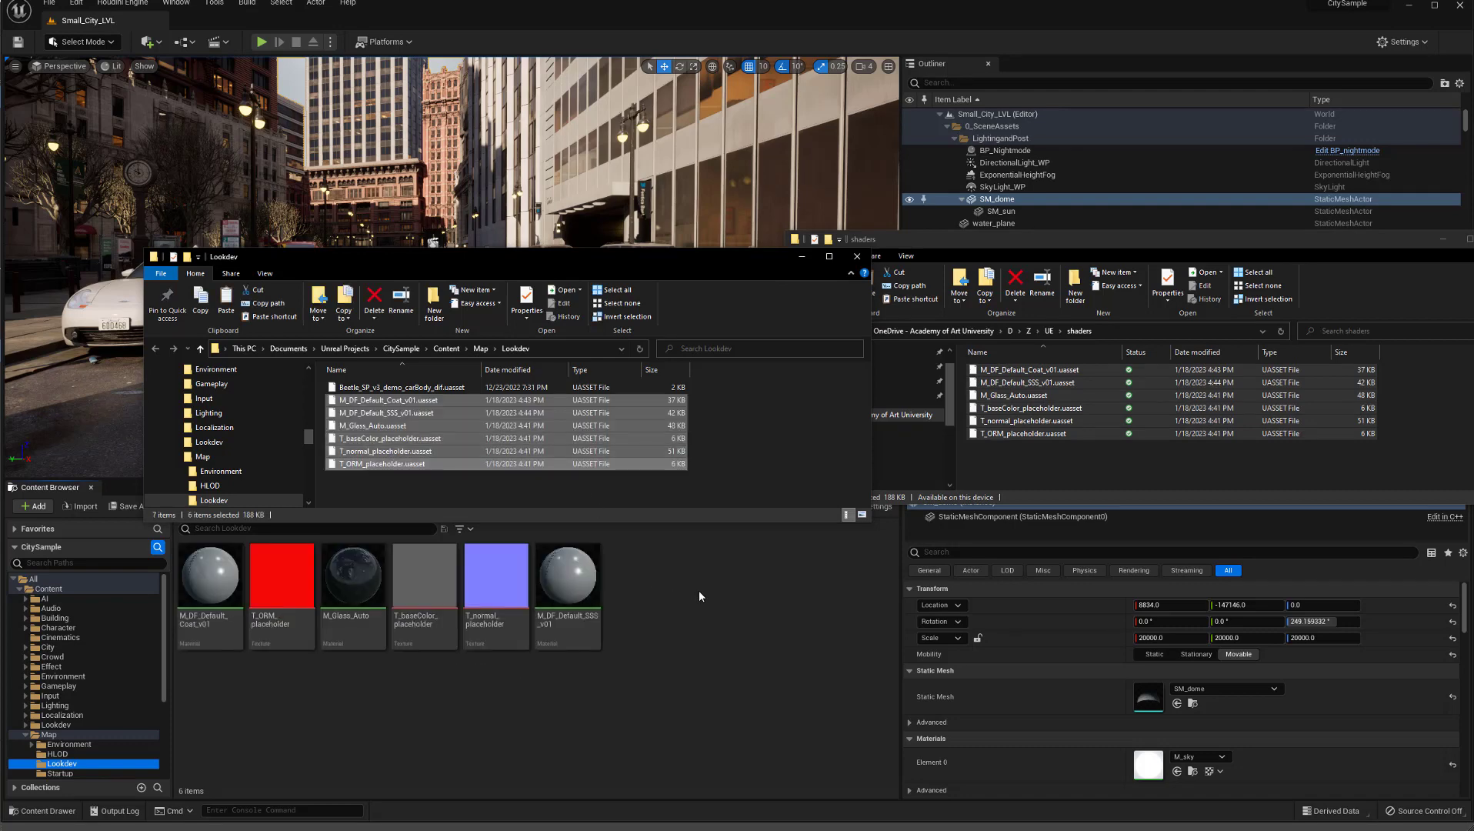
pyautogui.click(699, 591)
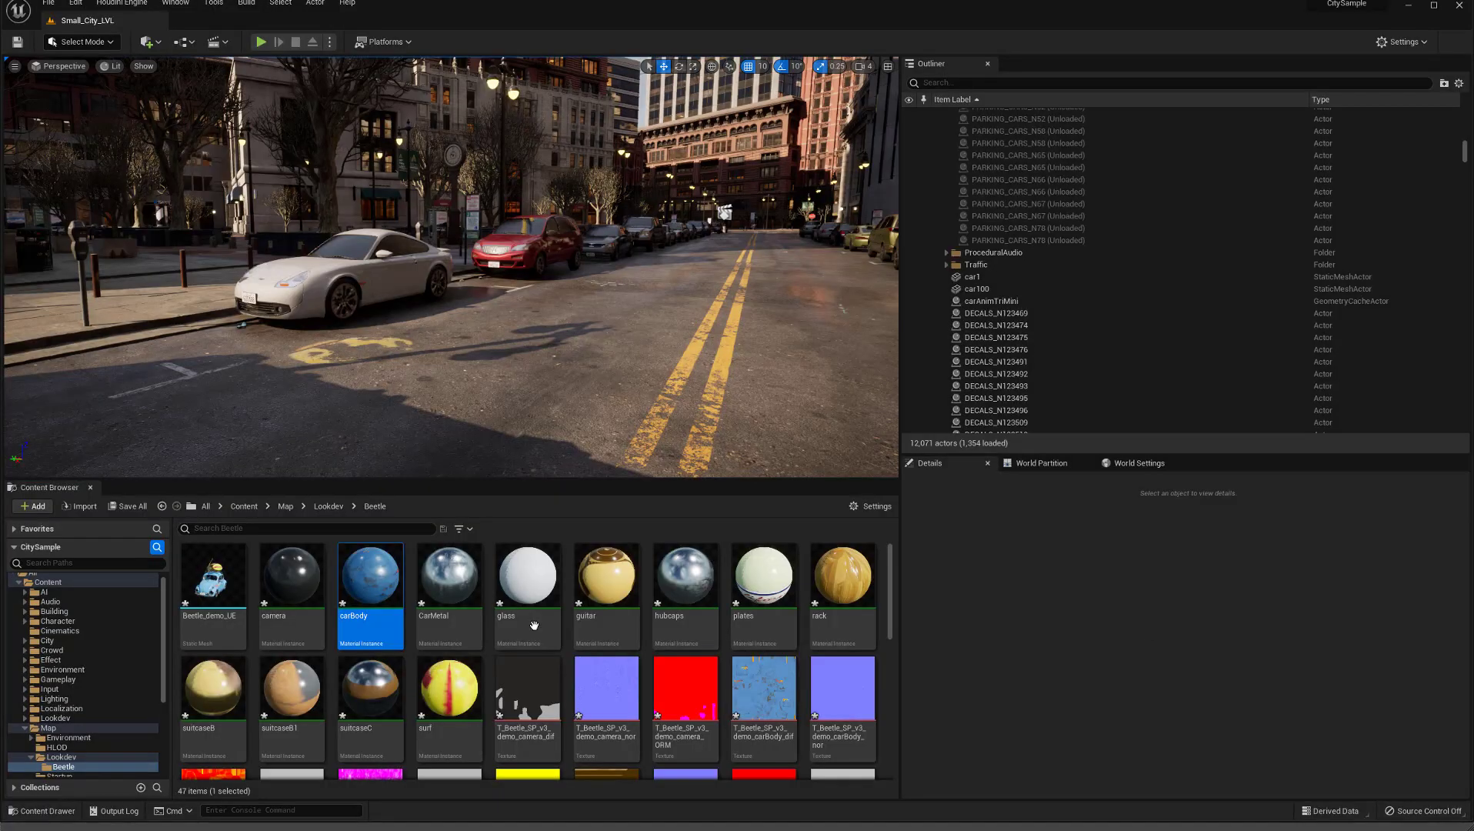
# - Drop Beetle_demo_UE onto the Small_City_LVL street and rotate it about -80° beside the parked cars
pyautogui.moveTo(207, 589)
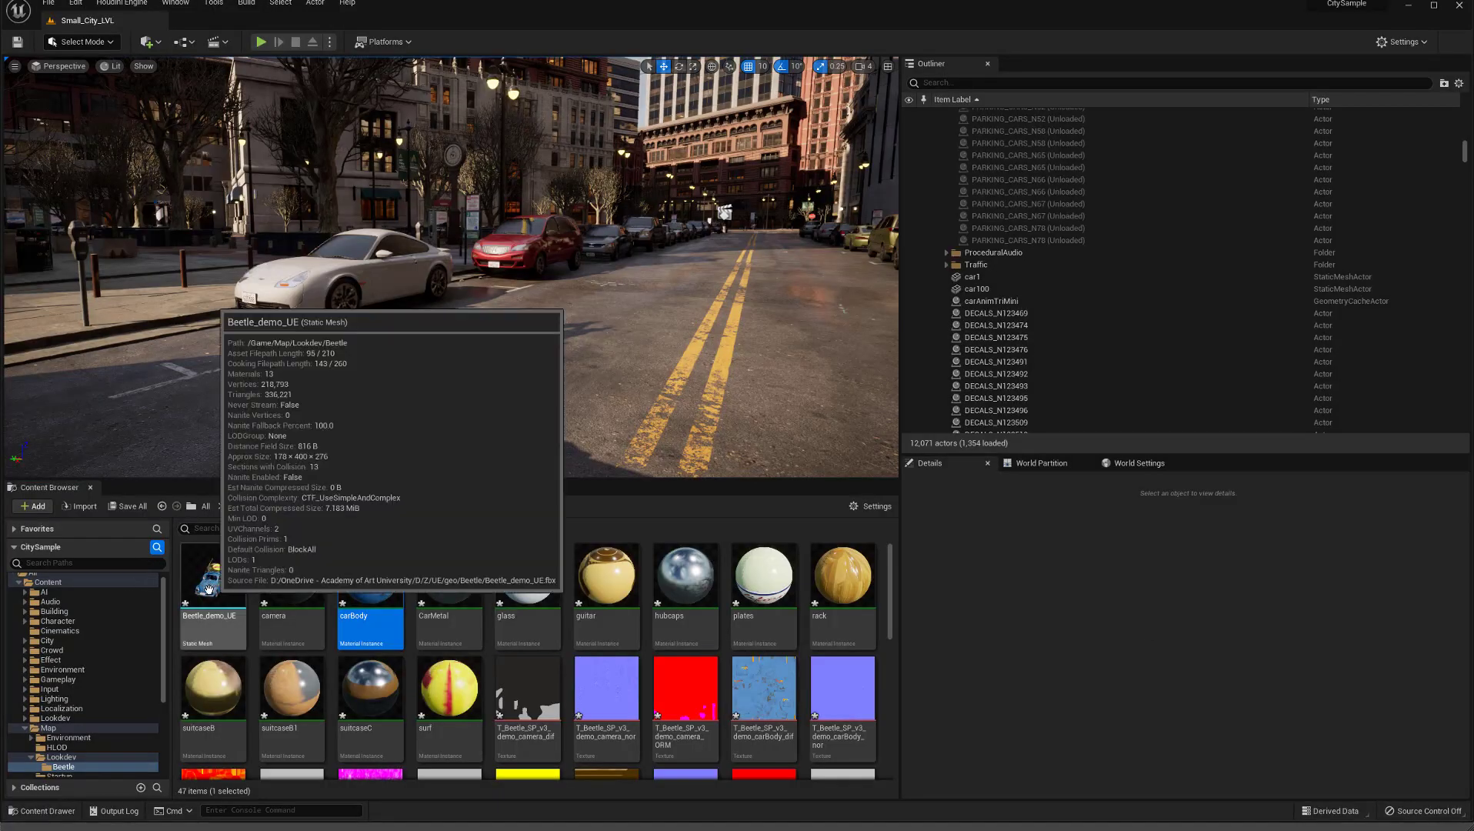
pyautogui.moveTo(208, 589); pyautogui.dragTo(573, 317)
pyautogui.press('e')
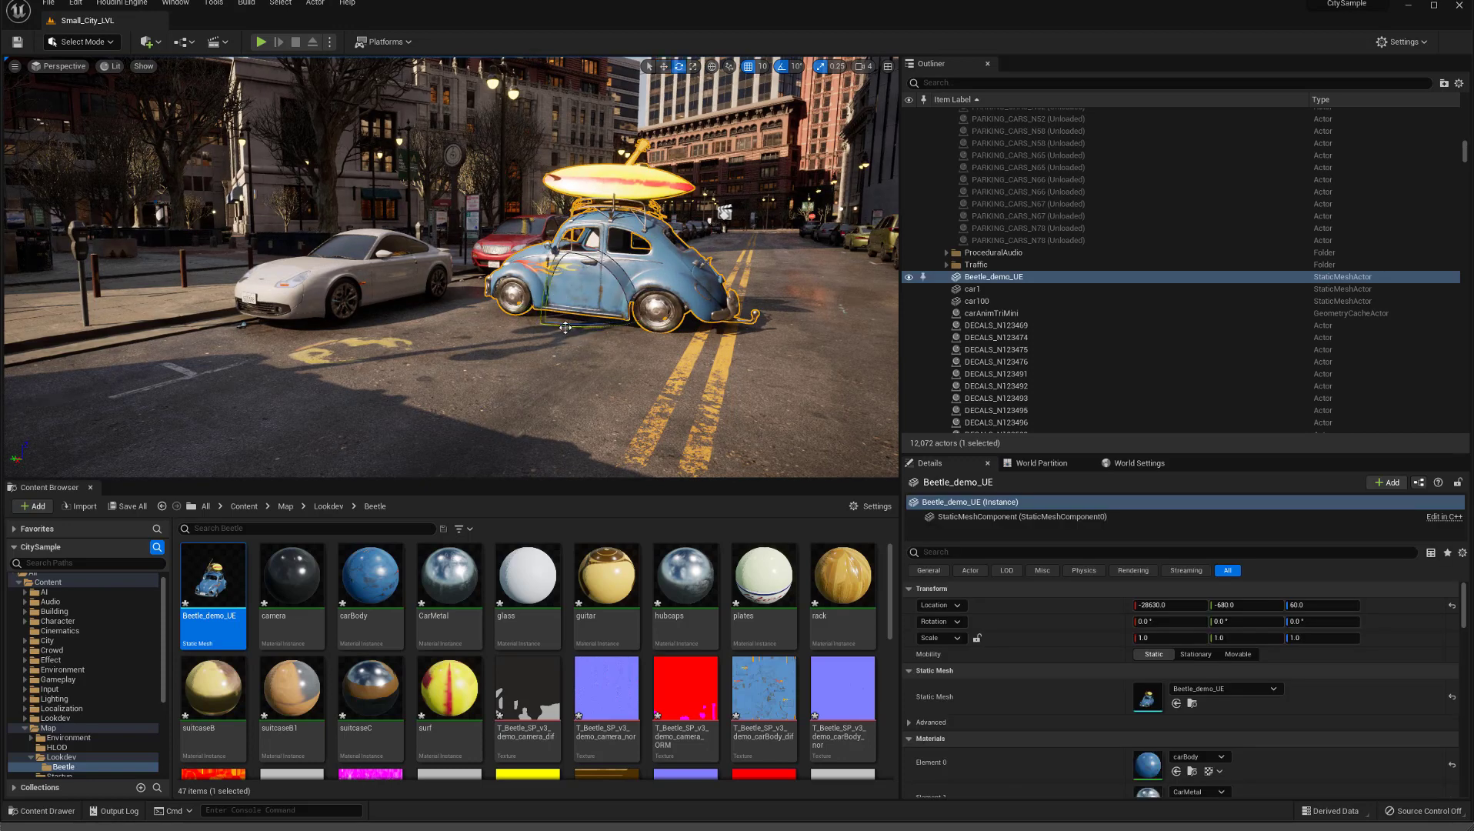
pyautogui.moveTo(542, 327); pyautogui.dragTo(663, 330)
pyautogui.scroll(2, 574, 323)
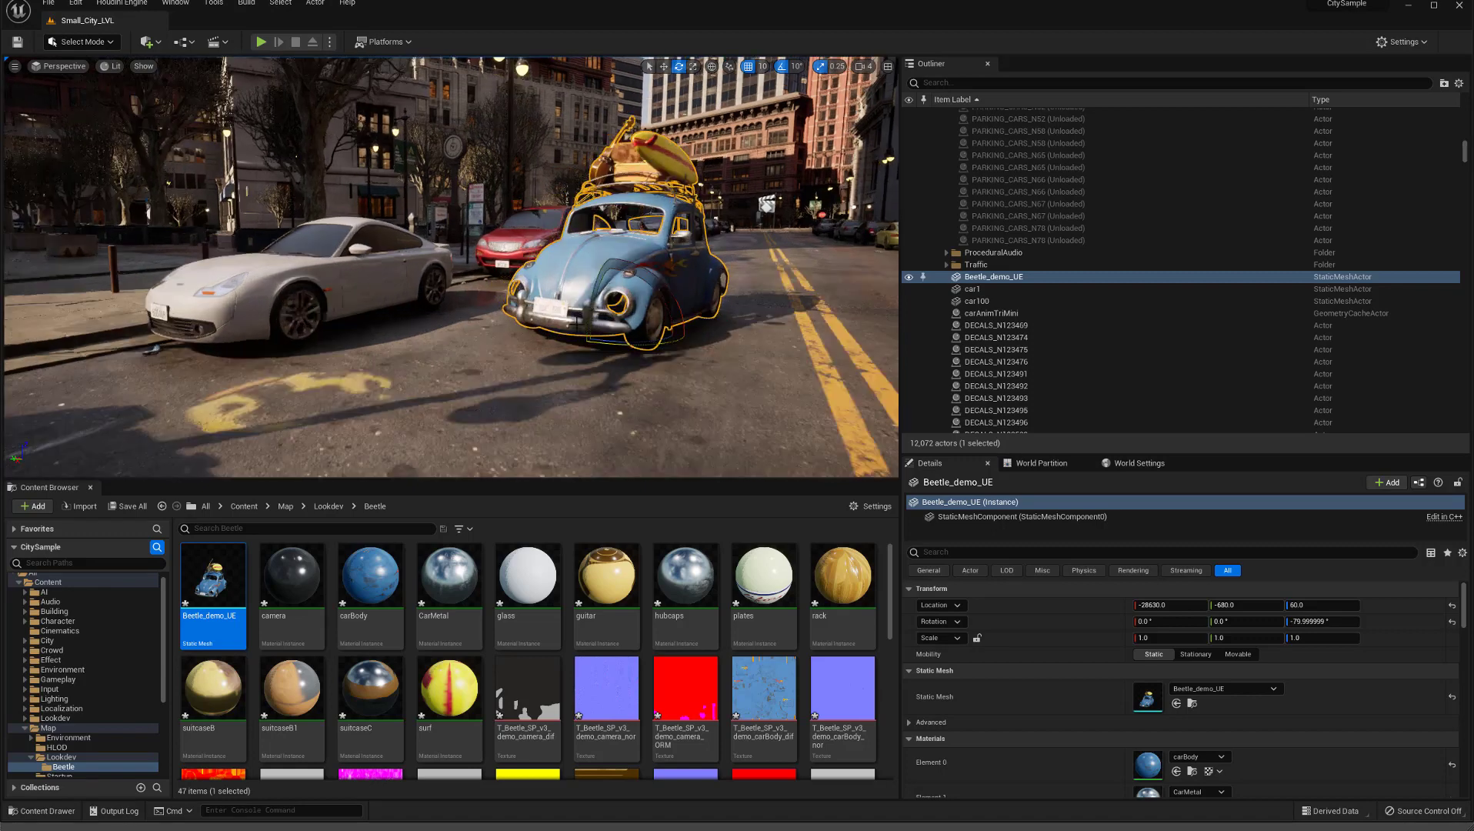
pyautogui.scroll(4, 685, 410)
pyautogui.moveTo(685, 409); pyautogui.dragTo(644, 383, button='right')
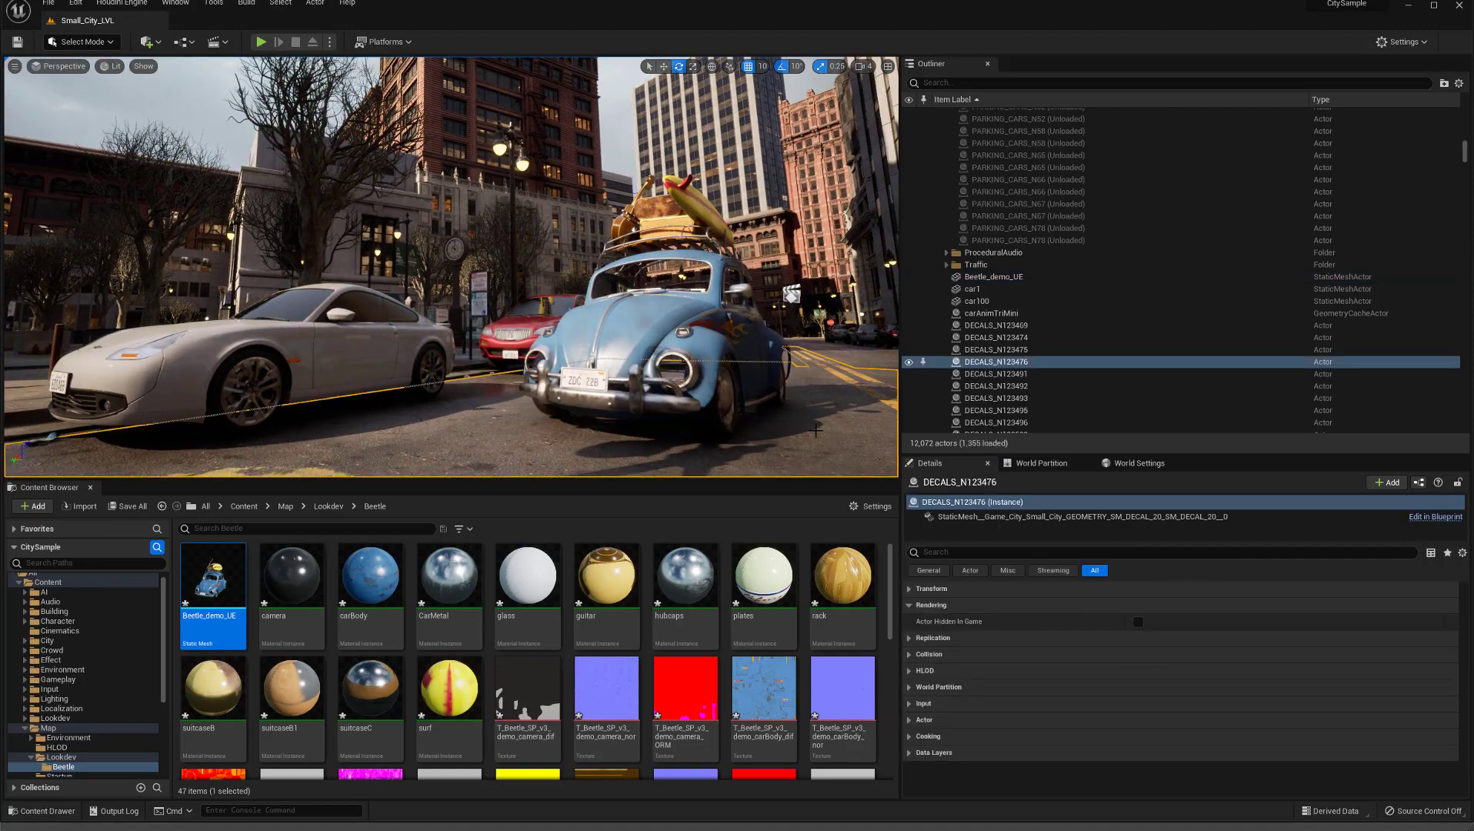